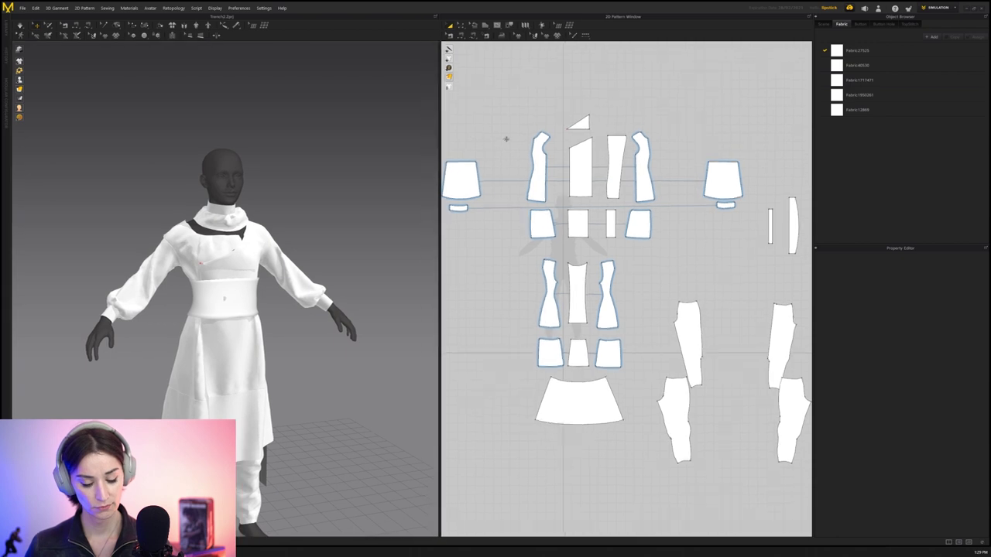
# Examine the garment on the avatar from the full figure down to the chest wrap and waistband
pyautogui.moveTo(372, 250); pyautogui.dragTo(356, 194, button='middle')
pyautogui.scroll(-3, 356, 195)
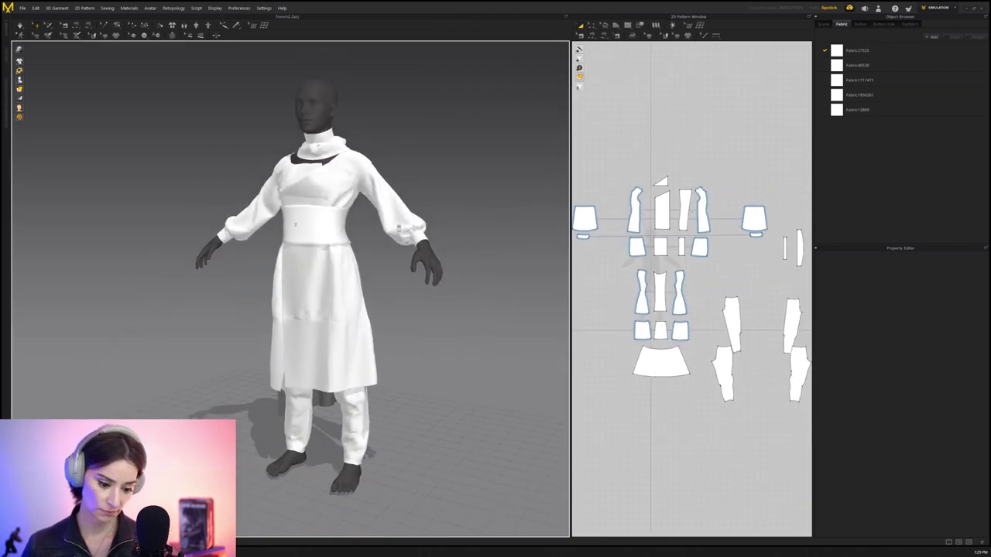
pyautogui.moveTo(358, 211); pyautogui.dragTo(370, 232, button='right')
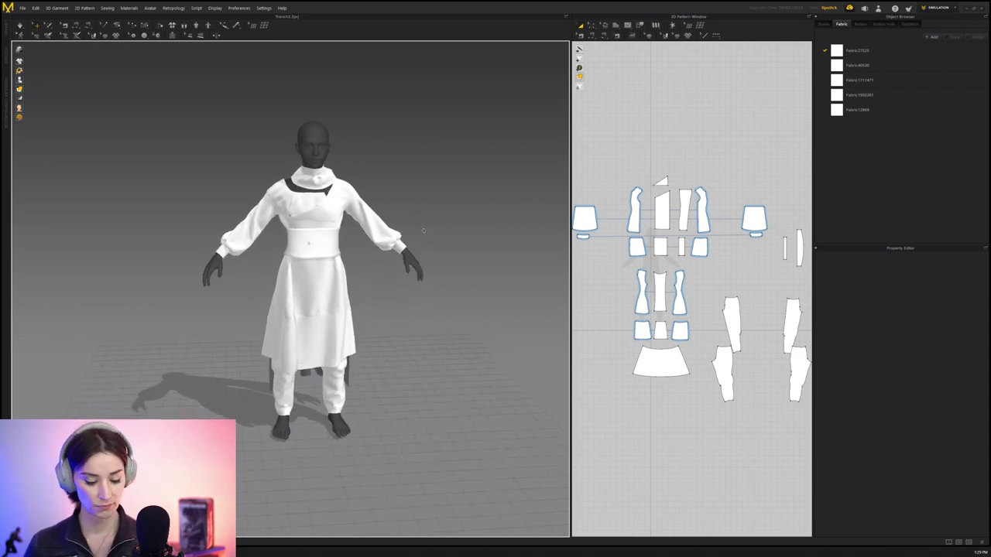
pyautogui.scroll(5, 356, 265)
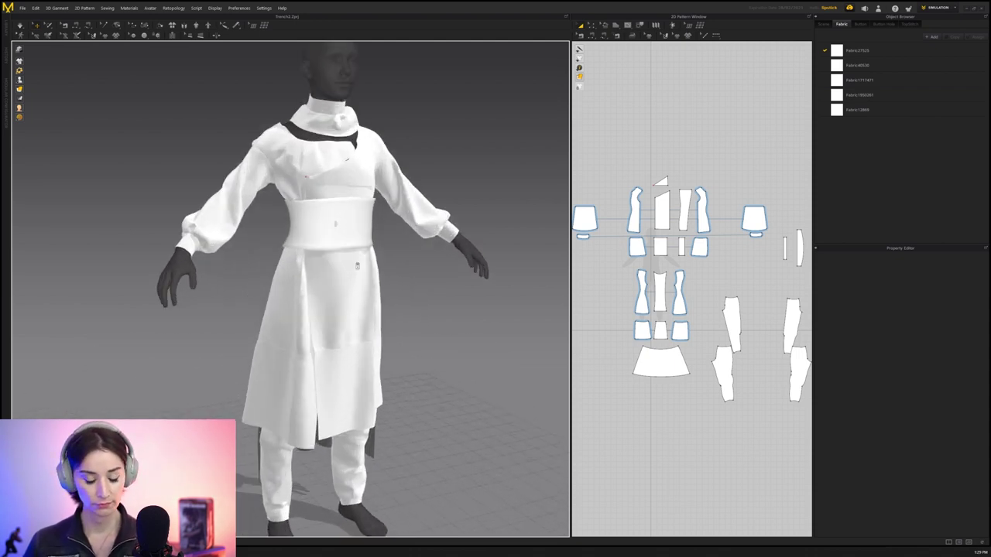
pyautogui.moveTo(356, 263); pyautogui.dragTo(349, 160, button='middle')
pyautogui.scroll(3, 349, 161)
pyautogui.moveTo(350, 160); pyautogui.dragTo(369, 212, button='right')
pyautogui.moveTo(370, 212); pyautogui.dragTo(350, 324, button='middle')
pyautogui.moveTo(349, 324); pyautogui.dragTo(316, 294, button='right')
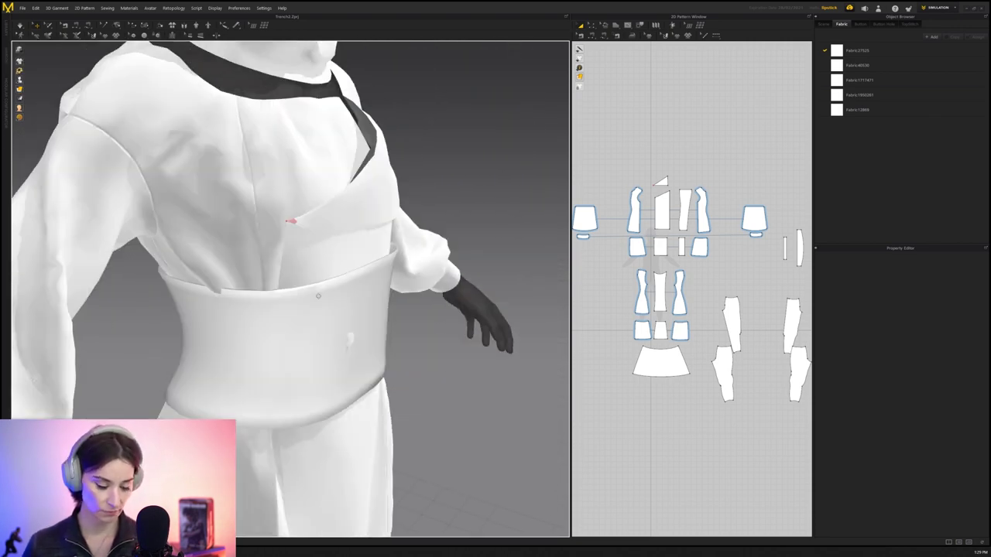
pyautogui.moveTo(317, 294); pyautogui.dragTo(314, 333, button='middle')
pyautogui.scroll(3, 314, 334)
pyautogui.scroll(-5, 343, 276)
pyautogui.moveTo(343, 276); pyautogui.dragTo(270, 263, button='right')
pyautogui.scroll(-3, 265, 223)
pyautogui.scroll(4, 266, 225)
# Select the draped scarf piece around the neck and inspect its shape and folds
pyautogui.click(265, 225)
pyautogui.moveTo(270, 264); pyautogui.dragTo(325, 270, button='middle')
pyautogui.moveTo(325, 270); pyautogui.dragTo(231, 266, button='right')
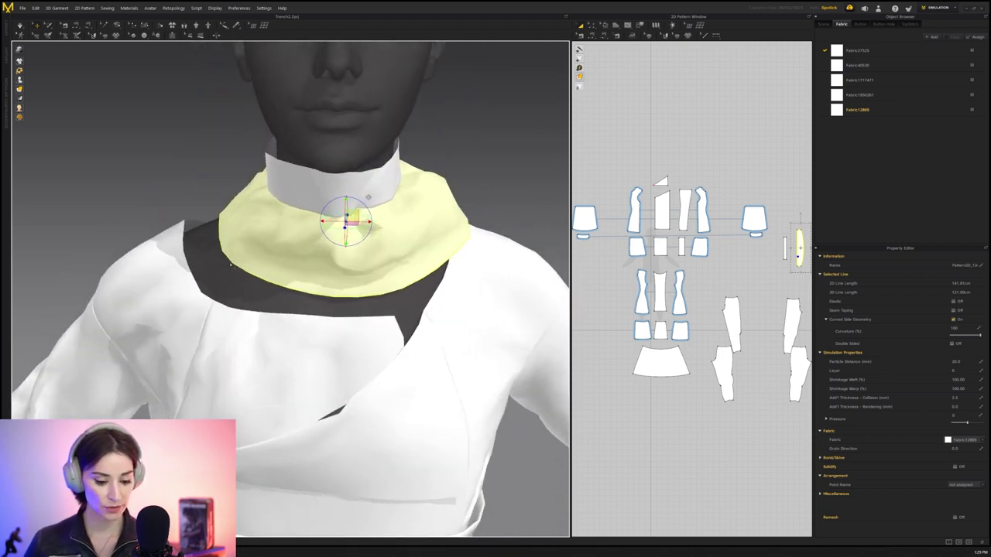
pyautogui.click(229, 160)
pyautogui.scroll(5, 258, 212)
pyautogui.scroll(-5, 301, 227)
pyautogui.moveTo(258, 212); pyautogui.dragTo(337, 242, button='right')
pyautogui.click(303, 214)
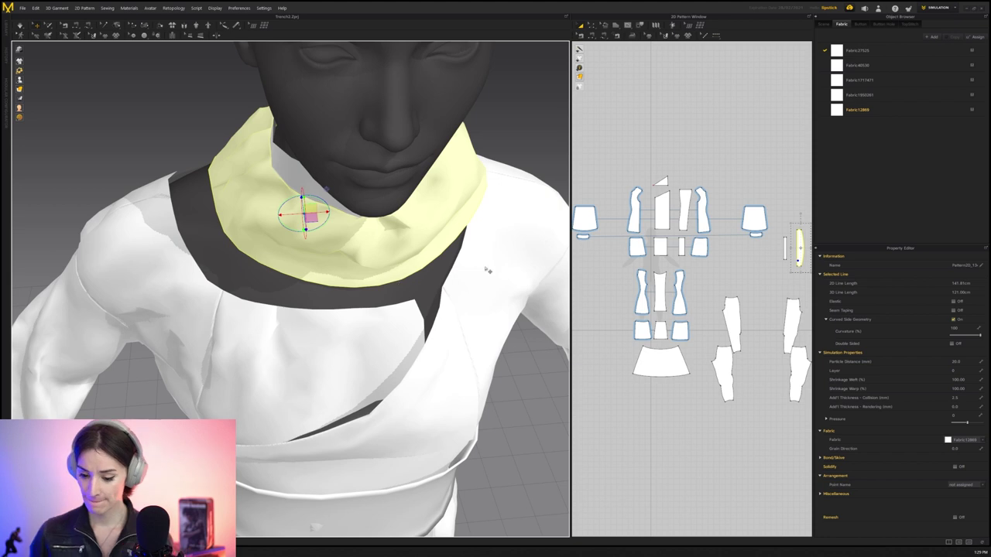
pyautogui.moveTo(422, 264); pyautogui.dragTo(406, 251, button='middle')
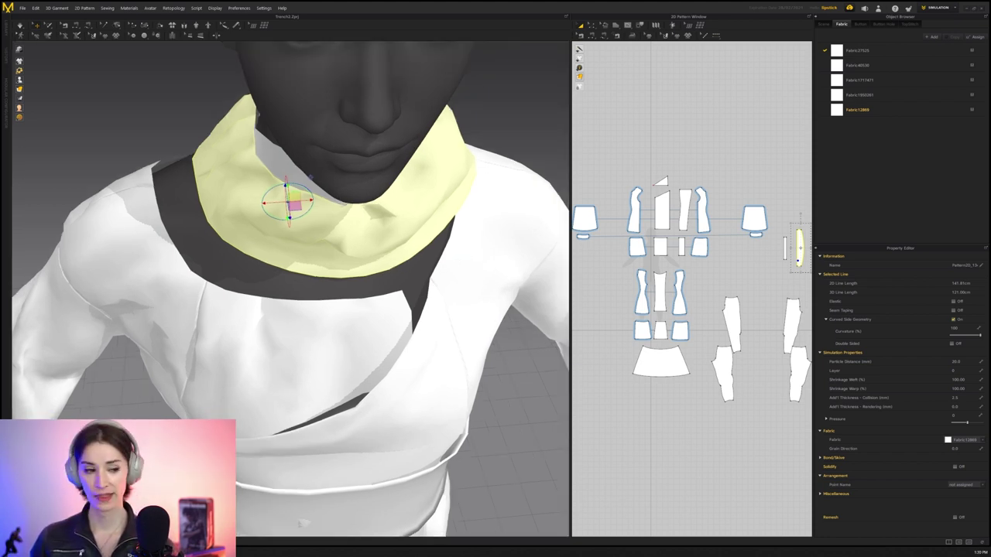
pyautogui.hotkey('alt', 'Tab')
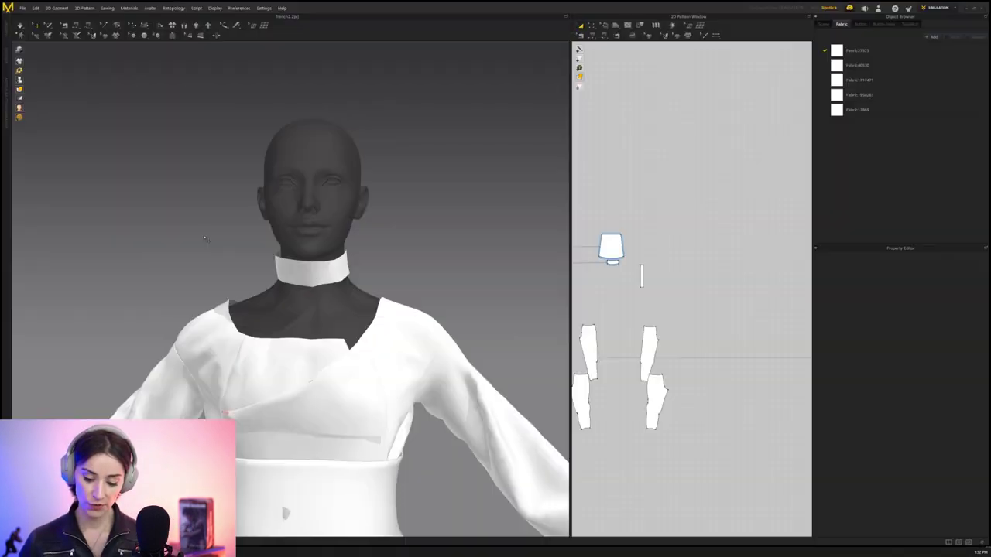
# Draw a large ellipse pattern as a full circle, about 496 cm around, in the empty area beside the sleeve pattern
pyautogui.scroll(5, 240, 250)
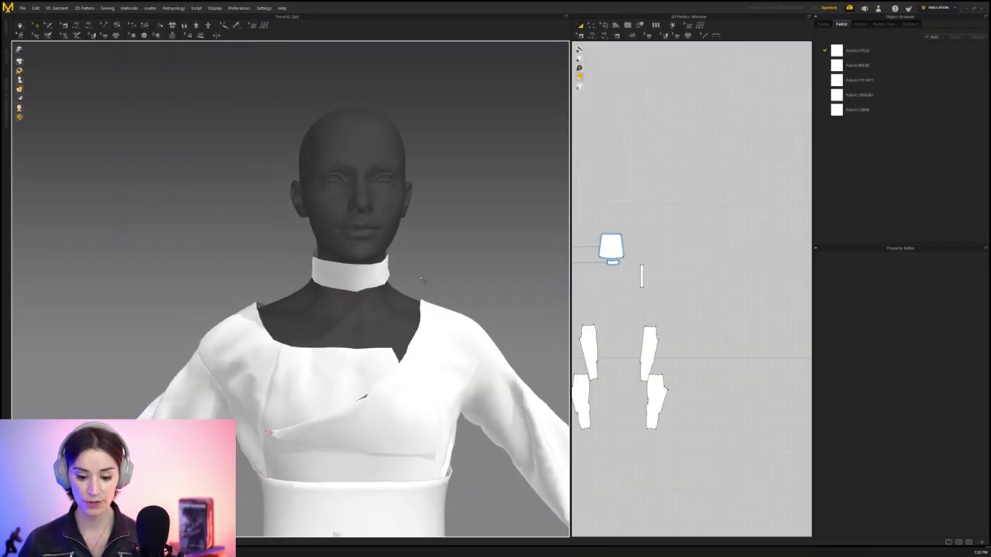
pyautogui.scroll(-5, 411, 268)
pyautogui.moveTo(411, 267); pyautogui.dragTo(367, 284, button='right')
pyautogui.moveTo(367, 284); pyautogui.dragTo(333, 211, button='middle')
pyautogui.scroll(-4, 725, 249)
pyautogui.moveTo(674, 255); pyautogui.dragTo(658, 238, button='middle')
pyautogui.scroll(5, 723, 245)
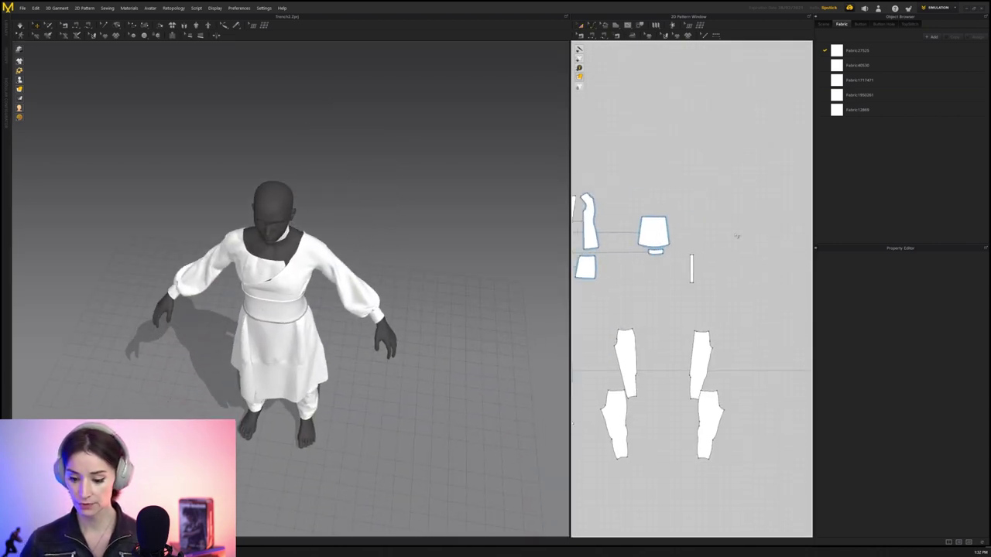
pyautogui.moveTo(736, 236); pyautogui.dragTo(719, 226, button='middle')
pyautogui.click(616, 25)
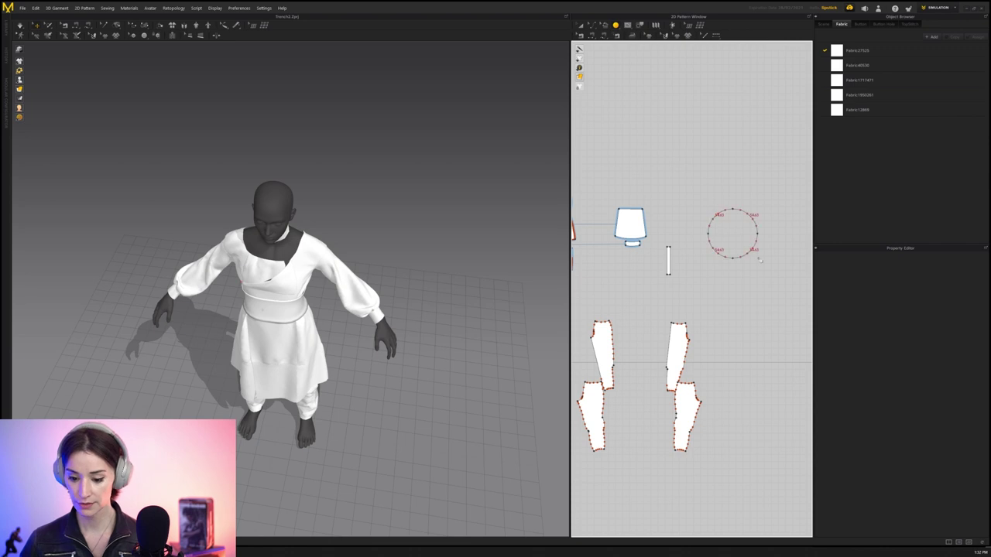
pyautogui.moveTo(759, 260); pyautogui.dragTo(820, 321)
# Move the circle pattern to the avatar's head in 3D and rotate it to lie flat at neck level
pyautogui.moveTo(419, 321); pyautogui.dragTo(392, 279, button='middle')
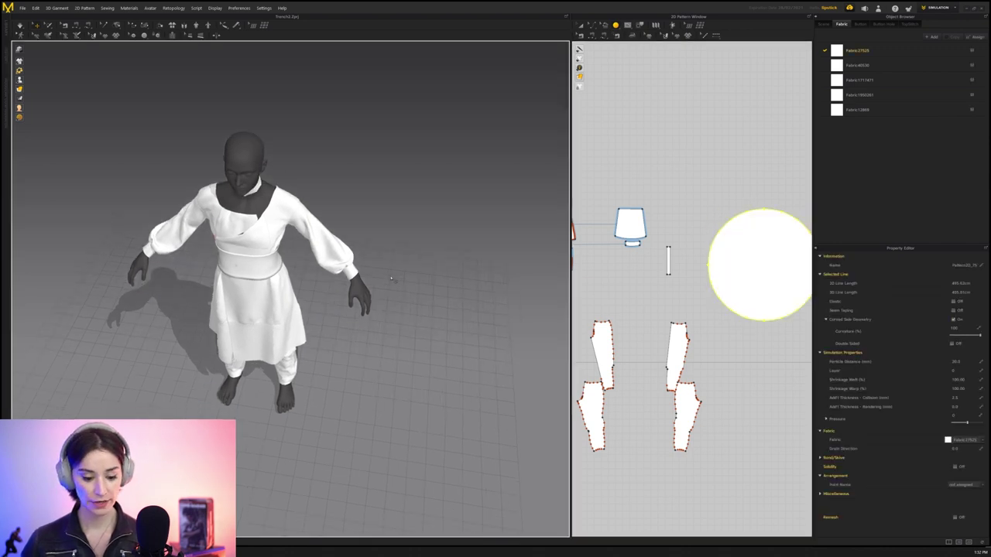
pyautogui.scroll(-5, 392, 280)
pyautogui.moveTo(458, 291); pyautogui.dragTo(400, 276, button='middle')
pyautogui.click(508, 248)
pyautogui.moveTo(498, 284); pyautogui.dragTo(456, 242, button='right')
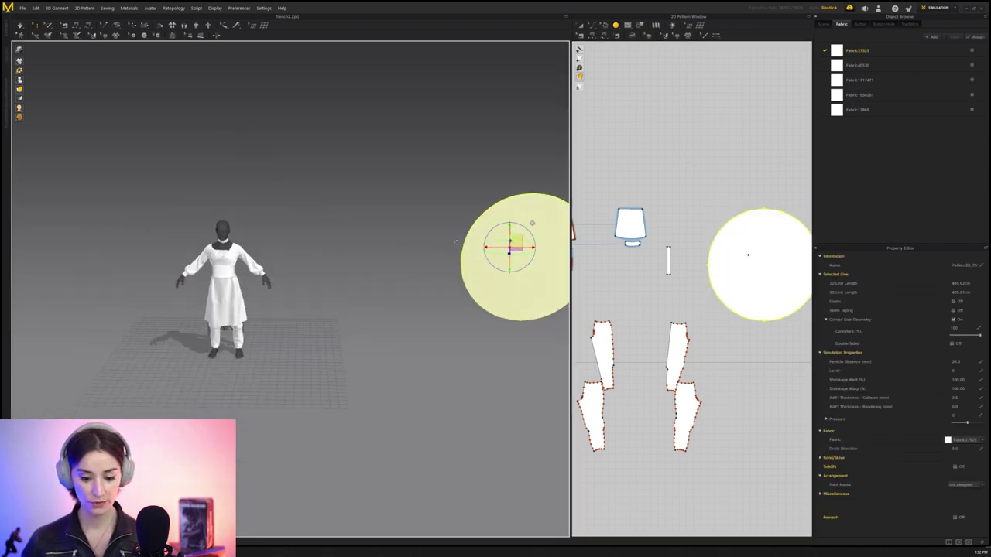
pyautogui.moveTo(519, 241); pyautogui.dragTo(214, 214)
pyautogui.moveTo(215, 214); pyautogui.dragTo(260, 234, button='middle')
pyautogui.scroll(5, 262, 235)
pyautogui.moveTo(263, 237); pyautogui.dragTo(229, 290, button='right')
pyautogui.press('4')
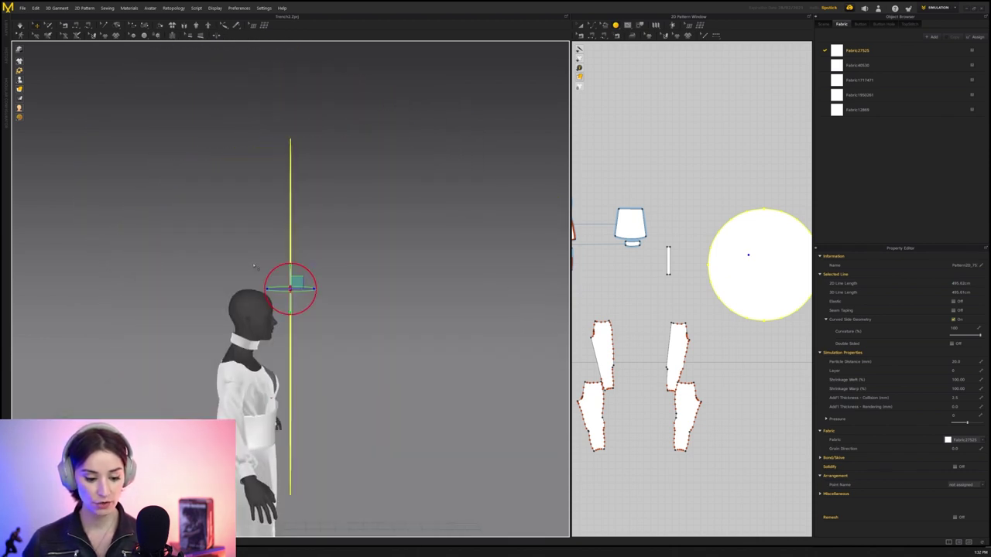
pyautogui.moveTo(268, 272); pyautogui.dragTo(196, 352)
# Check the circle's size and position relative to the avatar's head from the side and from above
pyautogui.scroll(5, 228, 344)
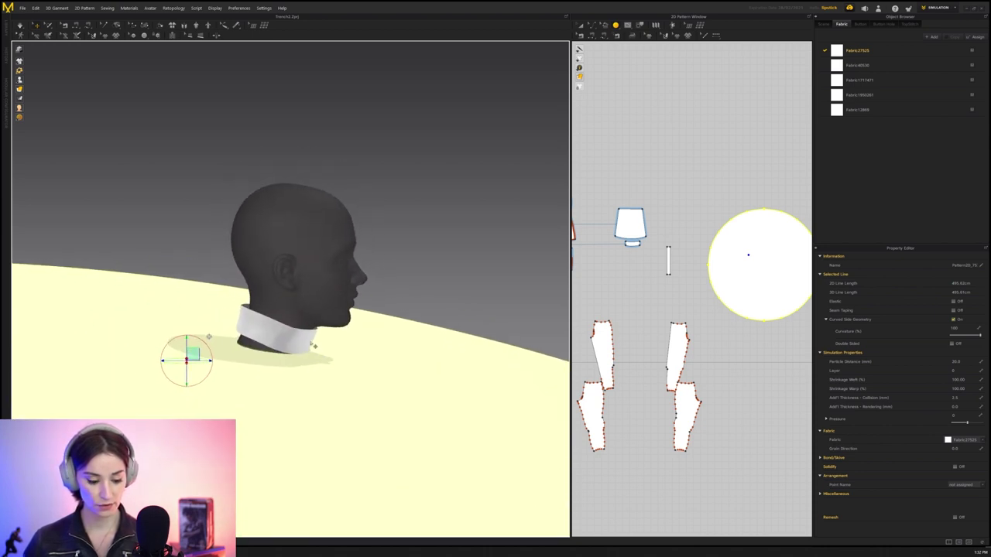
pyautogui.moveTo(312, 343); pyautogui.dragTo(272, 341, button='right')
pyautogui.moveTo(383, 341); pyautogui.dragTo(291, 314, button='middle')
pyautogui.scroll(-3, 292, 314)
pyautogui.moveTo(287, 267); pyautogui.dragTo(255, 325, button='right')
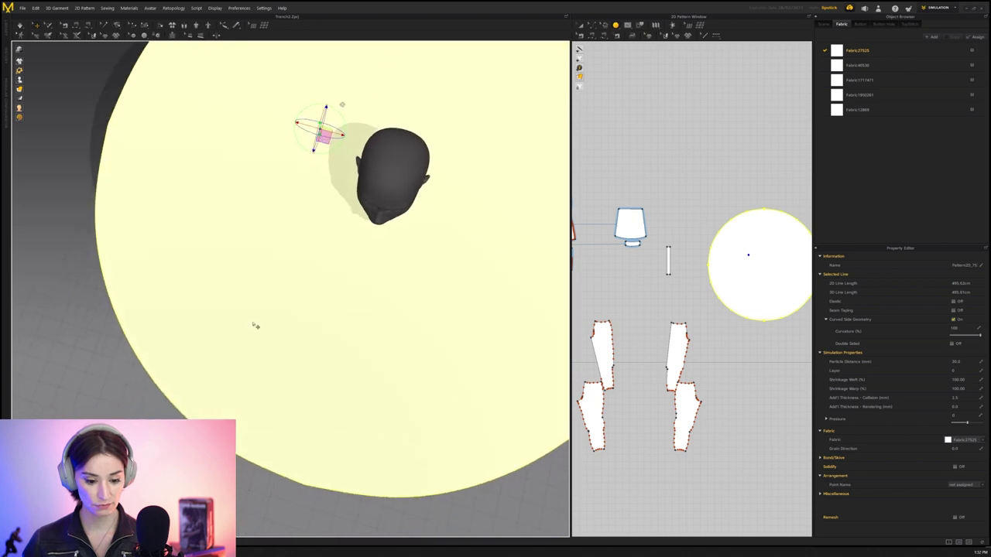
pyautogui.scroll(-2, 259, 317)
pyautogui.moveTo(304, 283); pyautogui.dragTo(235, 271, button='middle')
pyautogui.moveTo(234, 271); pyautogui.dragTo(228, 267, button='right')
pyautogui.moveTo(358, 273); pyautogui.dragTo(339, 267, button='middle')
pyautogui.scroll(-3, 339, 268)
pyautogui.moveTo(339, 268); pyautogui.dragTo(335, 220, button='right')
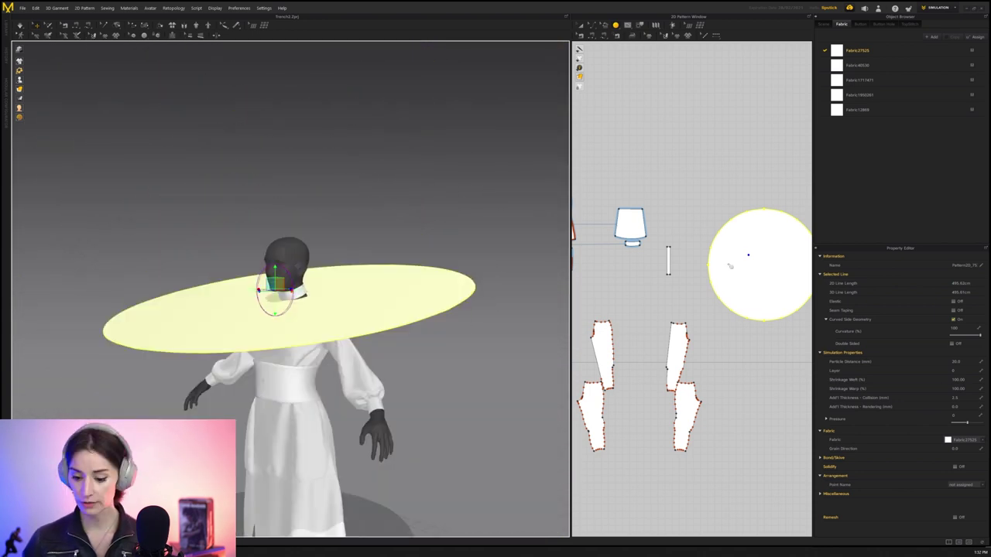
# Scale the circle pattern down evenly to an outline of about 149.5 cm
pyautogui.scroll(-2, 730, 266)
pyautogui.moveTo(729, 266); pyautogui.dragTo(707, 262, button='middle')
pyautogui.scroll(2, 700, 262)
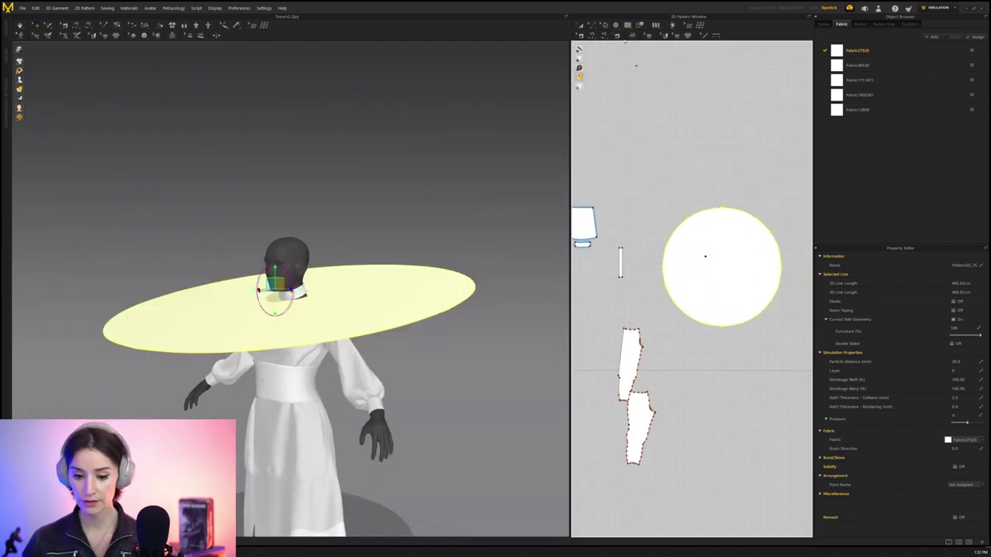
pyautogui.click(592, 26)
pyautogui.moveTo(656, 153); pyautogui.dragTo(619, 167, button='middle')
pyautogui.press('a')
pyautogui.click(684, 276)
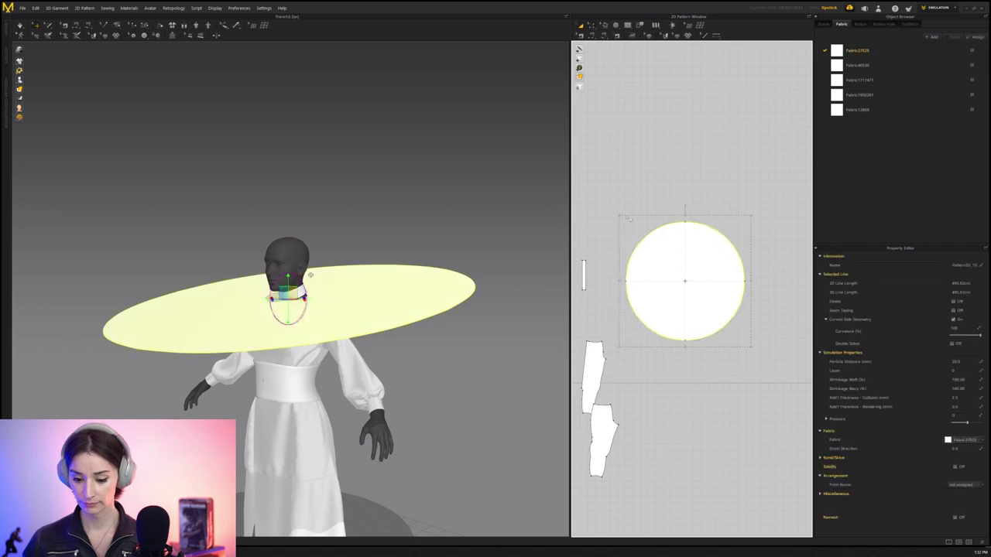
pyautogui.moveTo(652, 242); pyautogui.dragTo(653, 248)
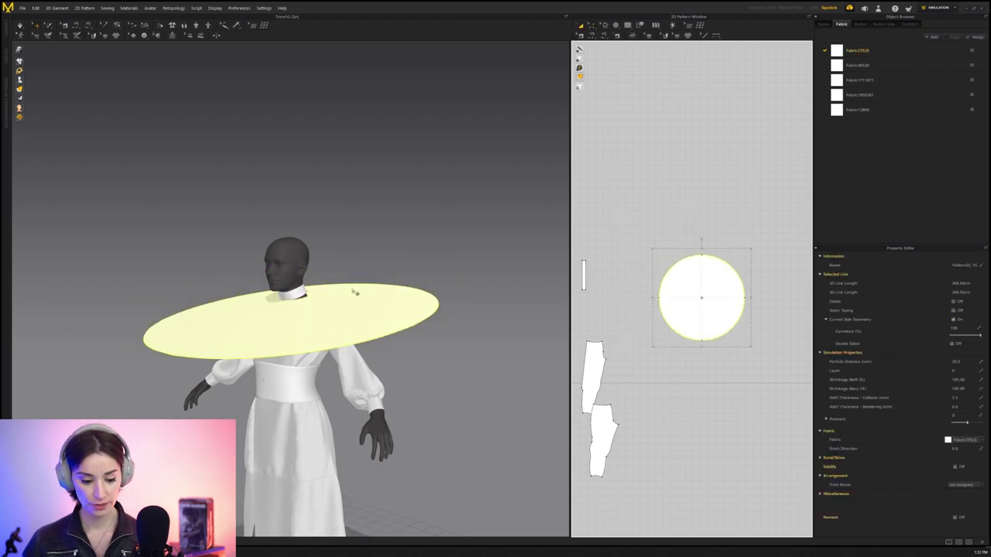
pyautogui.moveTo(356, 292); pyautogui.dragTo(297, 319, button='right')
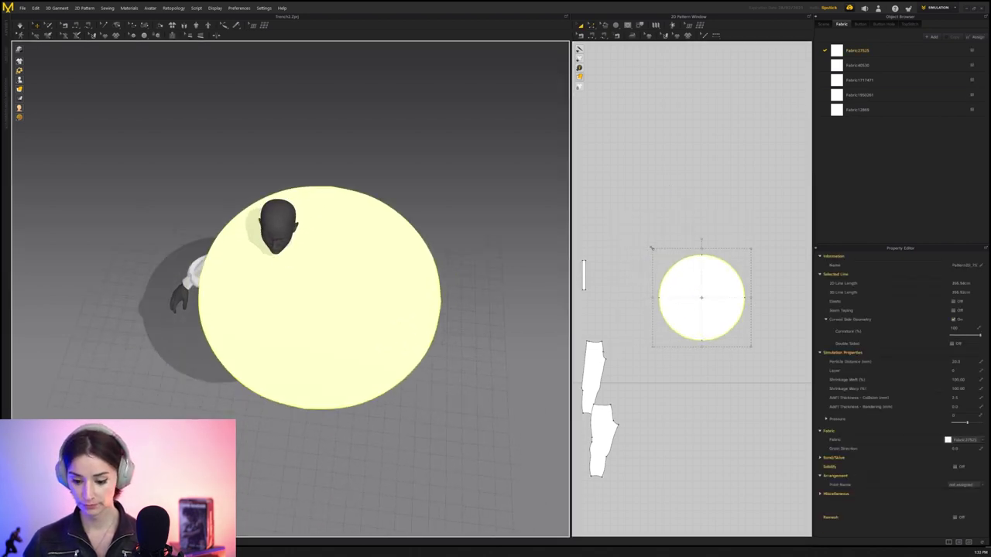
pyautogui.moveTo(652, 248); pyautogui.dragTo(703, 296)
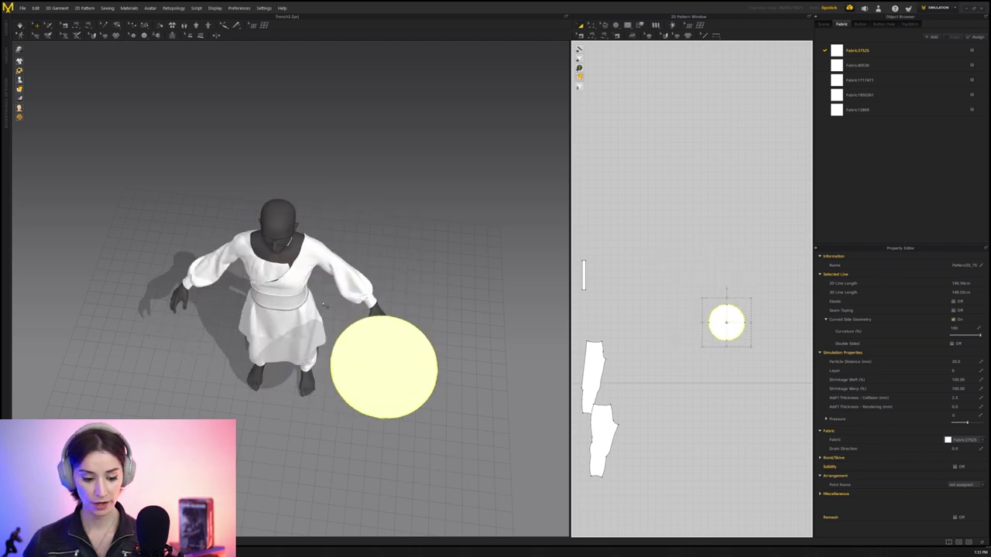
# Move the reduced circle in 3D from beside the avatar onto its upper chest and shoulders
pyautogui.moveTo(323, 304); pyautogui.dragTo(339, 313, button='right')
pyautogui.scroll(-3, 339, 313)
pyautogui.click(371, 335)
pyautogui.scroll(4, 362, 352)
pyautogui.moveTo(369, 349); pyautogui.dragTo(398, 367, button='right')
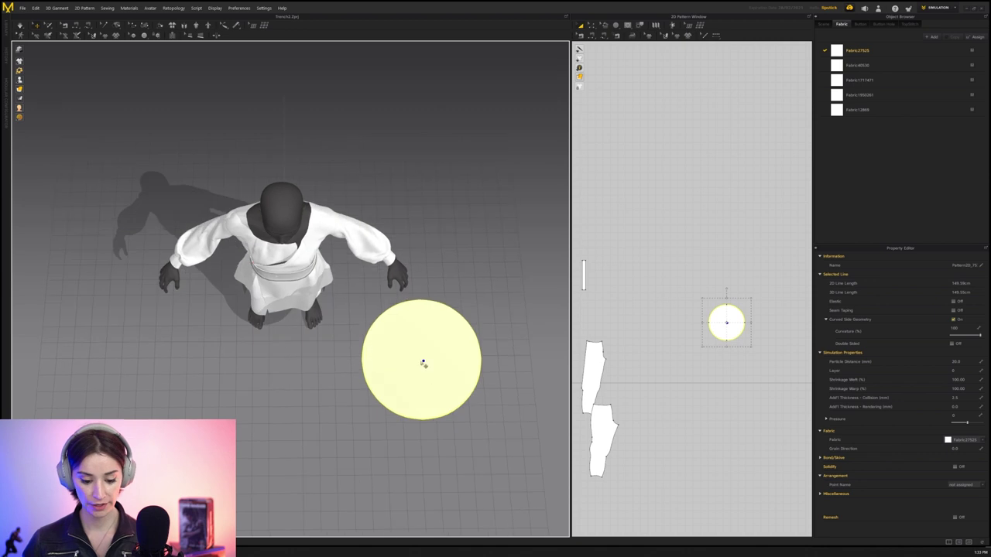
pyautogui.click(421, 362)
pyautogui.moveTo(431, 371); pyautogui.dragTo(293, 242)
pyautogui.moveTo(291, 282); pyautogui.dragTo(263, 270, button='right')
pyautogui.scroll(3, 310, 292)
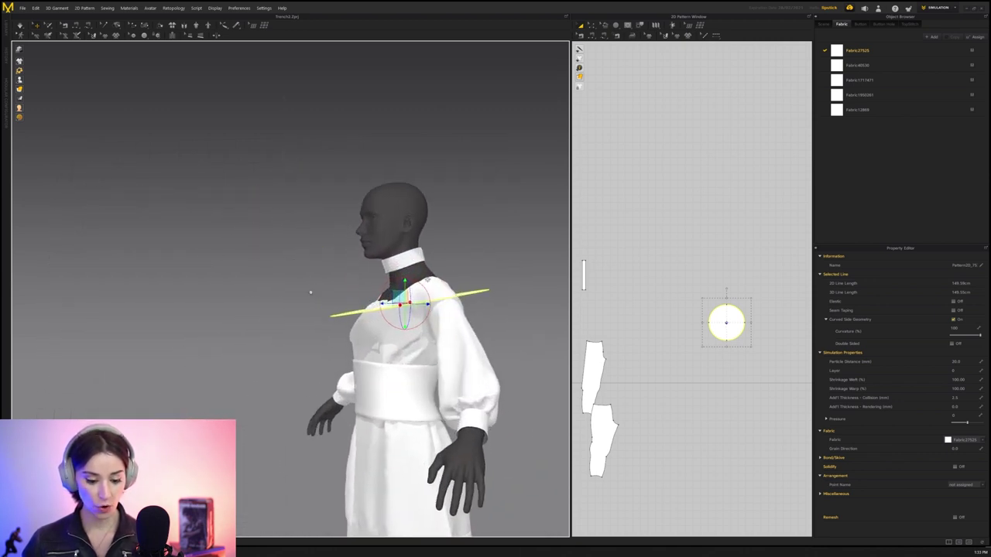
# Raise the circle in 3D and adjust its position so it surrounds the neck at the collar band
pyautogui.moveTo(310, 292); pyautogui.dragTo(295, 304, button='middle')
pyautogui.moveTo(390, 293); pyautogui.dragTo(389, 258)
pyautogui.moveTo(376, 261); pyautogui.dragTo(382, 293, button='right')
pyautogui.moveTo(367, 284); pyautogui.dragTo(369, 292)
pyautogui.scroll(2, 364, 293)
pyautogui.moveTo(361, 291); pyautogui.dragTo(407, 314, button='right')
pyautogui.scroll(3, 407, 314)
pyautogui.moveTo(407, 314); pyautogui.dragTo(267, 318, button='middle')
pyautogui.scroll(5, 732, 323)
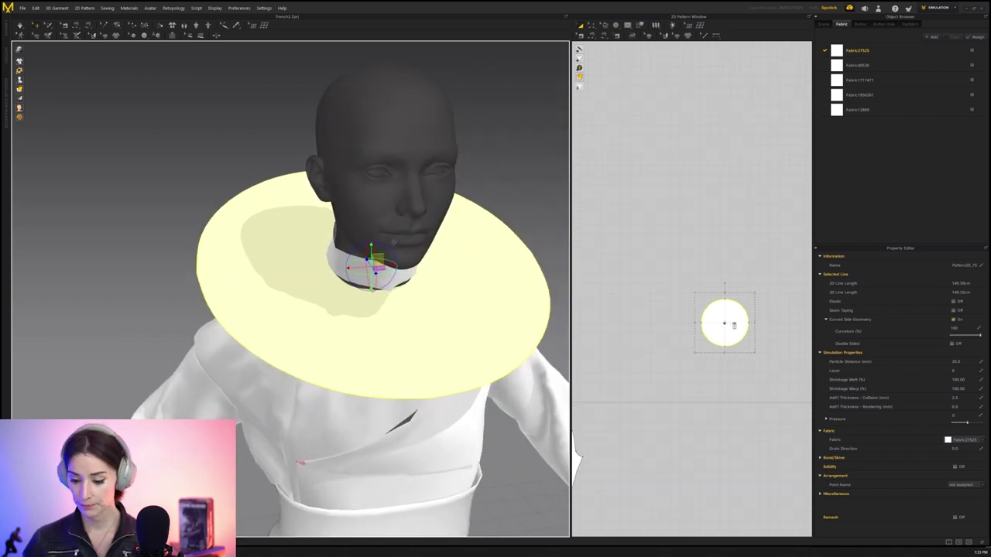
# Draw an internal circle about 33 cm around at the centre of the circle pattern using Internal Ellipse
pyautogui.click(741, 209)
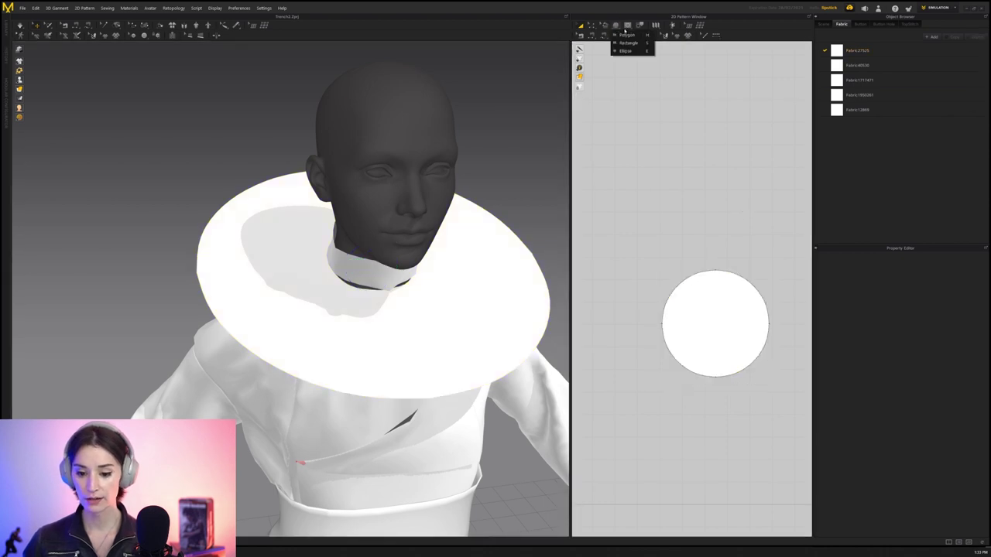
pyautogui.click(627, 25)
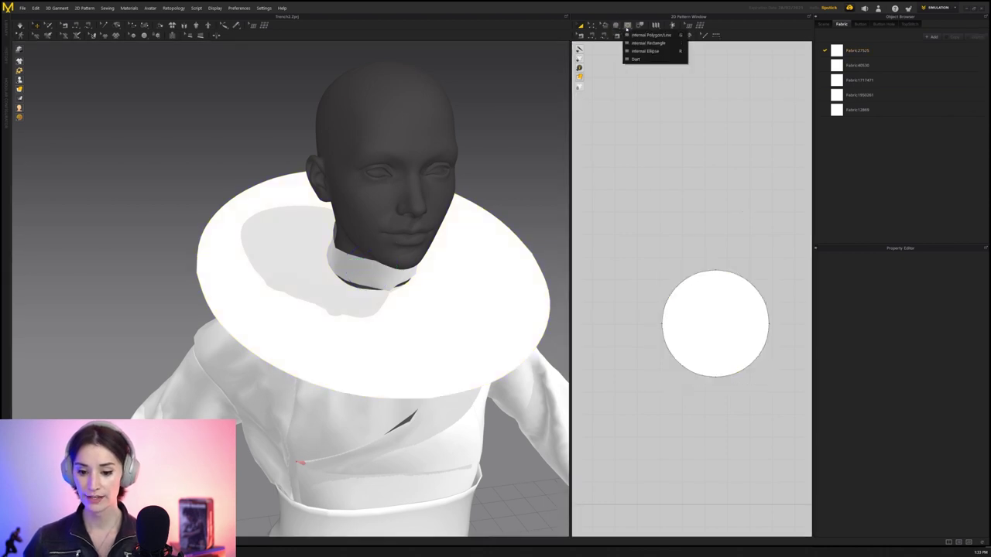
pyautogui.click(642, 51)
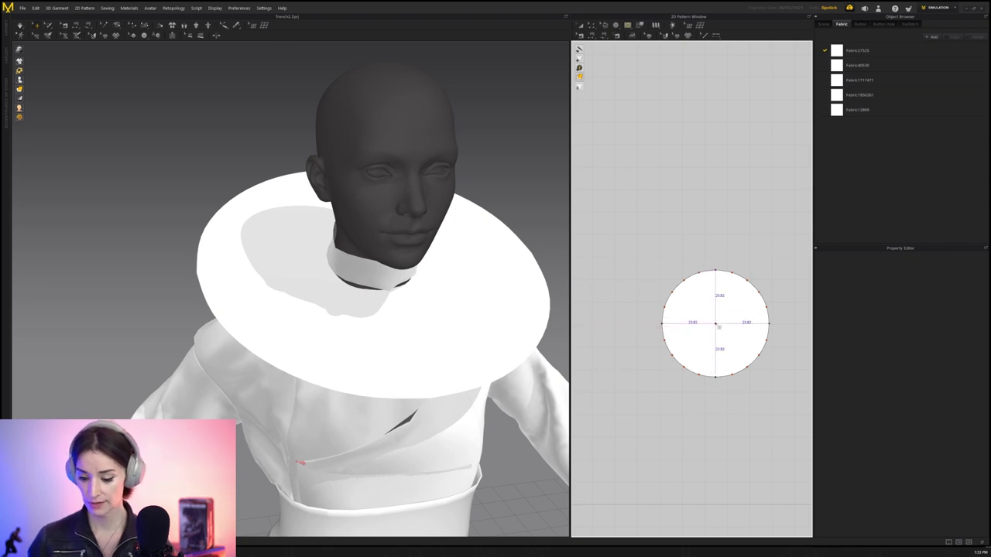
pyautogui.moveTo(715, 324); pyautogui.dragTo(726, 335)
pyautogui.moveTo(683, 335); pyautogui.dragTo(635, 316, button='middle')
pyautogui.scroll(4, 635, 315)
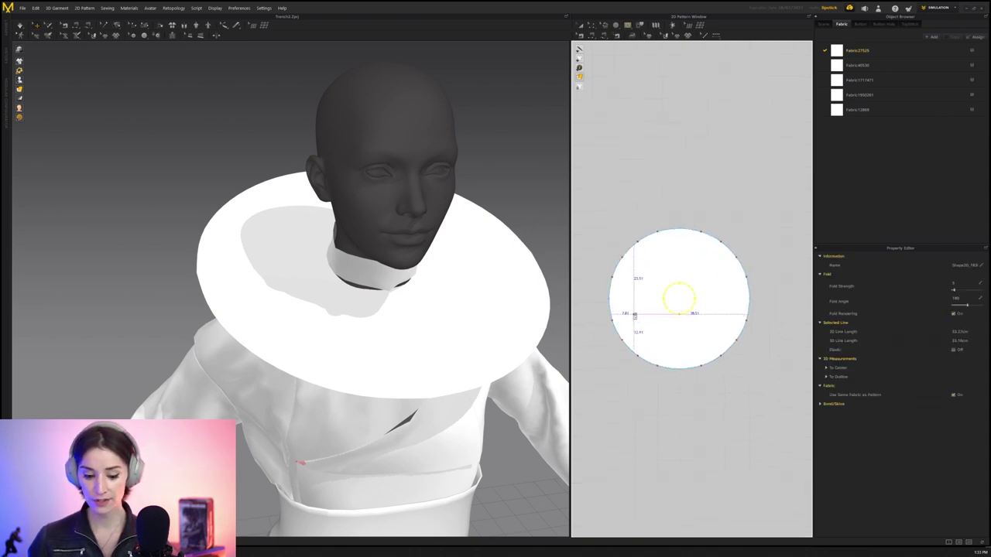
# Convert the internal circle at the centre of the pattern to a hole for the neck
pyautogui.moveTo(284, 272); pyautogui.dragTo(305, 268, button='middle')
pyautogui.scroll(1, 306, 269)
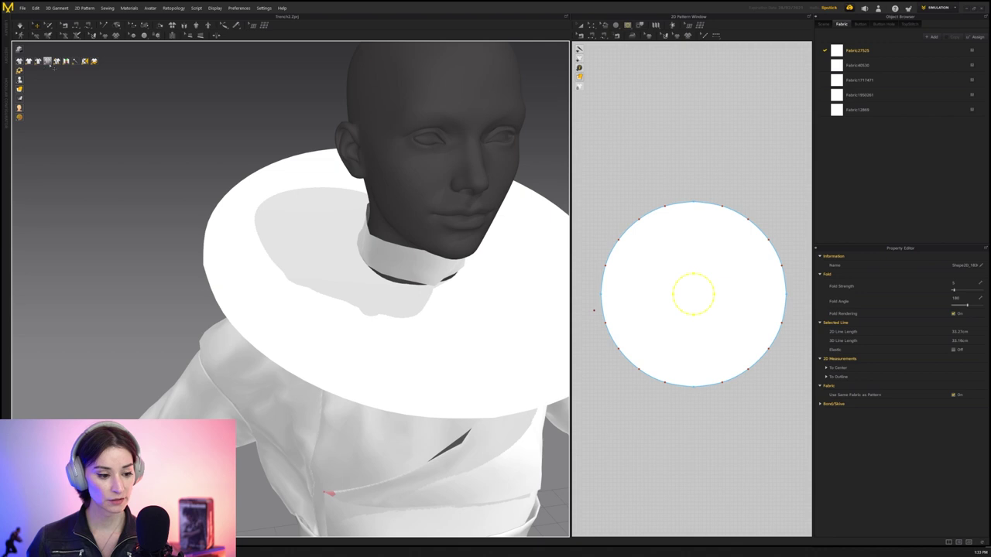
pyautogui.scroll(3, 229, 243)
pyautogui.moveTo(260, 247); pyautogui.dragTo(311, 273, button='right')
pyautogui.moveTo(649, 316); pyautogui.dragTo(655, 310, button='middle')
pyautogui.click(581, 25)
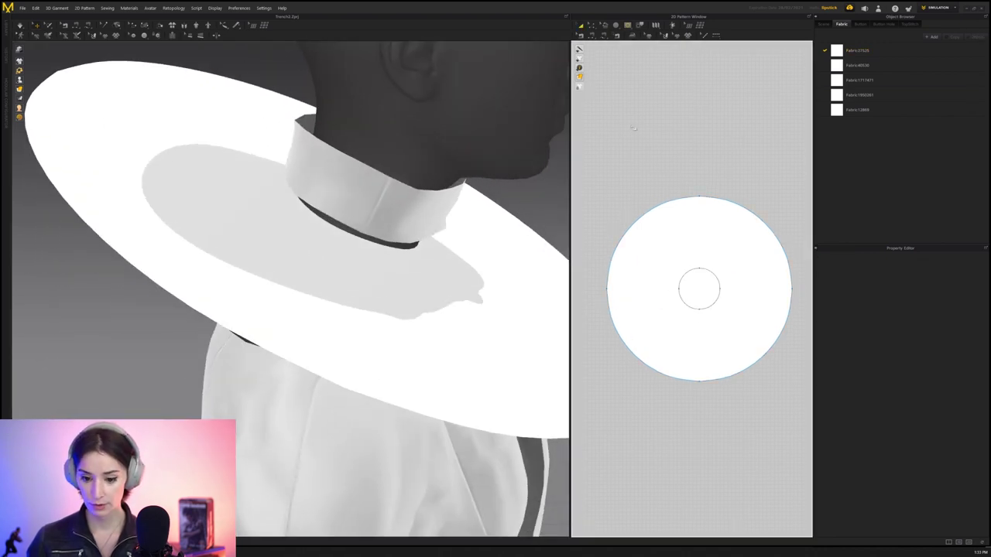
pyautogui.click(686, 274)
pyautogui.press('f')
pyautogui.click(657, 182)
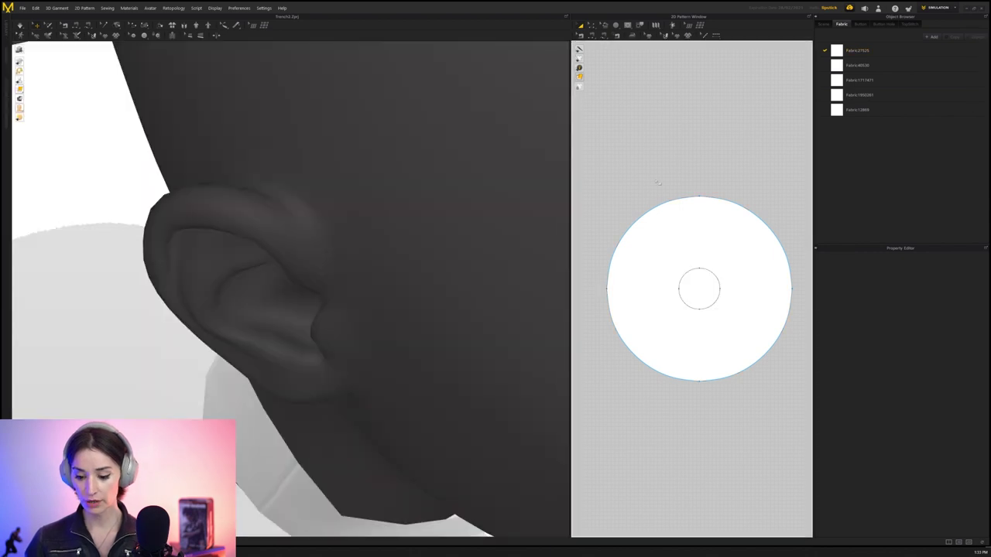
pyautogui.click(710, 276)
pyautogui.rightClick(712, 275)
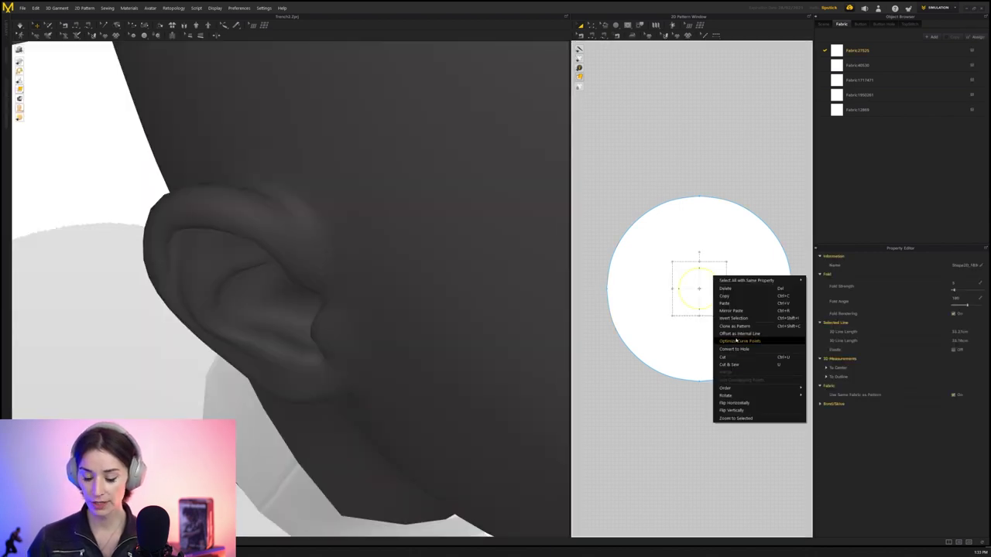
pyautogui.click(742, 350)
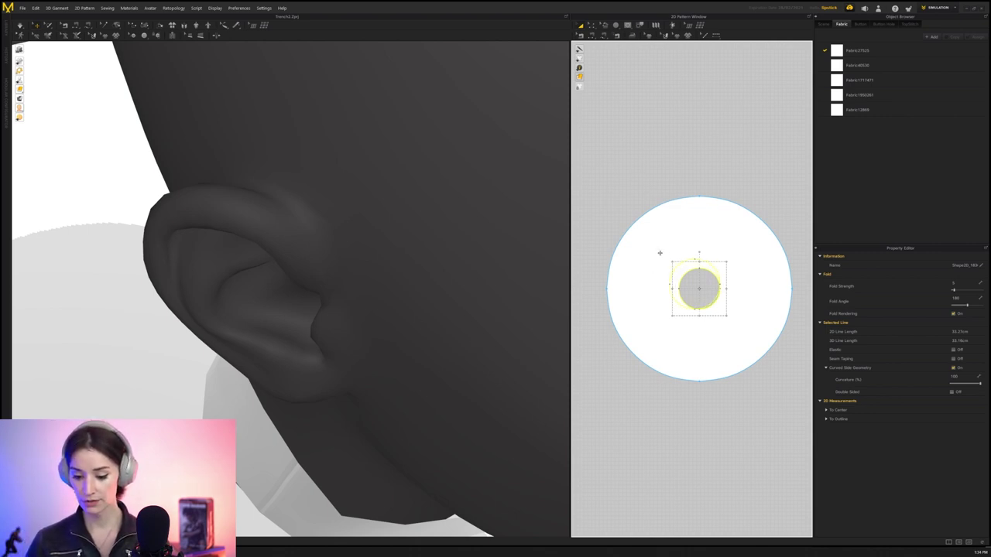
# Enlarge the neck hole evenly at the centre of the circle pattern to about 41 cm around so it surrounds the collar band
pyautogui.moveTo(660, 253); pyautogui.dragTo(660, 253)
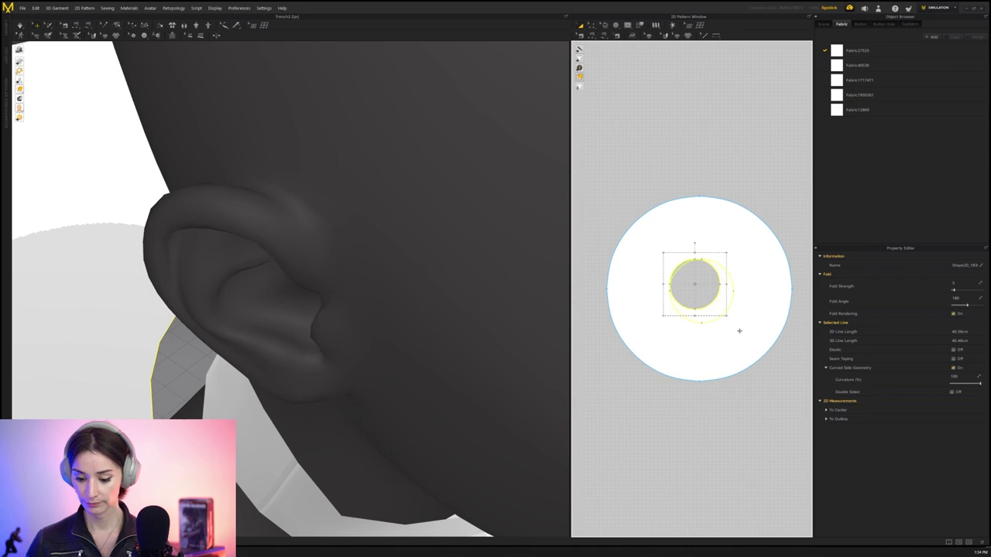
pyautogui.moveTo(736, 330); pyautogui.dragTo(737, 331)
pyautogui.scroll(-10, 206, 323)
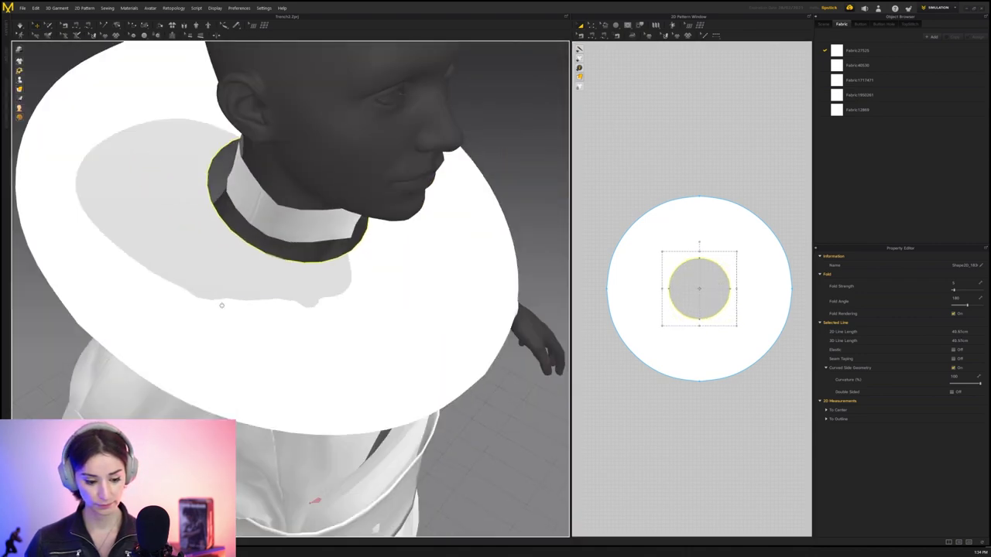
pyautogui.moveTo(663, 251); pyautogui.dragTo(665, 255)
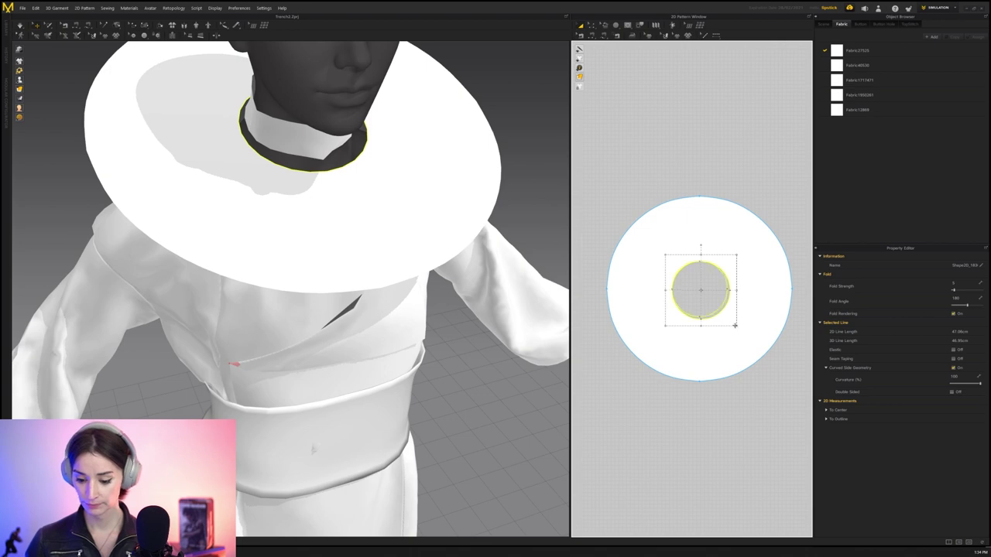
pyautogui.moveTo(735, 325); pyautogui.dragTo(732, 323)
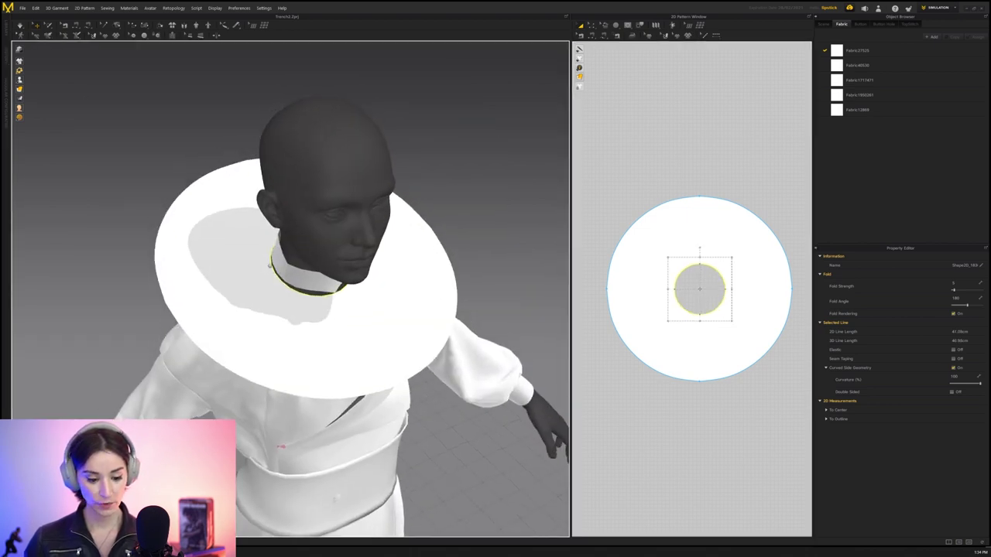
pyautogui.scroll(10, 294, 280)
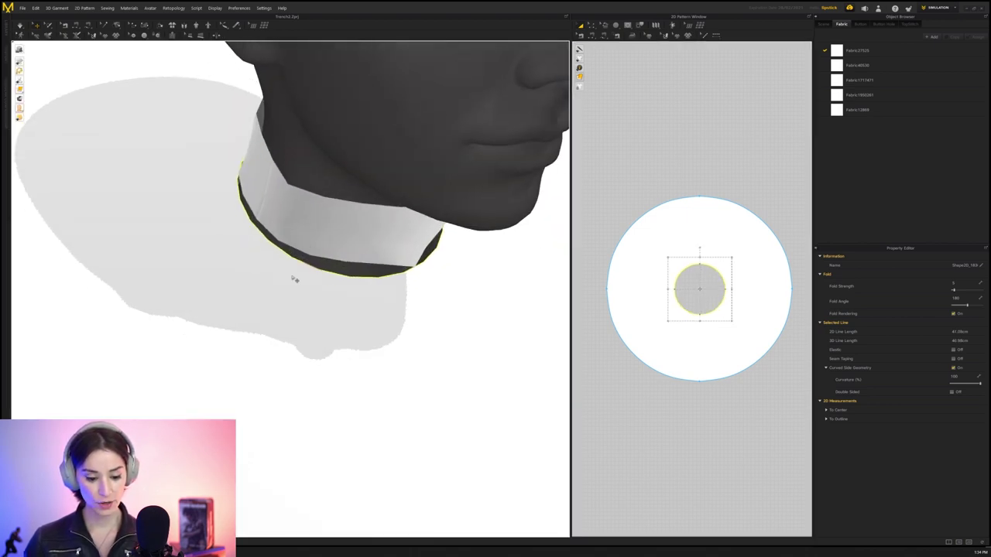
pyautogui.click(318, 240)
pyautogui.moveTo(319, 241); pyautogui.dragTo(336, 213, button='right')
pyautogui.scroll(-5, 345, 252)
pyautogui.moveTo(345, 252)
pyautogui.mouseDown(button='right')
pyautogui.moveTo(395, 248)
pyautogui.moveTo(350, 266)
pyautogui.mouseUp(button='right')
pyautogui.scroll(-4, 348, 267)
# Deactivate all of the garment's patterns
pyautogui.click(281, 365)
pyautogui.scroll(-5, 713, 273)
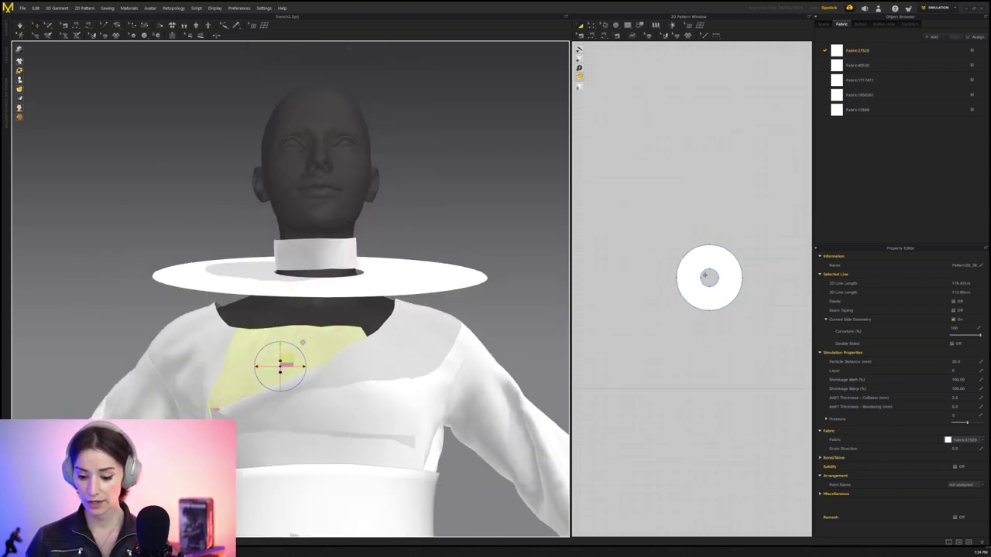
pyautogui.scroll(-2, 704, 275)
pyautogui.click(704, 275)
pyautogui.click(697, 281)
pyautogui.scroll(-8, 697, 283)
pyautogui.click(715, 242)
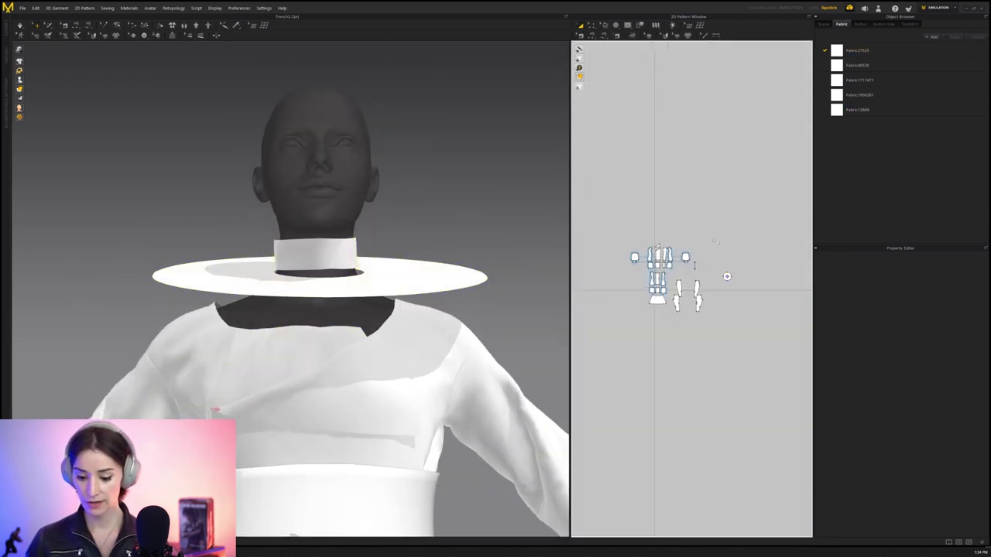
pyautogui.hotkey('ctrl', 'a')
pyautogui.hotkey('ctrl', 'j')
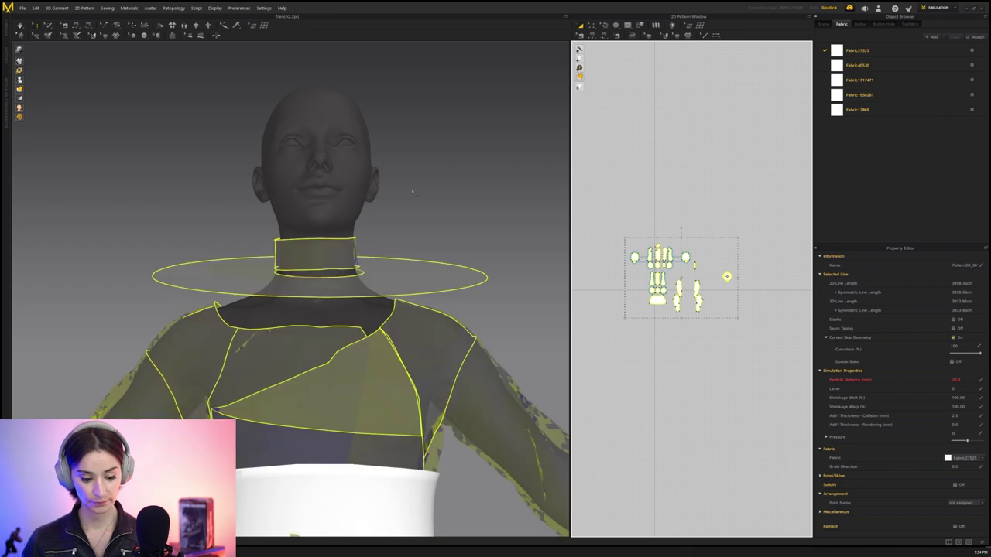
# Reactivate the collar band and the circle pattern
pyautogui.click(411, 188)
pyautogui.click(394, 282)
pyautogui.click(343, 263)
pyautogui.hotkey('ctrl', 'j')
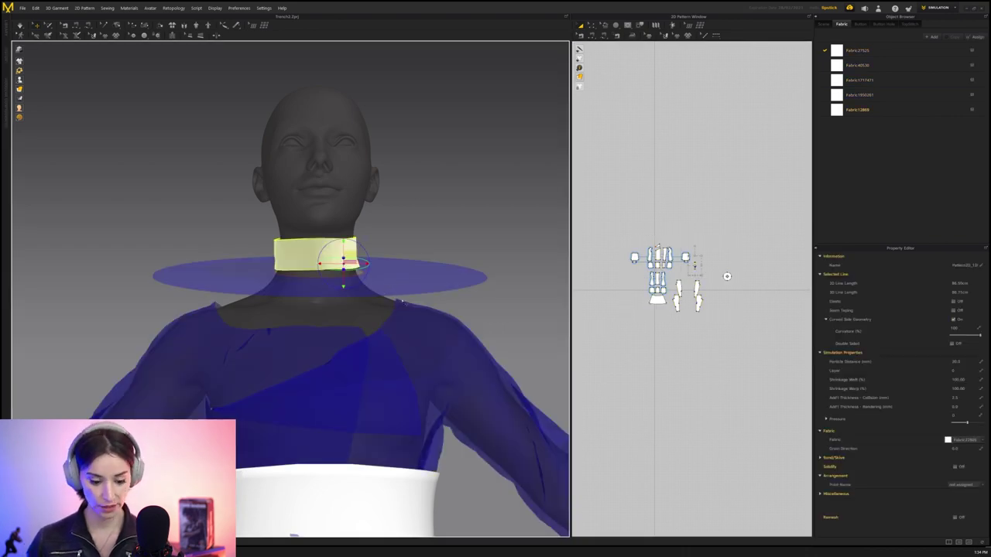
pyautogui.click(727, 276)
pyautogui.hotkey('ctrl', 'j')
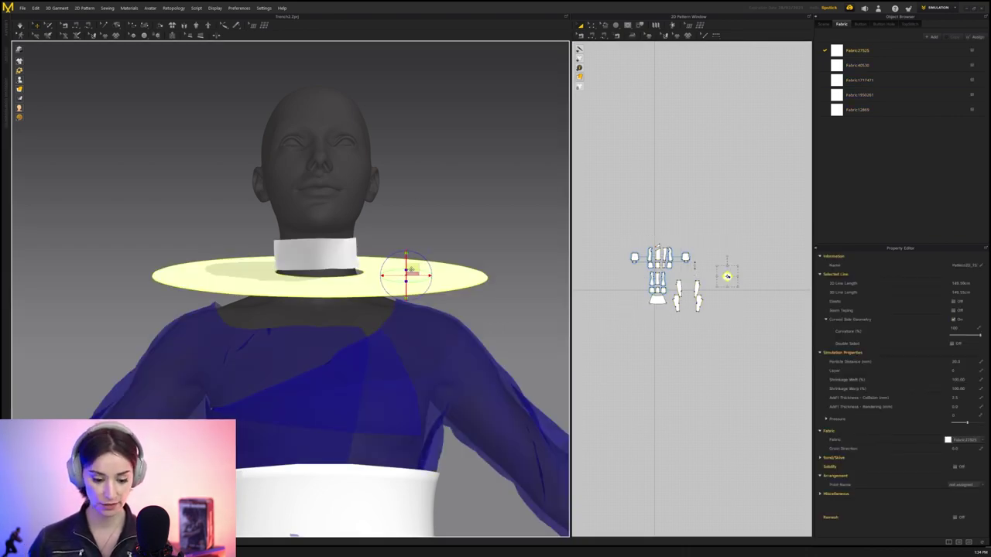
# Draw an internal line about 4.2 cm long across the collar band's width at the back centre of the neck
pyautogui.moveTo(319, 240); pyautogui.dragTo(280, 337, button='right')
pyautogui.scroll(-5, 280, 338)
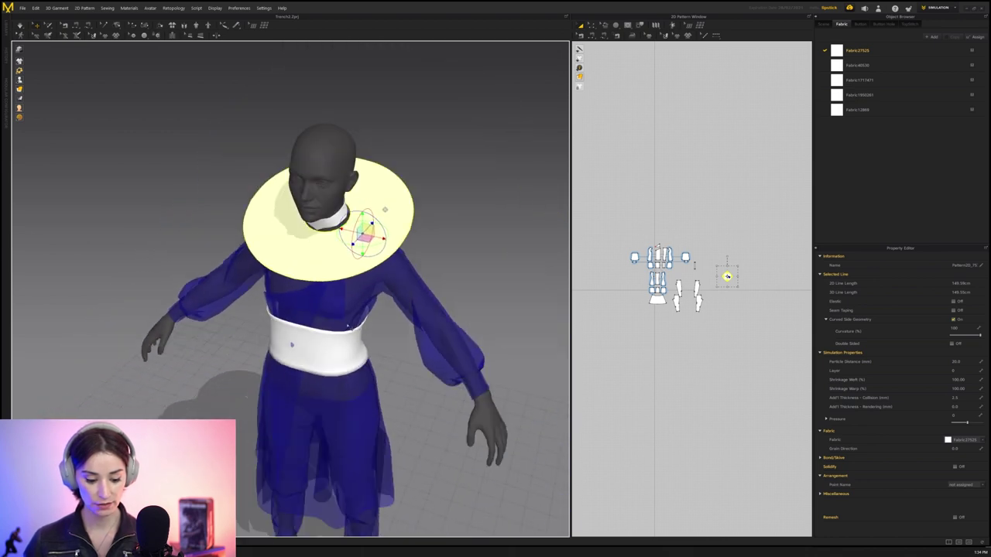
pyautogui.click(291, 345)
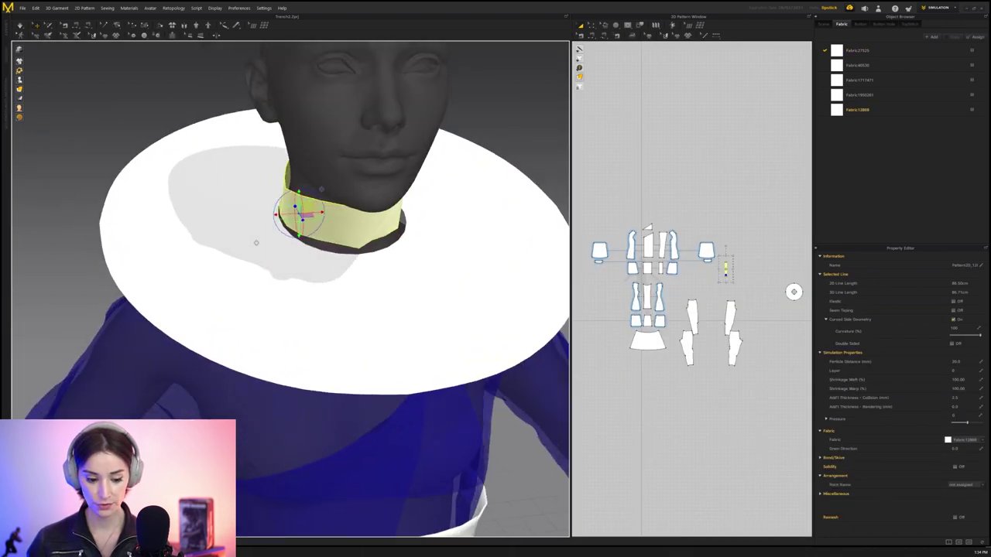
pyautogui.moveTo(310, 233); pyautogui.dragTo(356, 232, button='right')
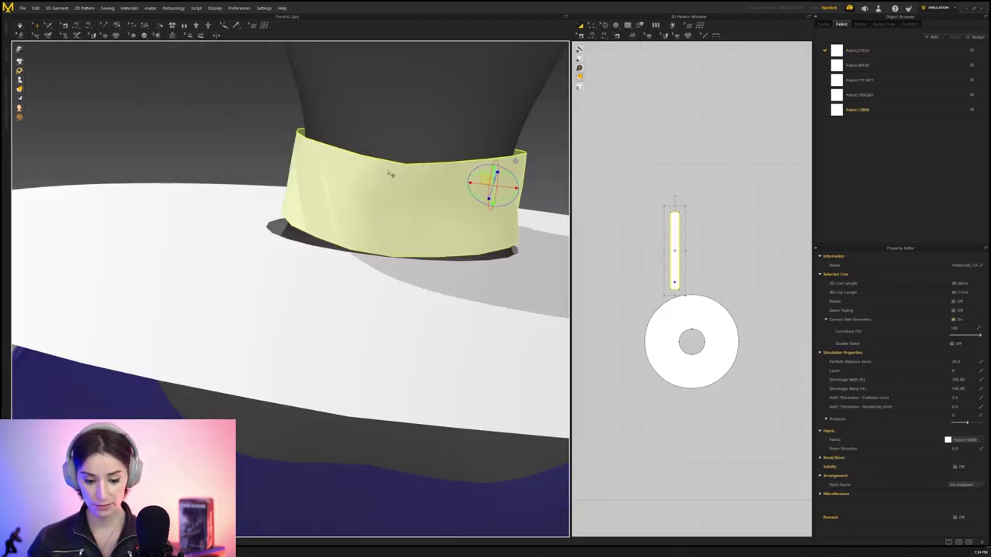
pyautogui.moveTo(388, 238)
pyautogui.mouseDown(button='right')
pyautogui.moveTo(287, 225)
pyautogui.moveTo(287, 217)
pyautogui.moveTo(393, 239)
pyautogui.mouseUp(button='right')
pyautogui.scroll(3, 665, 243)
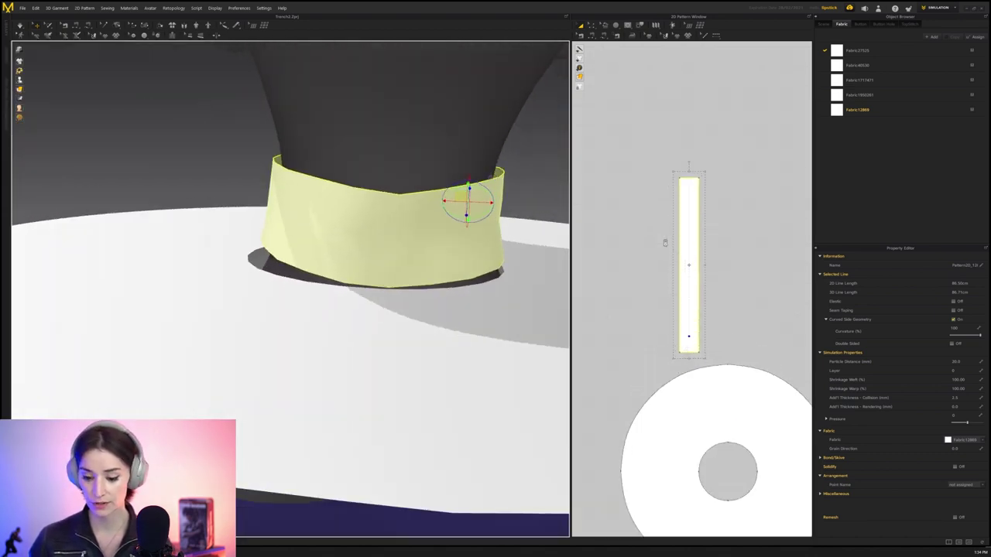
pyautogui.press('g')
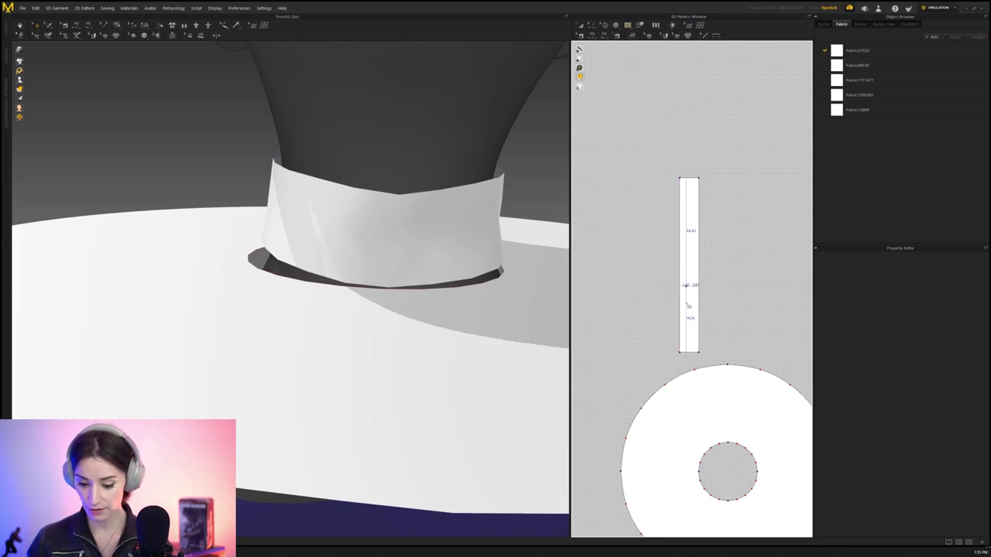
pyautogui.click(680, 311)
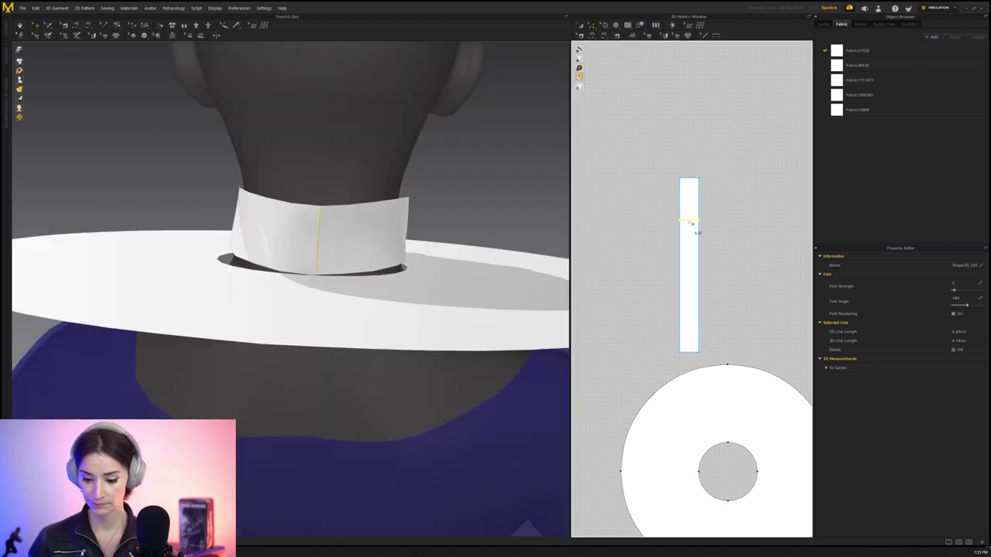
# Try to cut the collar band along the back internal line and merge the seam between its two short ends
pyautogui.rightClick(688, 221)
pyautogui.click(703, 286)
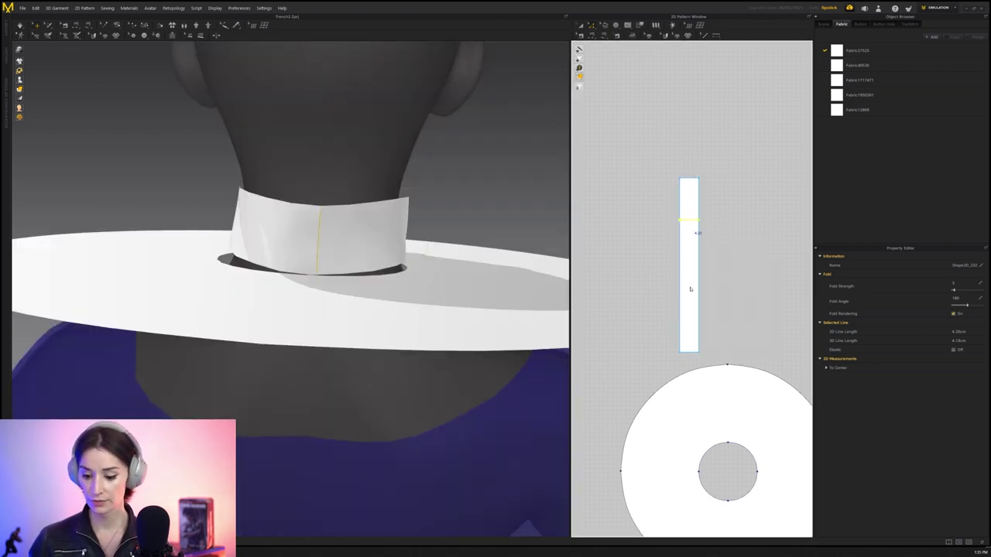
pyautogui.rightClick(690, 352)
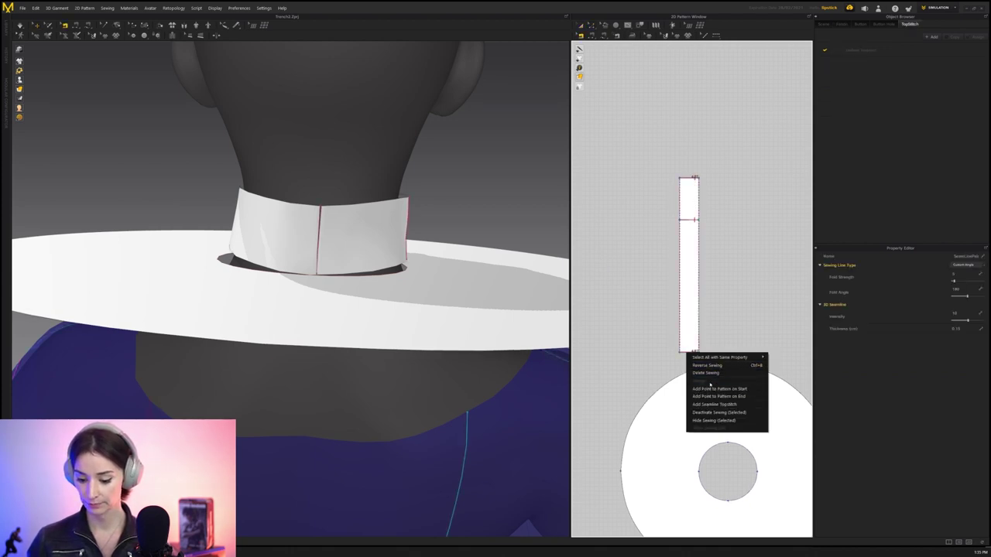
pyautogui.press('a')
pyautogui.scroll(10, 684, 237)
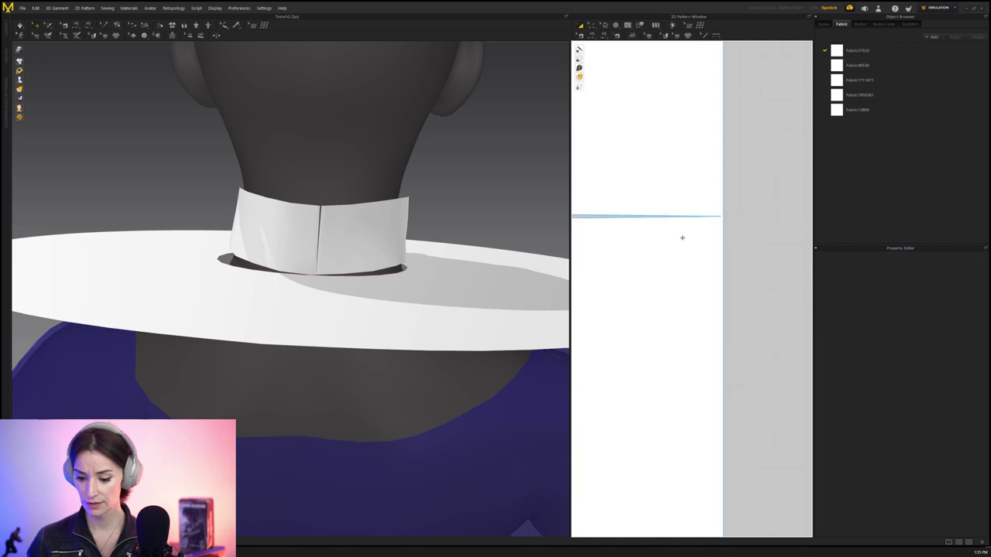
pyautogui.moveTo(663, 256); pyautogui.dragTo(681, 252, button='middle')
pyautogui.scroll(-1, 681, 251)
pyautogui.click(667, 224)
pyautogui.click(680, 269)
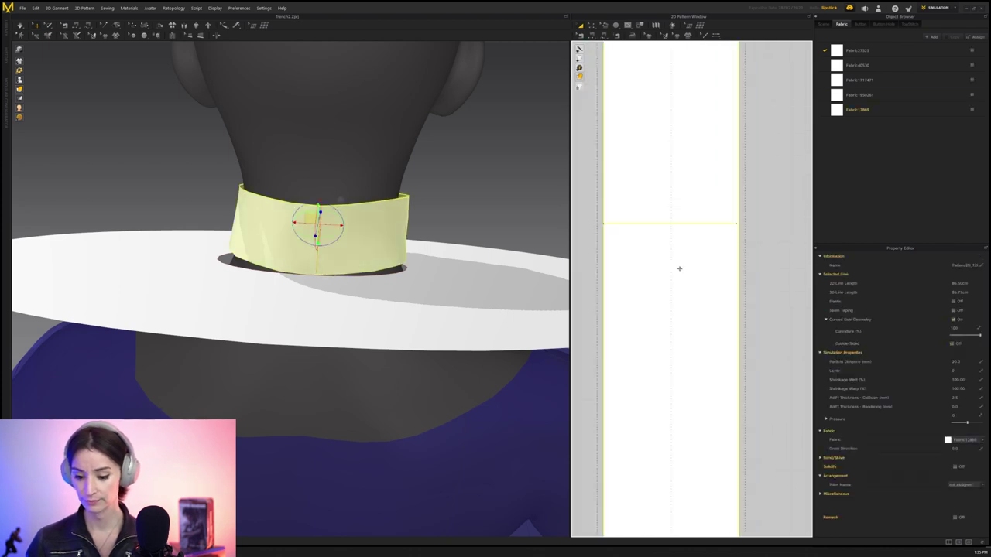
# Extend the back internal line to the collar band's outline, and cut and sew the band along it
pyautogui.press('z')
pyautogui.click(703, 225)
pyautogui.rightClick(700, 224)
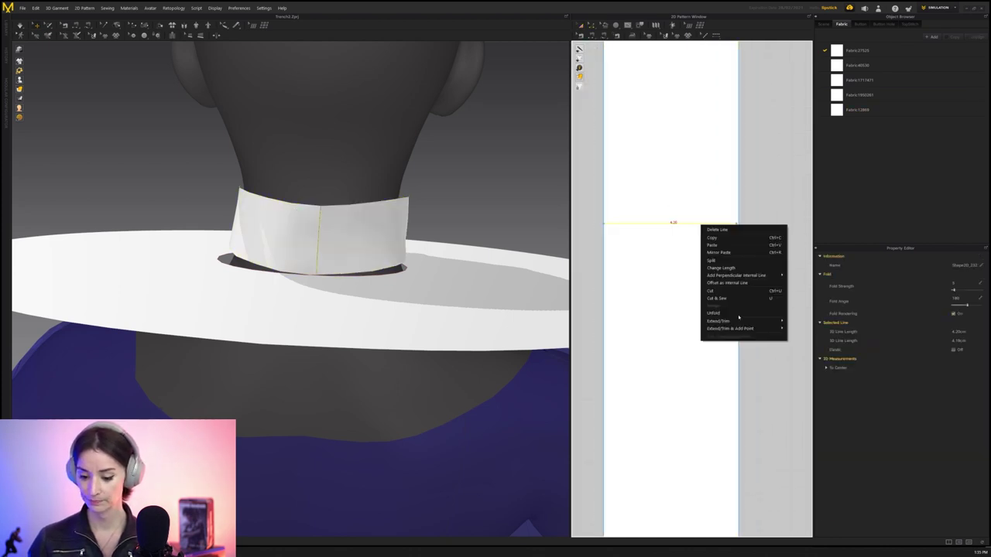
pyautogui.click(792, 322)
pyautogui.click(659, 319)
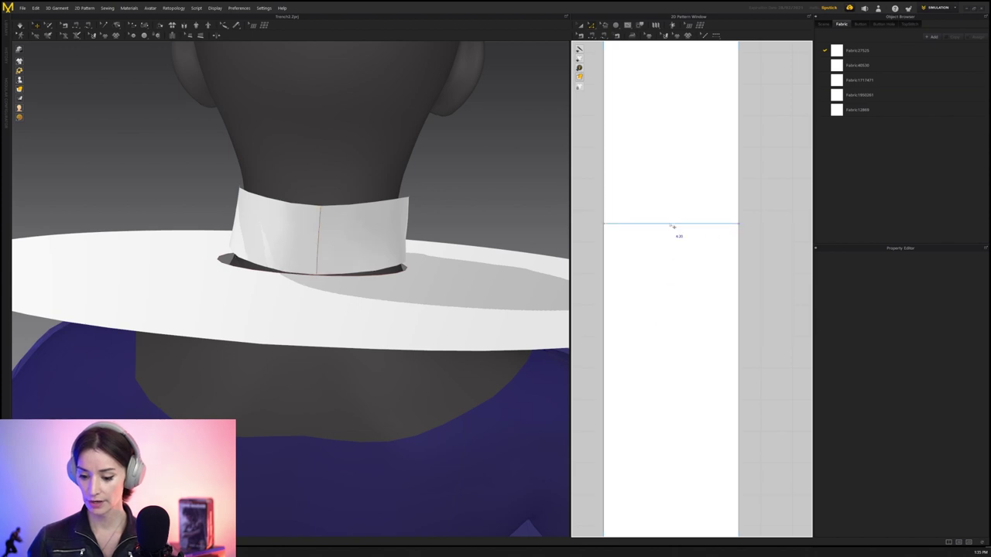
pyautogui.rightClick(670, 223)
pyautogui.click(699, 297)
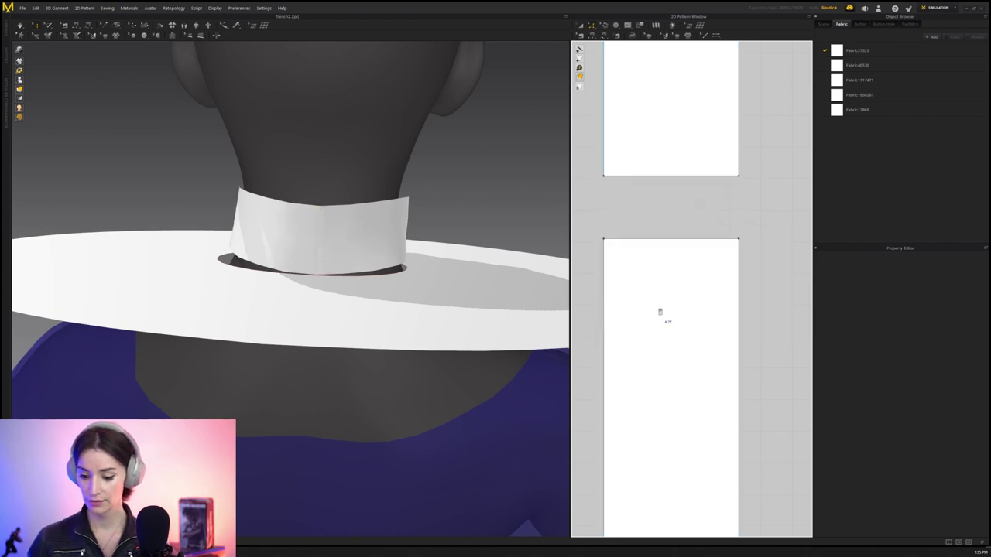
# Merge the two collar band pieces at their original end seam so the remaining seam sits at the back of the neck
pyautogui.scroll(-6, 660, 312)
pyautogui.press('b')
pyautogui.rightClick(660, 232)
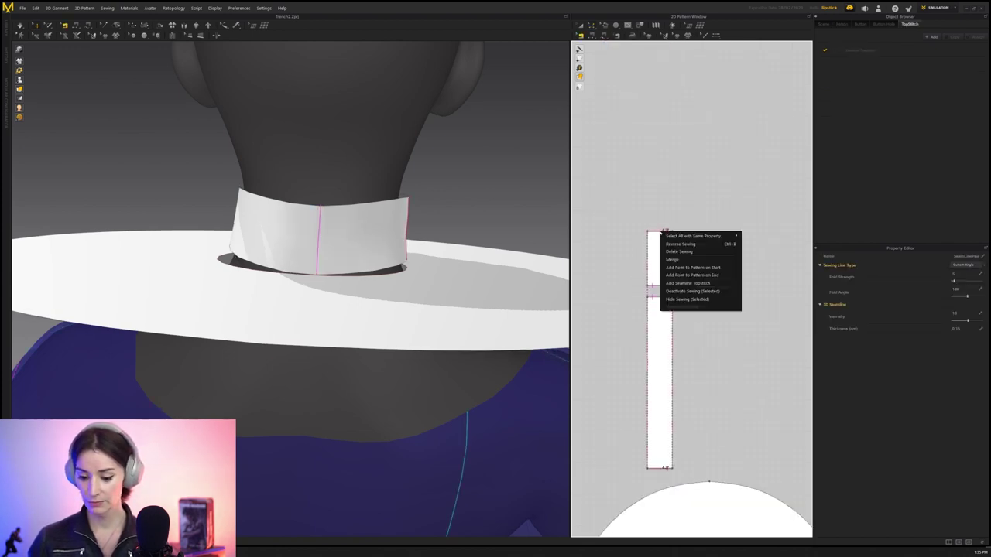
pyautogui.click(677, 259)
pyautogui.moveTo(639, 263); pyautogui.dragTo(637, 280, button='middle')
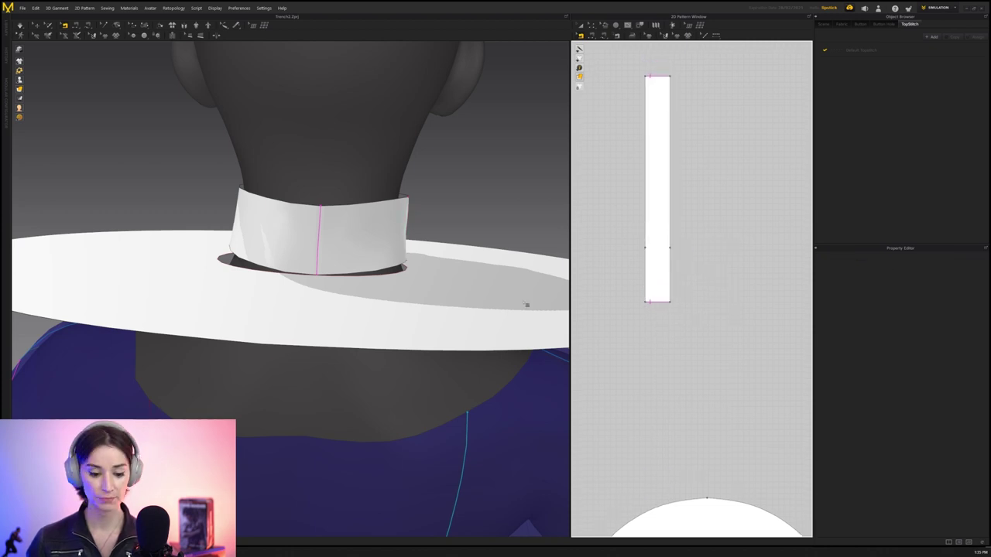
# Move the collar band pattern down in 2D so it sits directly above the circle pattern
pyautogui.scroll(-3, 330, 261)
pyautogui.press('a')
pyautogui.click(325, 292)
pyautogui.moveTo(326, 292); pyautogui.dragTo(283, 343, button='right')
pyautogui.scroll(-3, 682, 340)
pyautogui.click(723, 254)
pyautogui.click(657, 239)
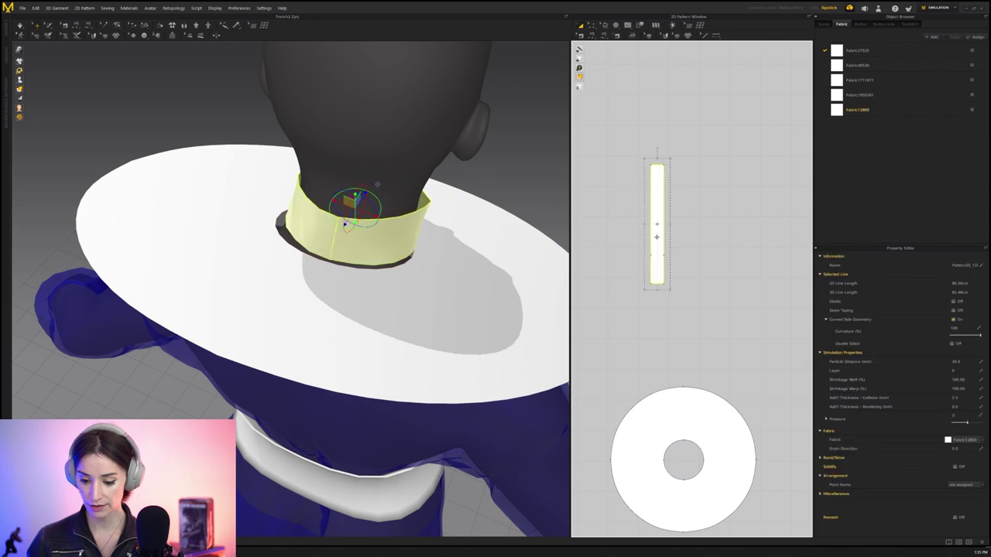
pyautogui.moveTo(657, 238); pyautogui.dragTo(670, 341)
pyautogui.moveTo(696, 340); pyautogui.dragTo(677, 249, button='middle')
pyautogui.click(716, 225)
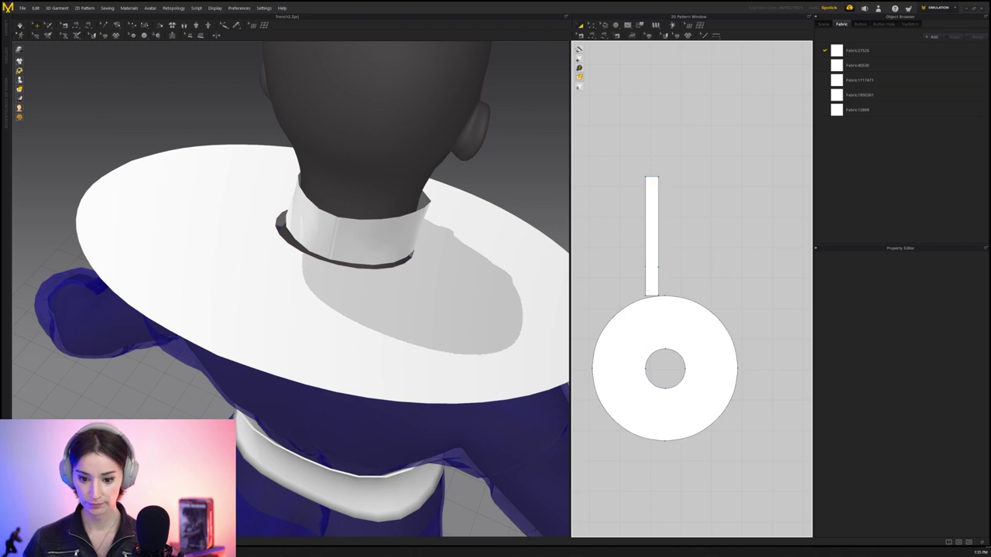
# Sew both segments of the collar band's lower long edge to the four segments of the circle's neck hole using M:N Sewing
pyautogui.click(606, 36)
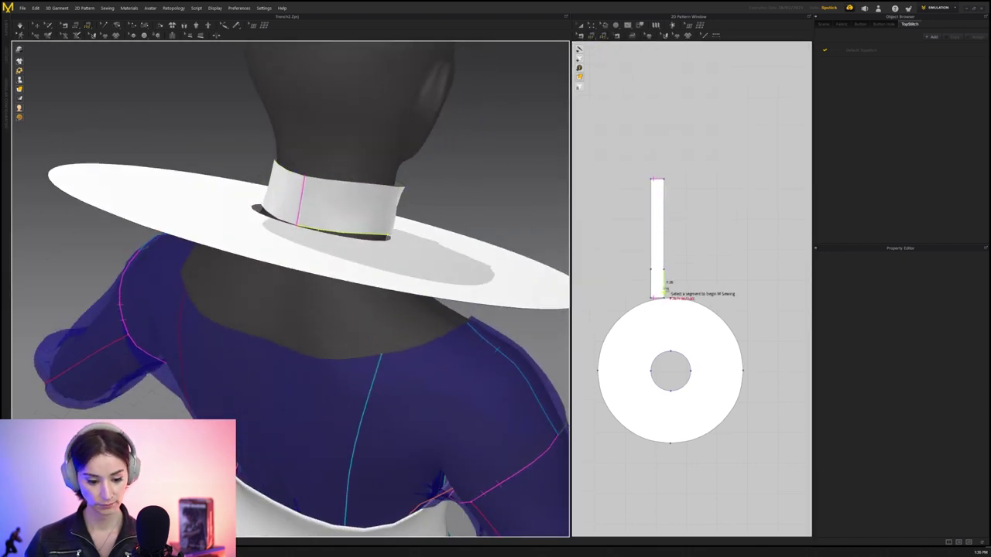
pyautogui.click(663, 291)
pyautogui.click(665, 266)
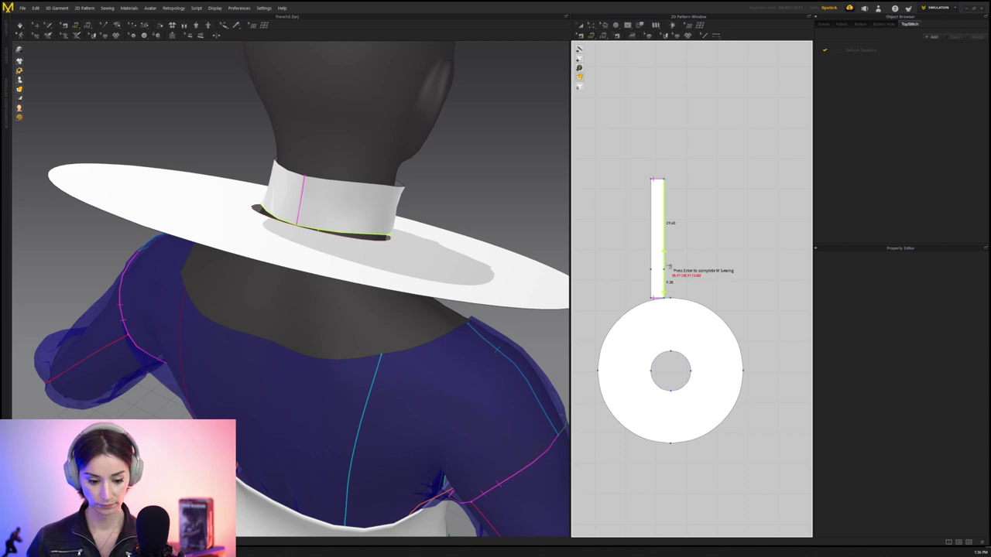
pyautogui.press('Return')
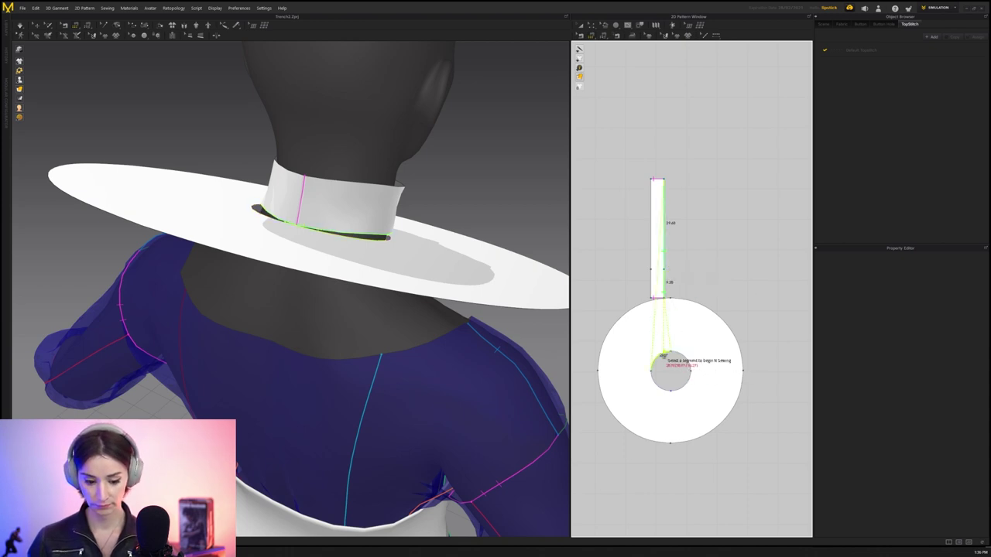
pyautogui.click(662, 357)
pyautogui.click(656, 384)
pyautogui.click(681, 388)
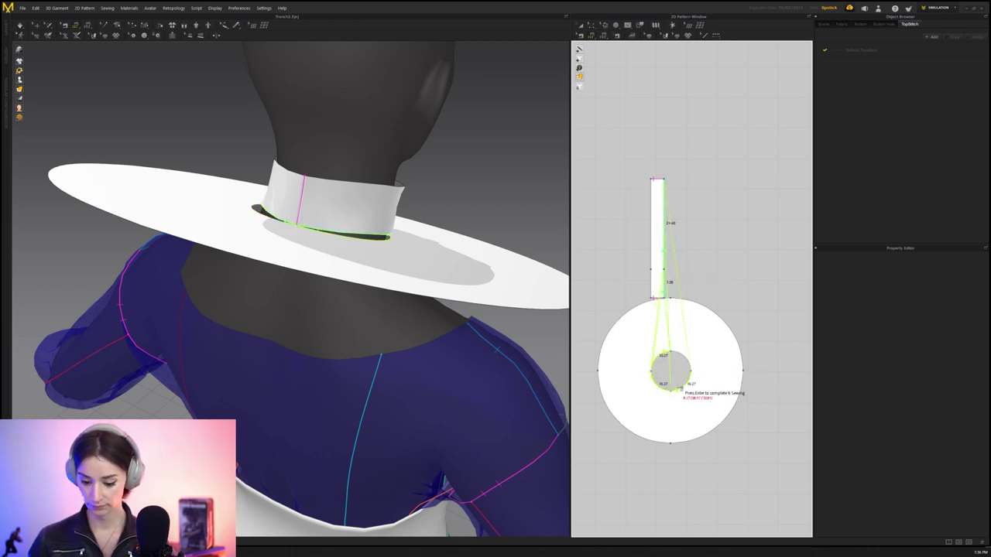
pyautogui.click(690, 369)
pyautogui.press('Return')
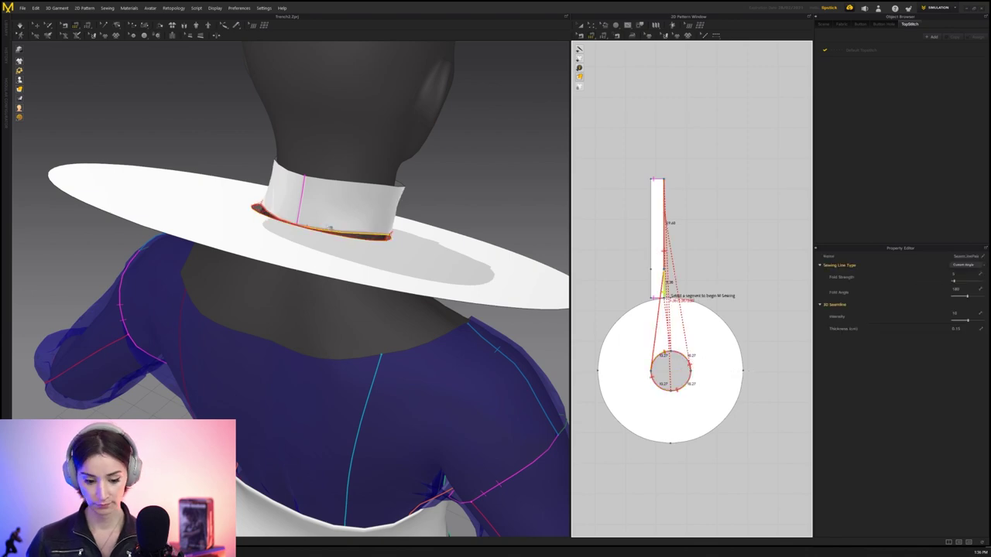
# Run the simulation to attach the circle to the collar band and drape it over the avatar's shoulders
pyautogui.moveTo(456, 224); pyautogui.dragTo(306, 231, button='right')
pyautogui.press('a')
pyautogui.press('space')
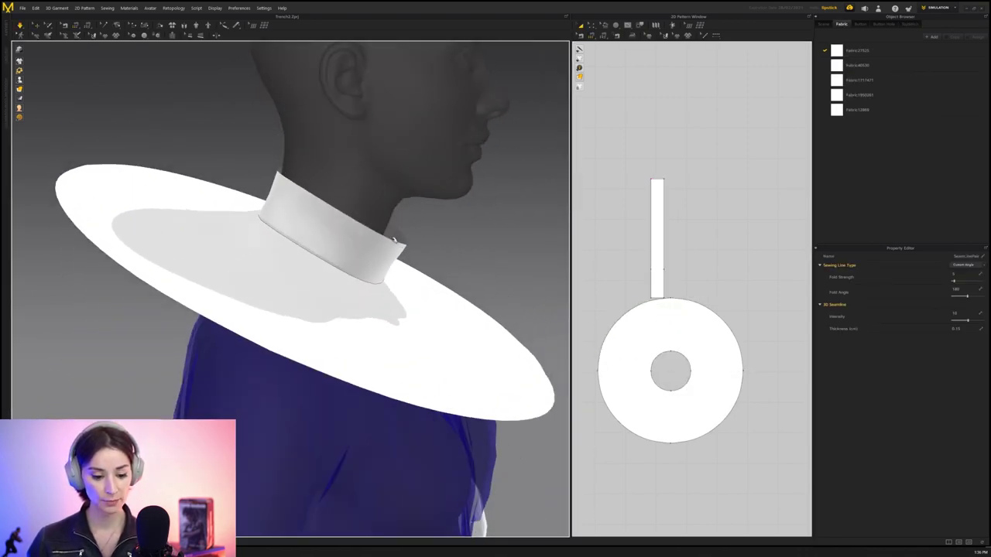
pyautogui.moveTo(489, 239); pyautogui.dragTo(210, 241, button='right')
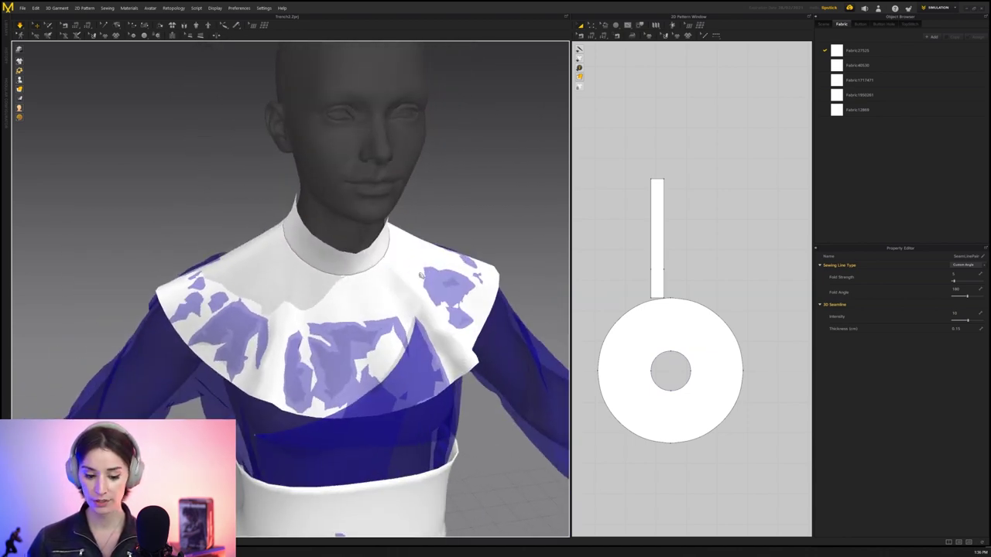
pyautogui.moveTo(338, 264); pyautogui.dragTo(349, 242, button='right')
# Check the collar references and draw a concentric internal circle about 94 cm around, between the circle pattern's neck hole and outer edge
pyautogui.hotkey('alt', 'Tab')
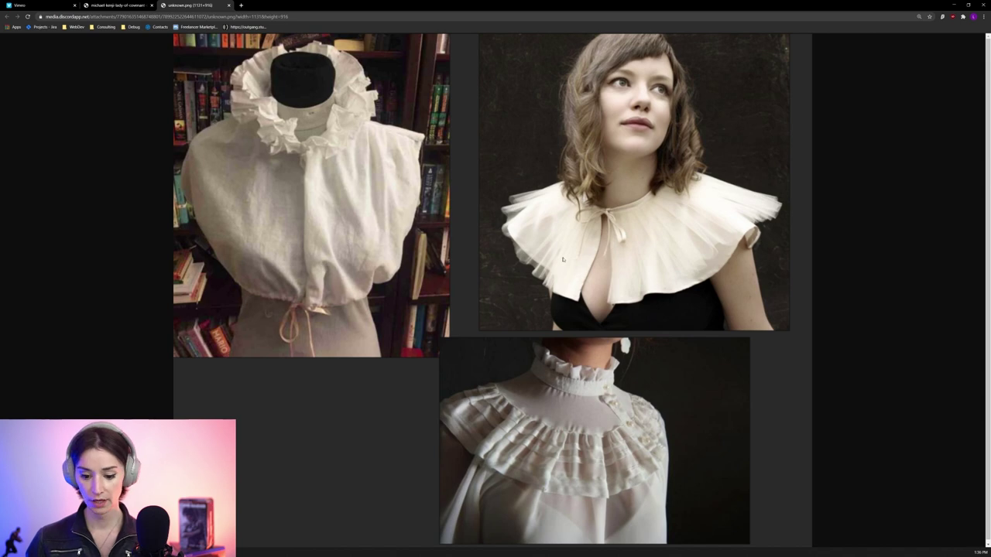
pyautogui.hotkey('alt', 'Tab')
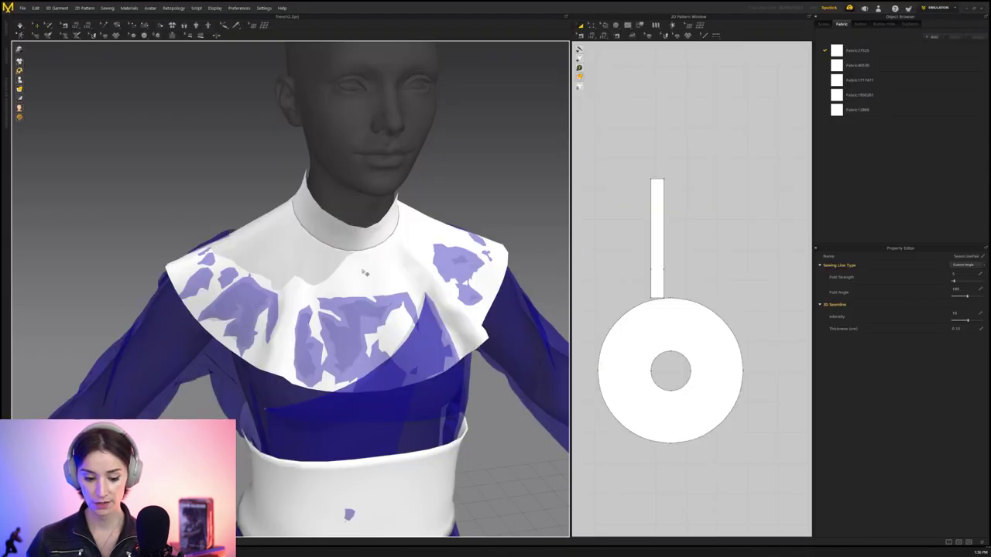
pyautogui.moveTo(364, 273); pyautogui.dragTo(376, 255, button='right')
pyautogui.scroll(2, 691, 334)
pyautogui.moveTo(689, 334); pyautogui.dragTo(702, 279, button='middle')
pyautogui.scroll(2, 702, 280)
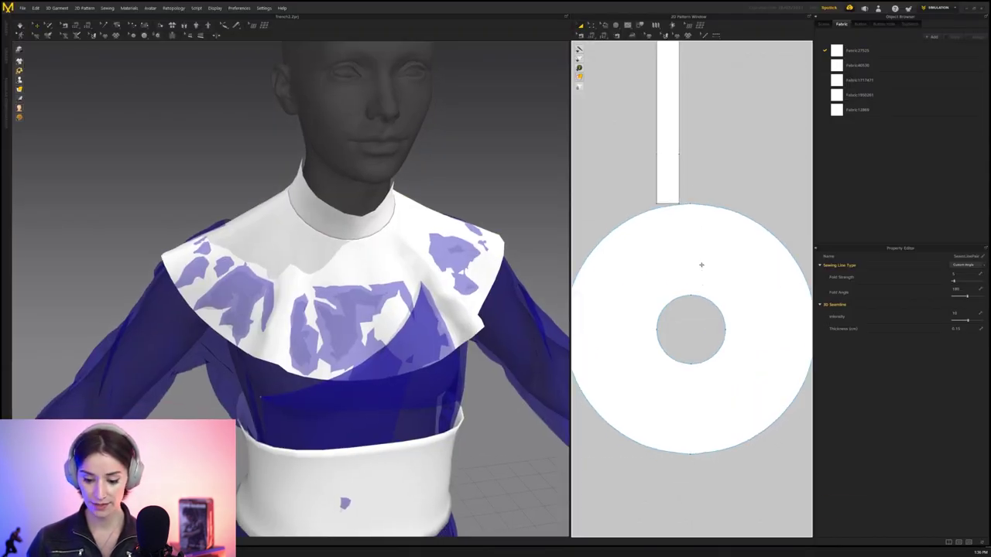
pyautogui.click(701, 264)
pyautogui.click(628, 67)
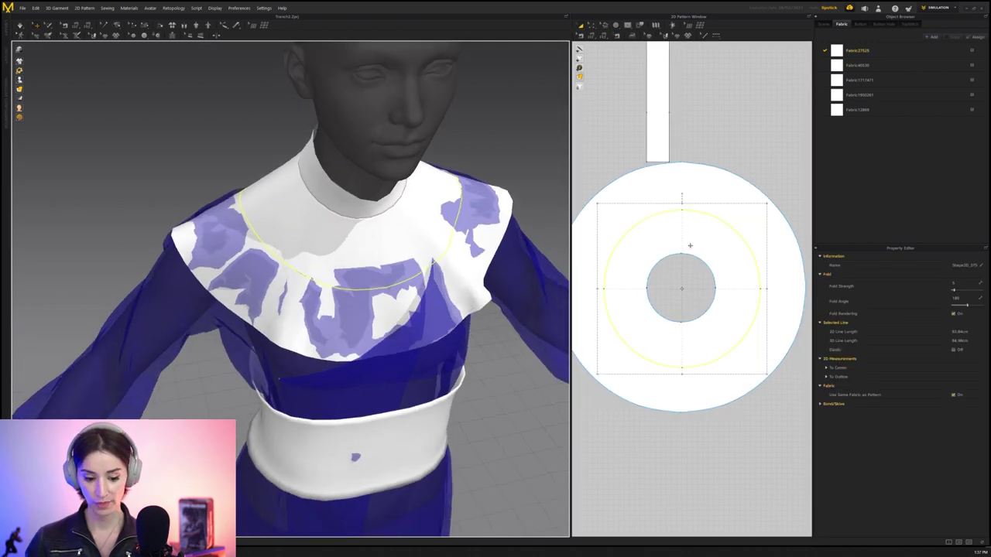
# Cut and sew the circle pattern along its internal circle, and move the separated outer ring beside the inner ring
pyautogui.rightClick(634, 226)
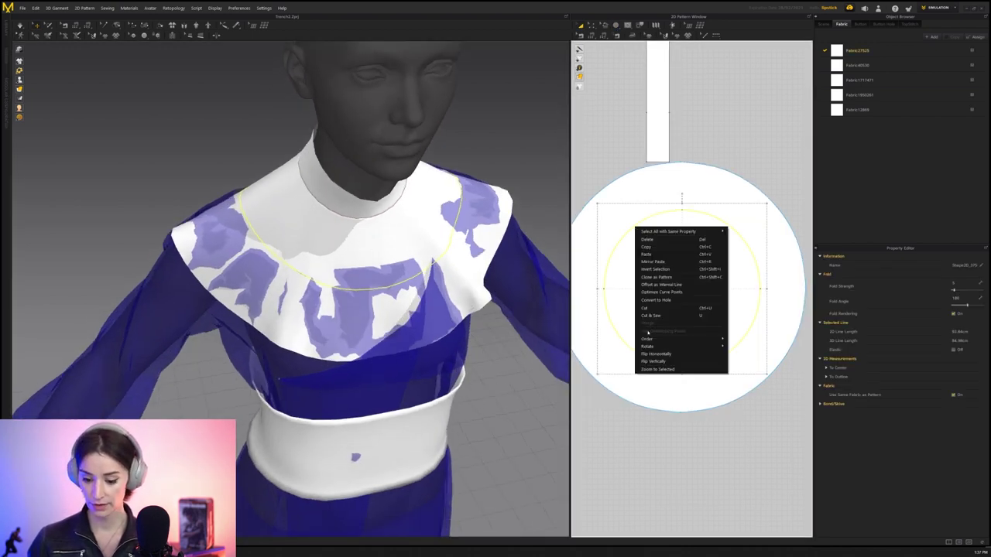
pyautogui.click(671, 315)
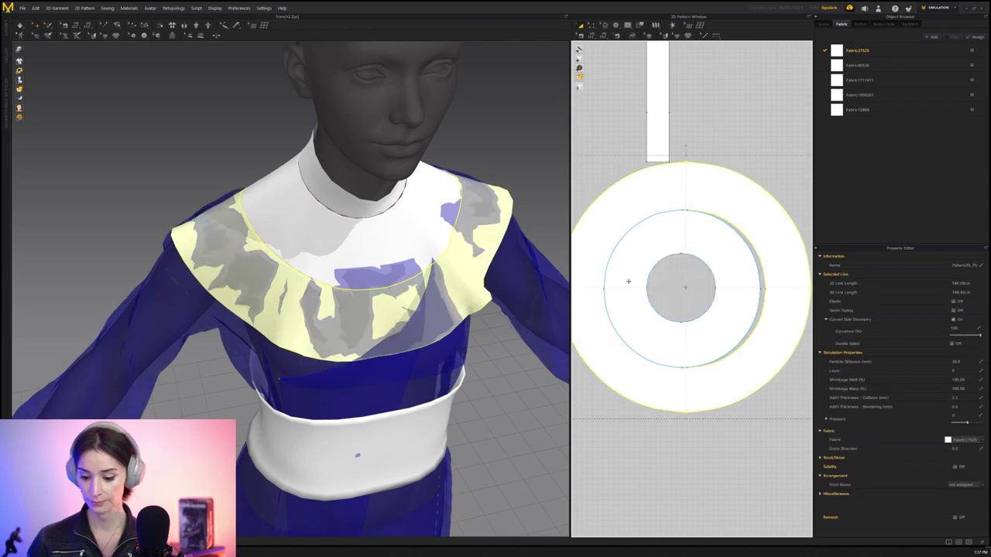
pyautogui.click(685, 258)
pyautogui.scroll(-4, 686, 238)
pyautogui.moveTo(719, 343); pyautogui.dragTo(688, 302, button='middle')
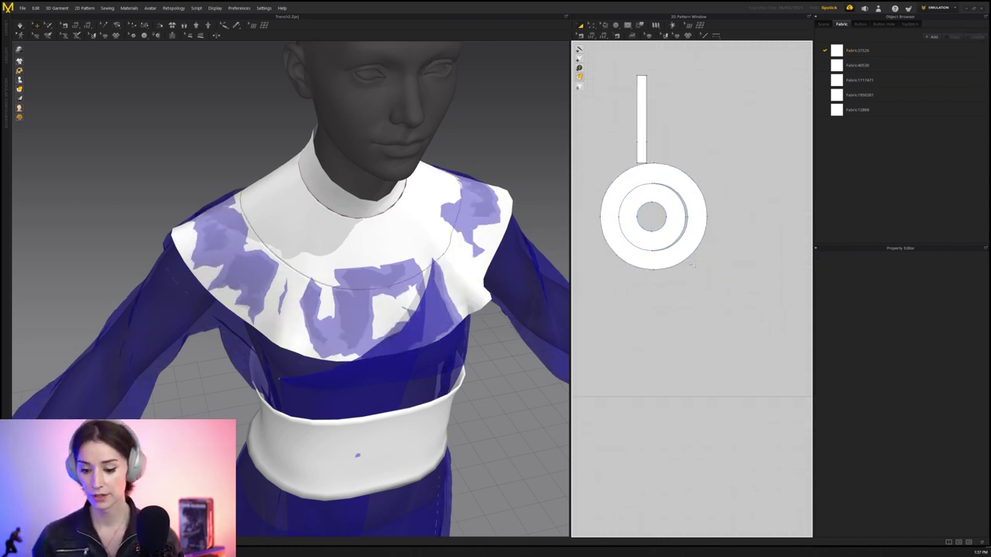
pyautogui.moveTo(681, 257); pyautogui.dragTo(780, 258)
pyautogui.click(763, 290)
# Examine the two-part collar on the avatar and compare it with the ruffled collar reference photos
pyautogui.scroll(-3, 291, 236)
pyautogui.moveTo(291, 237); pyautogui.dragTo(255, 270, button='middle')
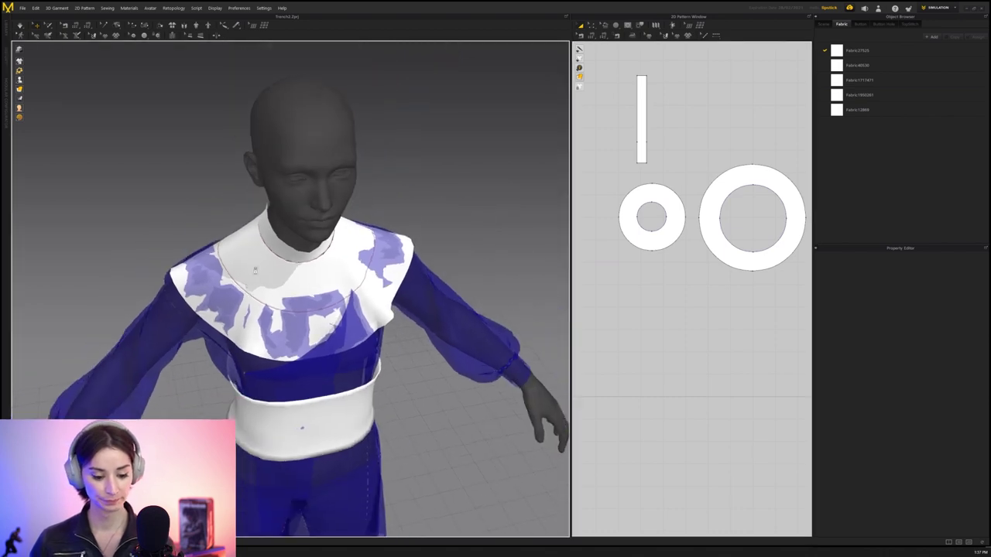
pyautogui.keyDown('alt'); pyautogui.moveTo(255, 270); pyautogui.dragTo(257, 288, button='right'); pyautogui.keyUp('alt')
pyautogui.scroll(2, 282, 295)
pyautogui.moveTo(282, 295); pyautogui.dragTo(223, 273, button='middle')
pyautogui.scroll(5, 727, 269)
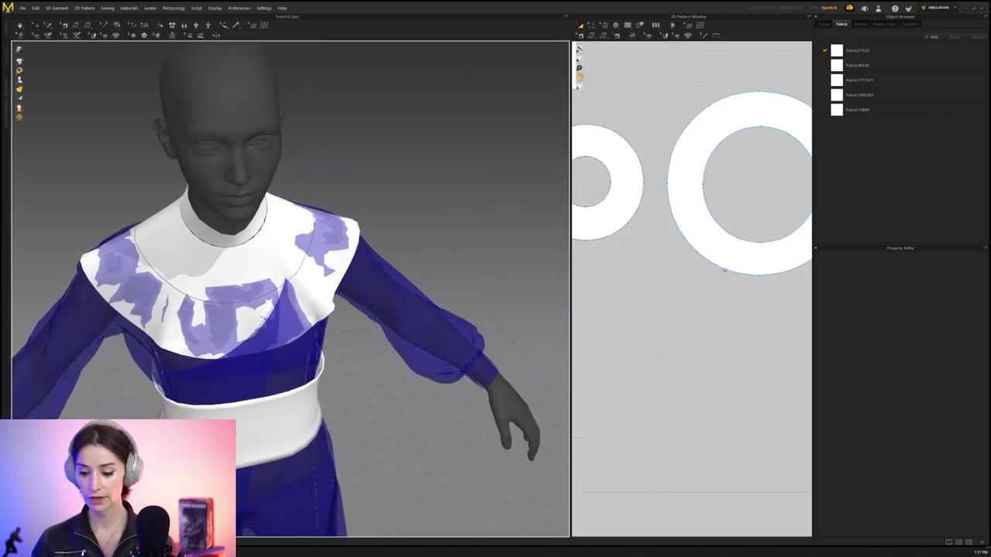
pyautogui.moveTo(727, 270); pyautogui.dragTo(679, 281, button='middle')
pyautogui.moveTo(200, 286); pyautogui.dragTo(273, 261, button='middle')
pyautogui.hotkey('alt', 'Tab')
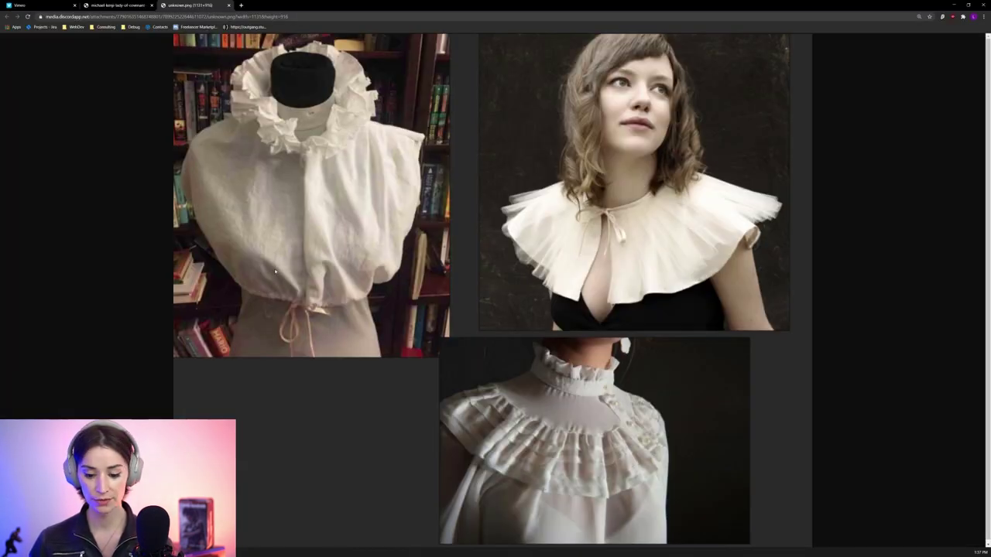
pyautogui.hotkey('alt', 'Tab')
# Draw four straight internal lines from the outer ring's inner edge to its outer edge, dividing it into quarters
pyautogui.press('g')
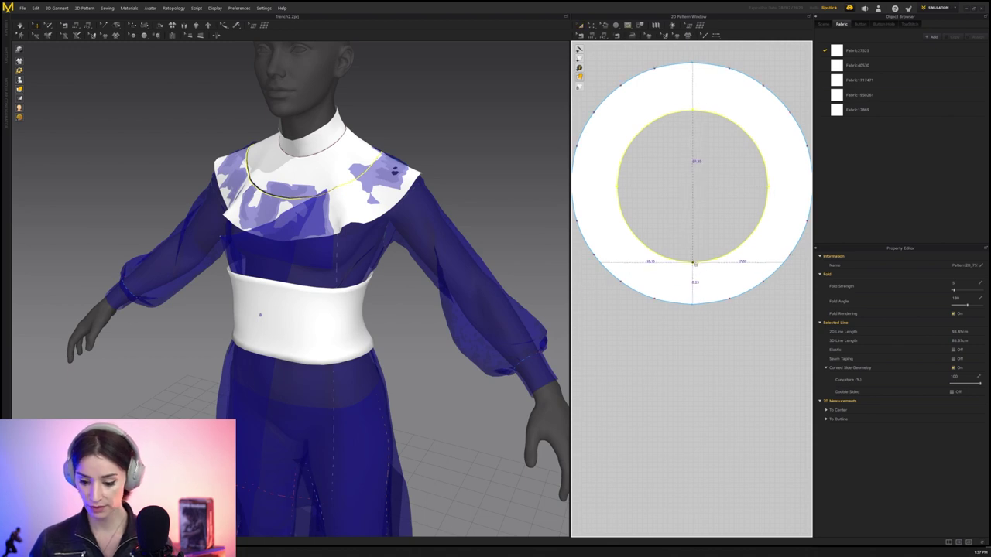
pyautogui.click(693, 263)
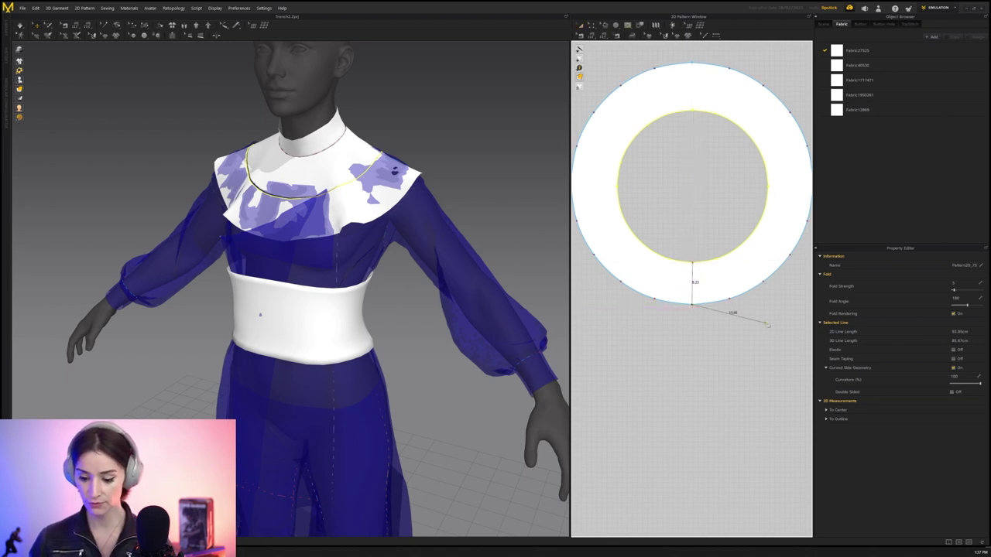
pyautogui.press('Return')
pyautogui.click(693, 109)
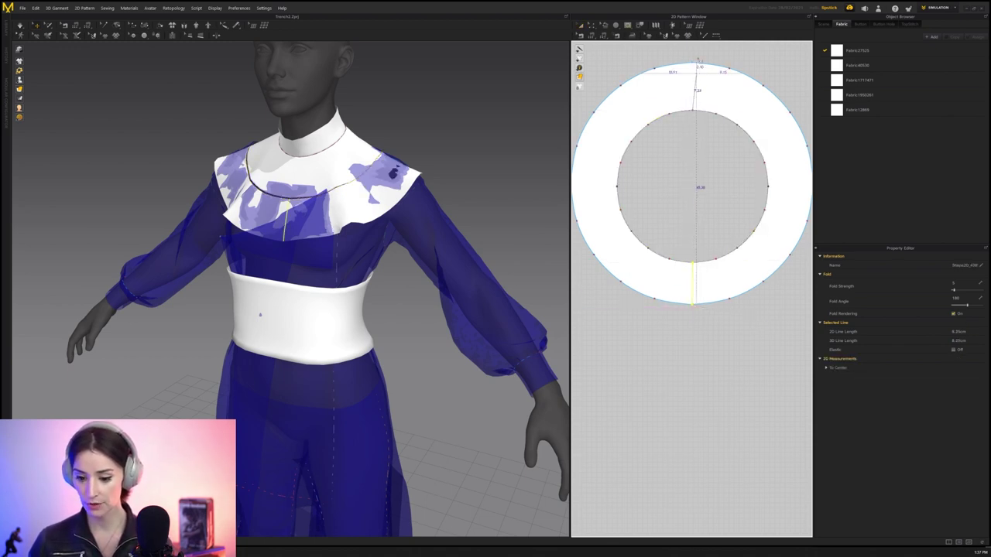
pyautogui.click(697, 62)
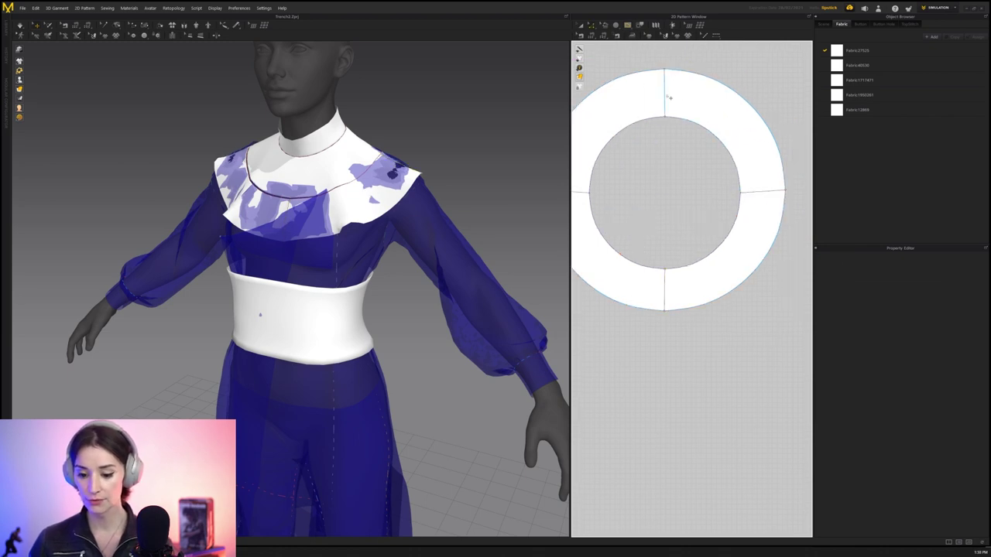
# Cut the outer ring into four separate quarter patterns along all four dividing internal lines
pyautogui.click(666, 96)
pyautogui.keyDown('shift'); pyautogui.click(759, 192); pyautogui.keyUp('shift')
pyautogui.keyDown('shift'); pyautogui.click(664, 305); pyautogui.keyUp('shift')
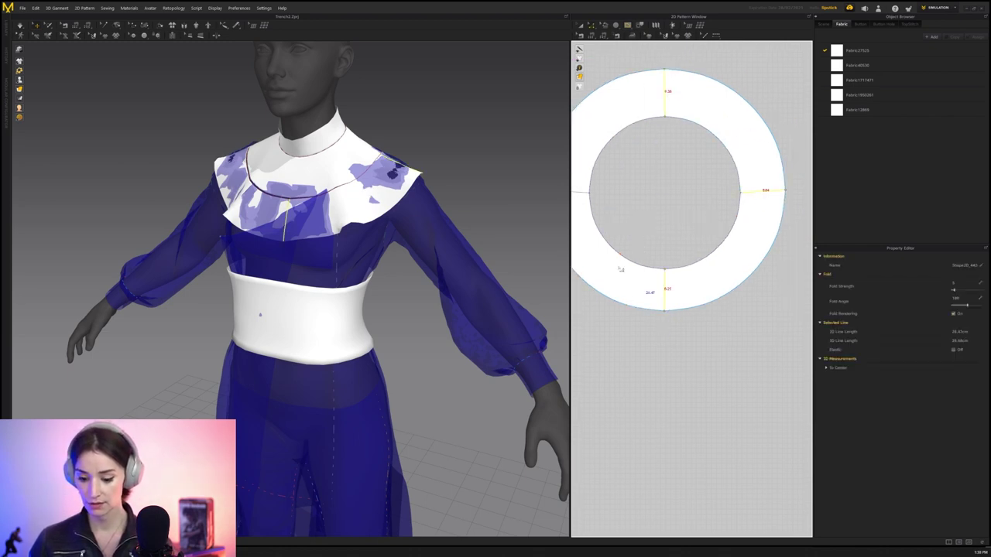
pyautogui.moveTo(578, 190); pyautogui.dragTo(601, 195, button='middle')
pyautogui.rightClick(601, 200)
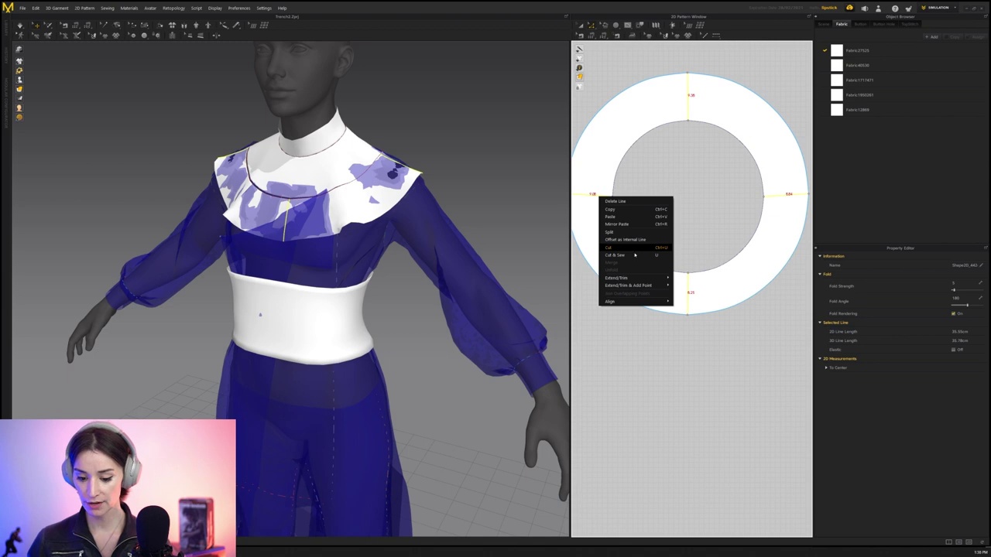
pyautogui.click(631, 249)
pyautogui.scroll(-5, 631, 331)
# Arrange the four quarter patterns around the inner ring in 2D, each next to its corresponding side with gaps between them
pyautogui.press('a')
pyautogui.click(631, 311)
pyautogui.click(683, 303)
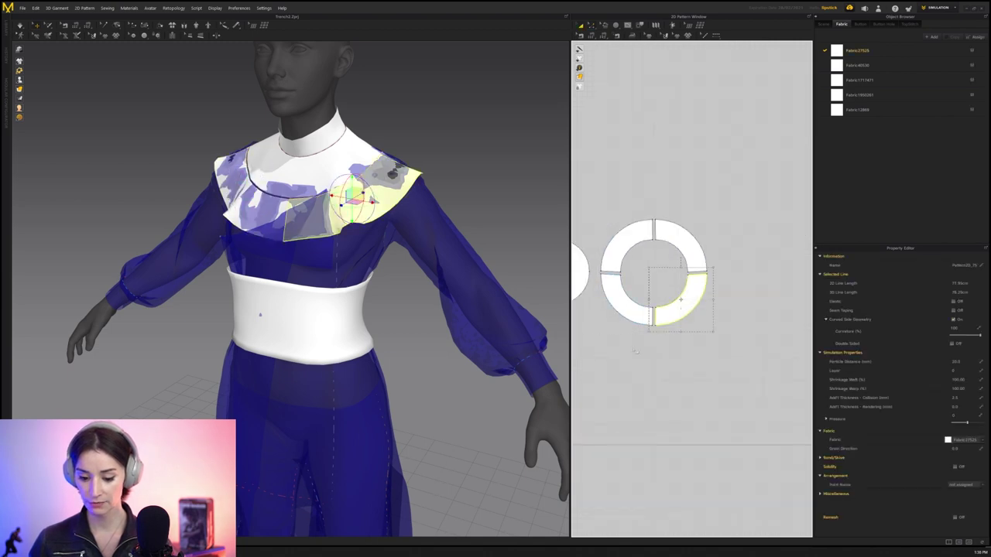
pyautogui.moveTo(673, 308); pyautogui.dragTo(772, 302, button='middle')
pyautogui.moveTo(718, 298); pyautogui.dragTo(614, 322)
pyautogui.moveTo(738, 224); pyautogui.dragTo(611, 216)
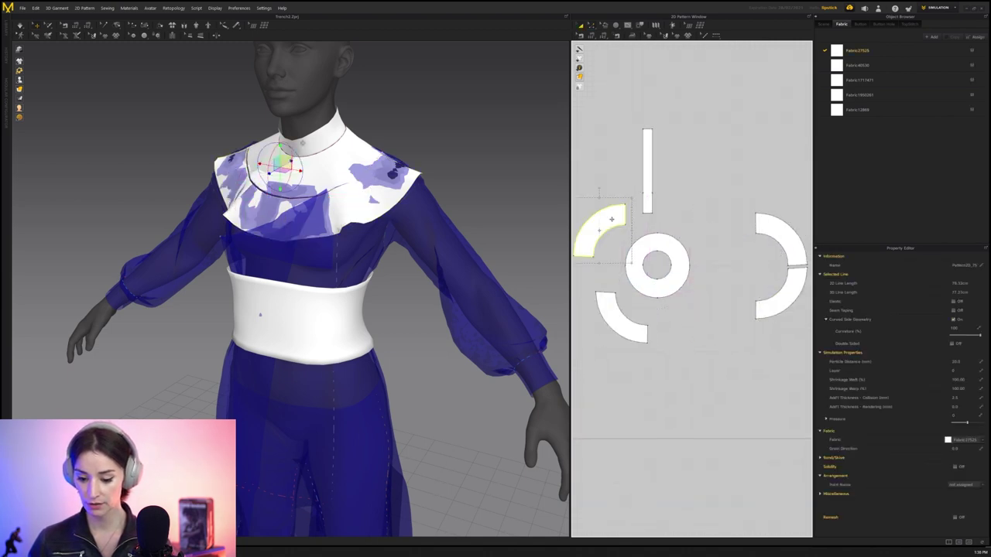
pyautogui.moveTo(779, 234); pyautogui.dragTo(702, 214)
pyautogui.moveTo(787, 308); pyautogui.dragTo(699, 329)
pyautogui.click(666, 348)
# Examine the lower-left quarter piece's placement on the avatar and its inner curved edge in the 2D pattern
pyautogui.moveTo(671, 332); pyautogui.dragTo(710, 328, button='middle')
pyautogui.scroll(3, 663, 343)
pyautogui.click(666, 312)
pyautogui.moveTo(255, 258); pyautogui.dragTo(256, 294, button='middle')
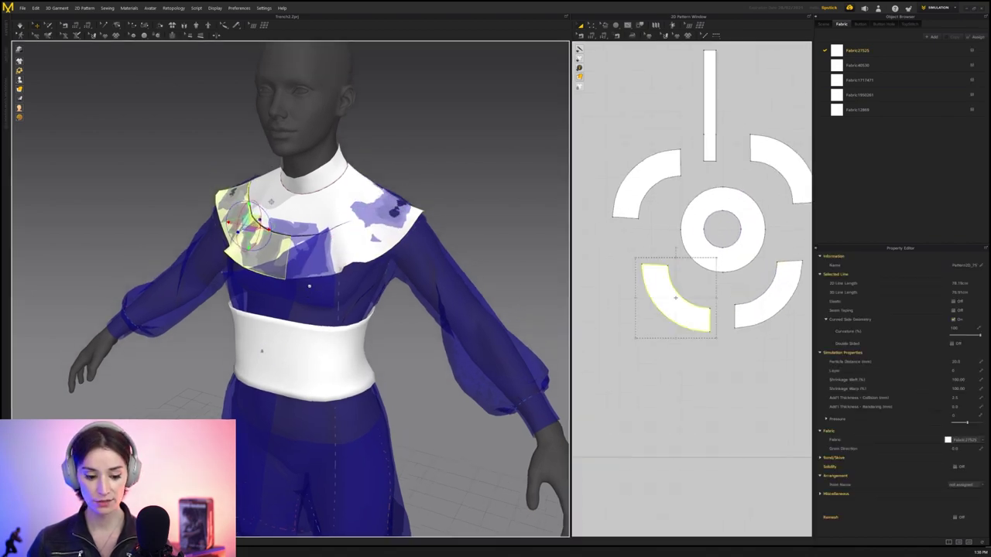
pyautogui.scroll(4, 256, 294)
pyautogui.moveTo(256, 294); pyautogui.dragTo(301, 288, button='right')
pyautogui.moveTo(759, 238); pyautogui.dragTo(744, 240, button='middle')
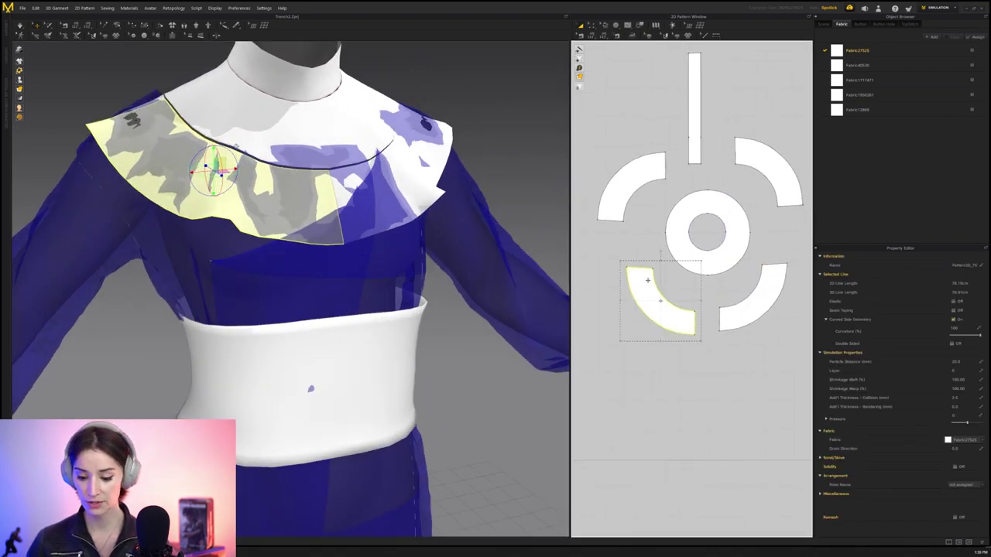
pyautogui.scroll(5, 657, 285)
pyautogui.moveTo(647, 290); pyautogui.dragTo(673, 293, button='middle')
pyautogui.scroll(-2, 671, 294)
pyautogui.press('z')
pyautogui.click(672, 295)
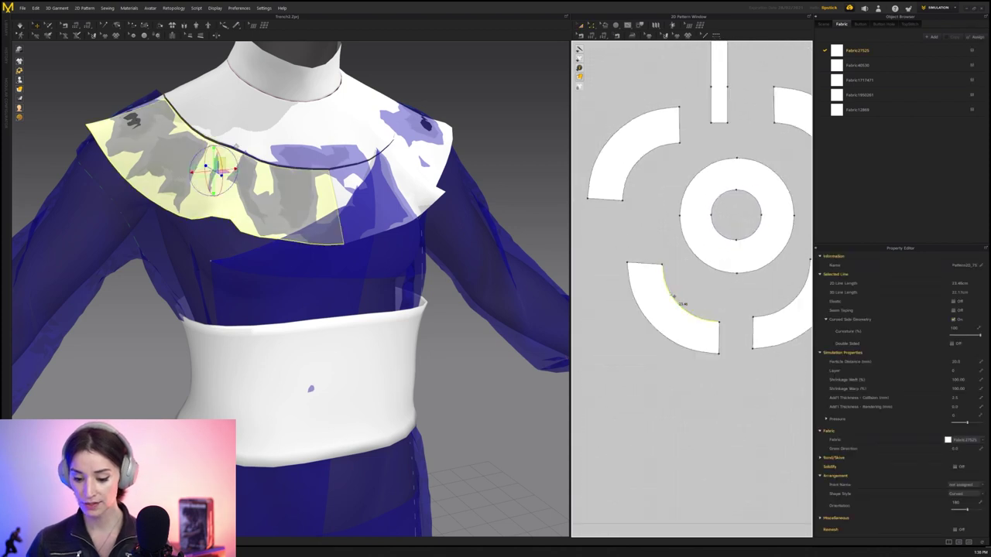
pyautogui.scroll(3, 673, 292)
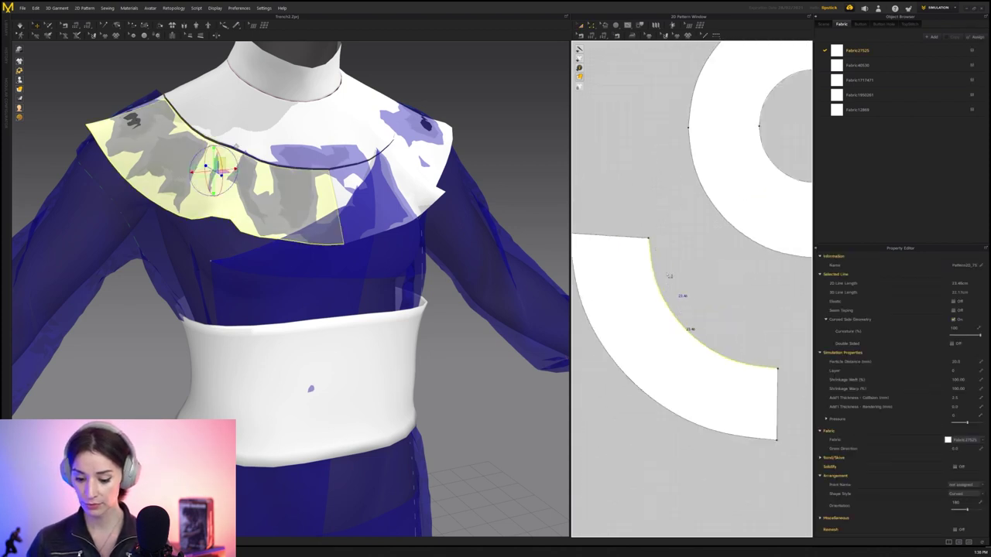
pyautogui.scroll(-3, 668, 276)
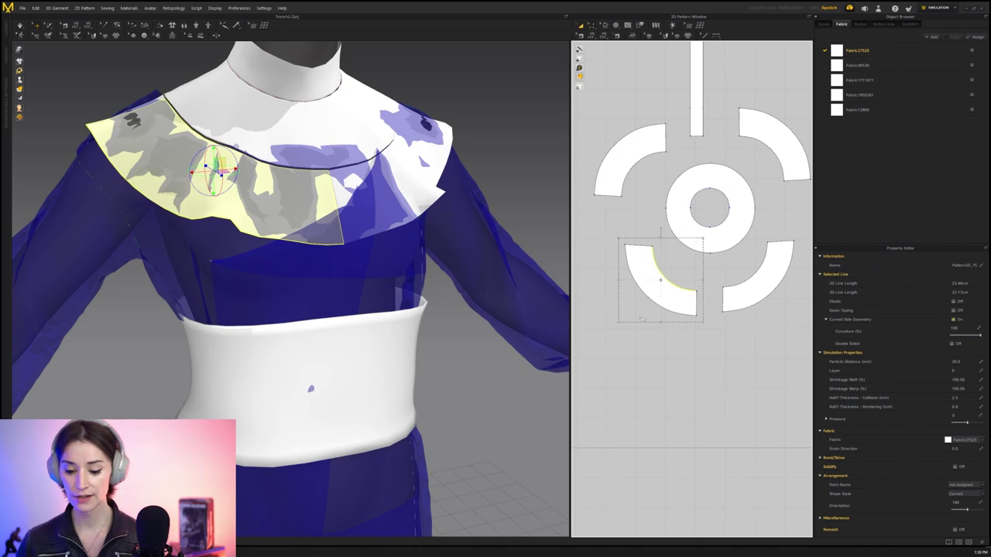
# Move the lower-left quarter piece farther away from the inner ring in 2D
pyautogui.click(642, 319)
pyautogui.click(656, 291)
pyautogui.moveTo(656, 292); pyautogui.dragTo(614, 334)
pyautogui.moveTo(614, 334); pyautogui.dragTo(678, 326, button='middle')
# Compare the ruffles in the reference photos with the lower-left quarter piece's inner curved edge
pyautogui.hotkey('alt', 'Tab')
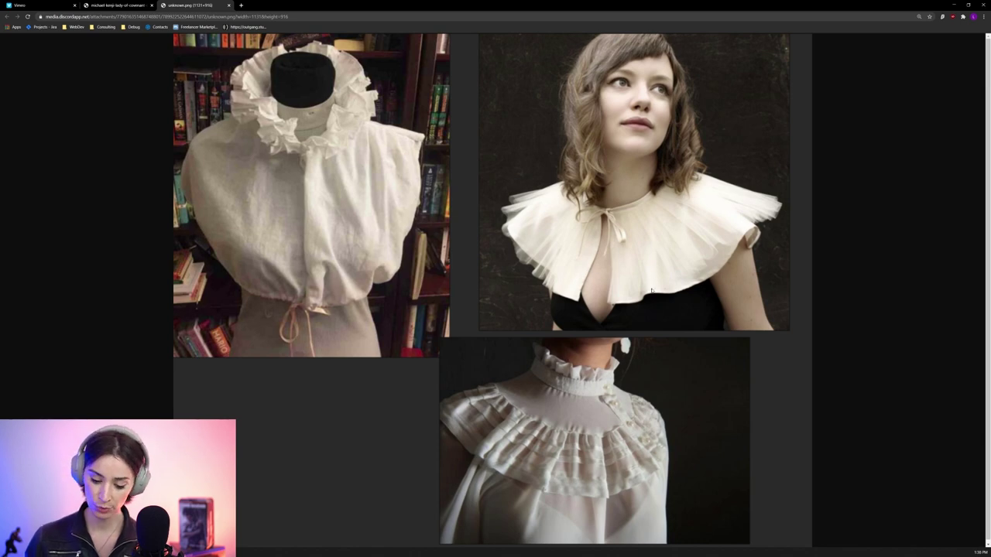
pyautogui.hotkey('alt', 'Tab')
pyautogui.moveTo(657, 321); pyautogui.dragTo(649, 320, button='middle')
pyautogui.press('z')
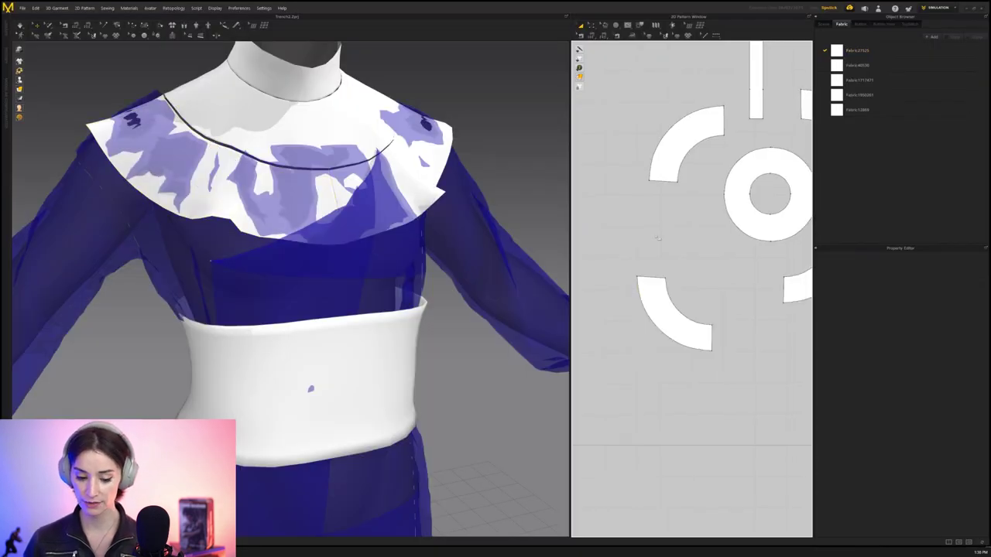
pyautogui.scroll(2, 661, 285)
pyautogui.click(684, 315)
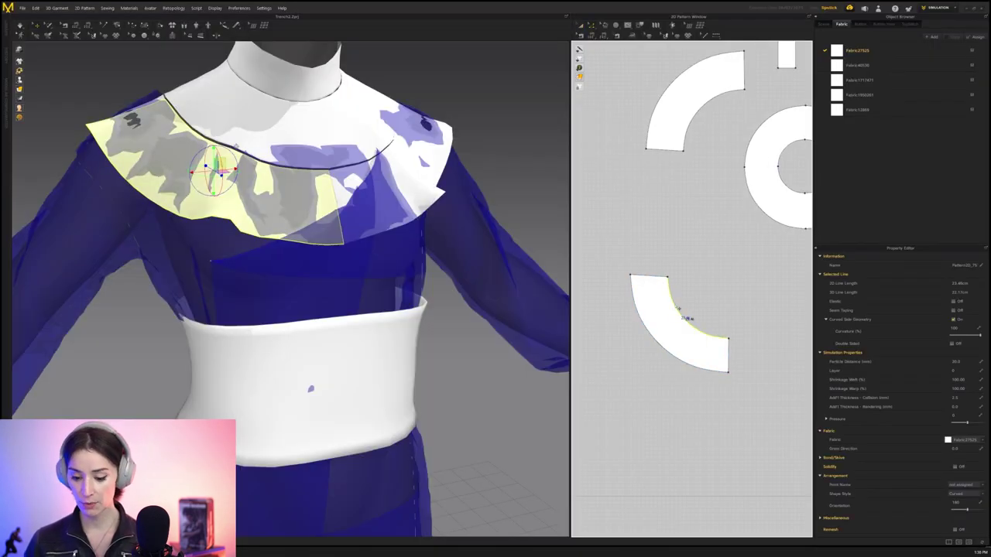
pyautogui.moveTo(673, 328); pyautogui.dragTo(658, 315, button='middle')
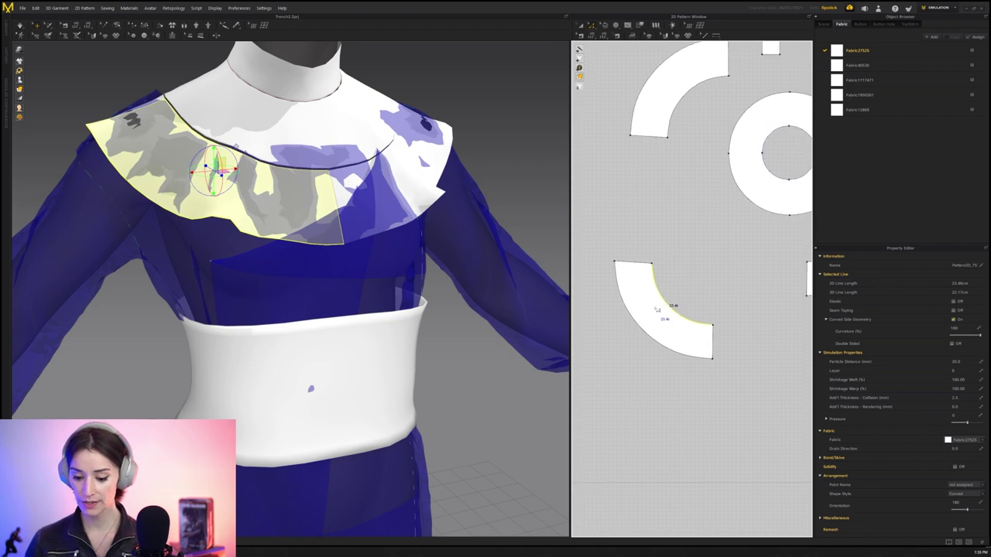
# Move the lower-left quarter piece down and rotate it about 45 degrees so it forms a level, upward-opening arc
pyautogui.press('a')
pyautogui.moveTo(641, 318); pyautogui.dragTo(645, 339)
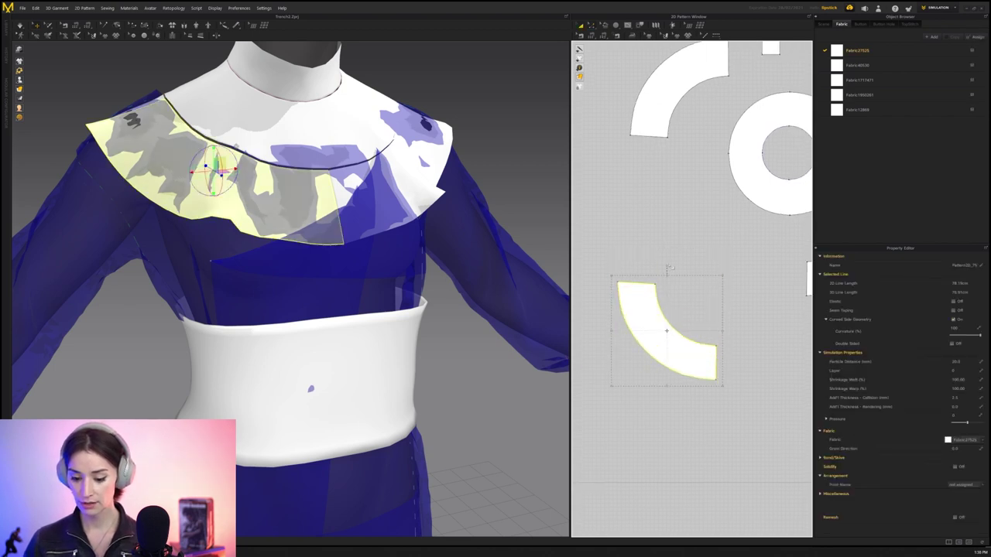
pyautogui.moveTo(653, 272); pyautogui.dragTo(621, 285)
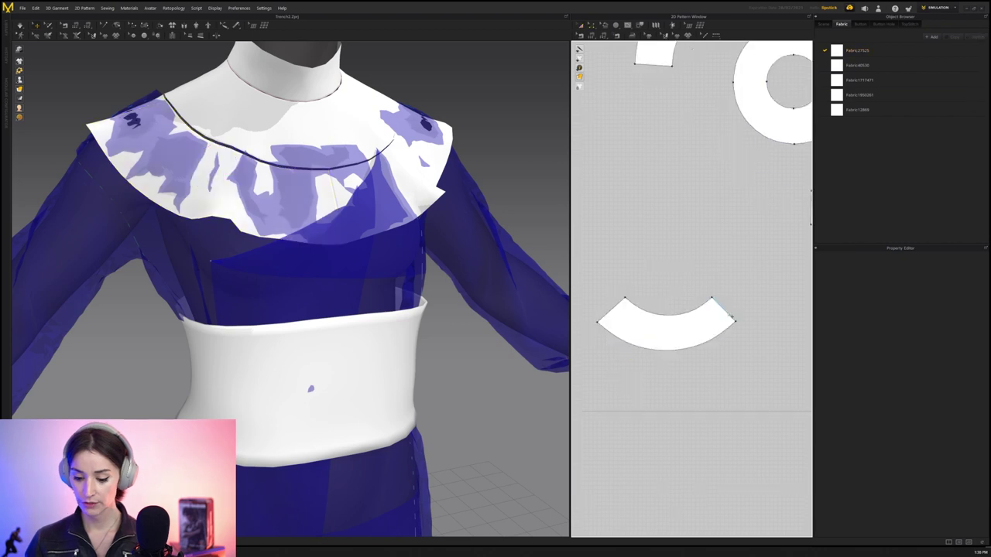
pyautogui.moveTo(762, 347); pyautogui.dragTo(762, 348)
# Try to reshape the arc piece by pulling its right short end edge outward, and undo the change
pyautogui.moveTo(722, 335); pyautogui.dragTo(688, 343, button='middle')
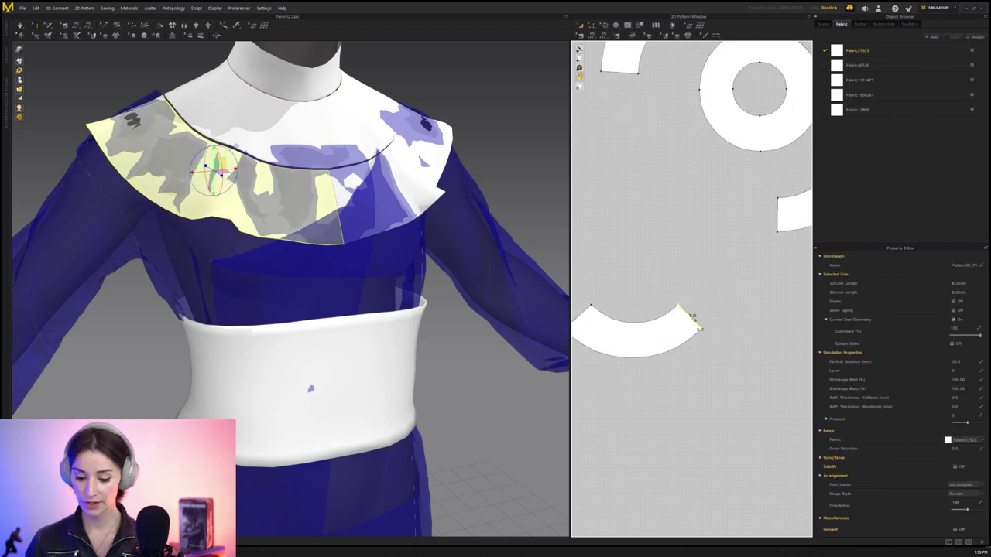
pyautogui.moveTo(692, 317); pyautogui.dragTo(689, 260)
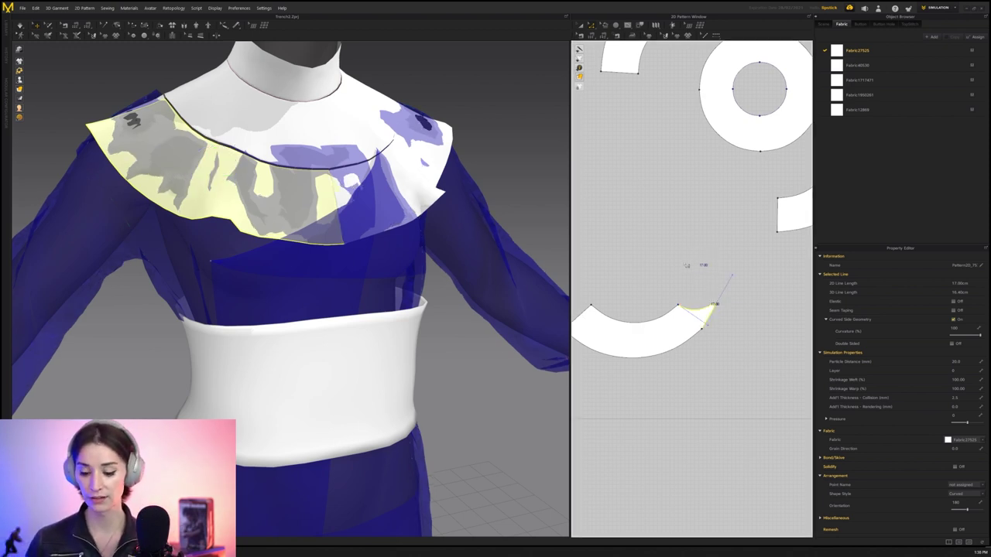
pyautogui.hotkey('ctrl', 'z')
pyautogui.moveTo(657, 286); pyautogui.dragTo(663, 283, button='middle')
pyautogui.click(671, 292)
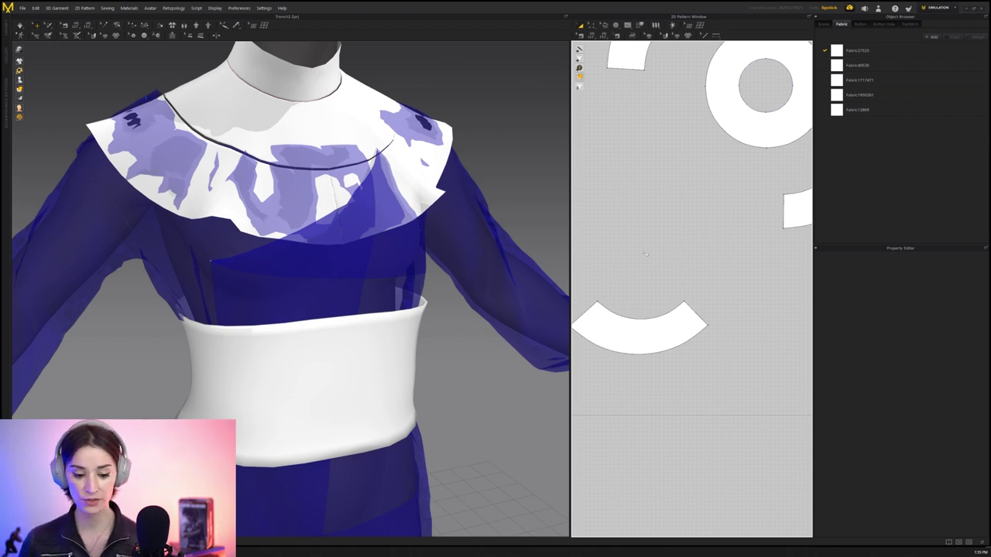
# Check the arc piece's right short end edge in the 2D pattern
pyautogui.click(696, 313)
pyautogui.scroll(-2, 729, 360)
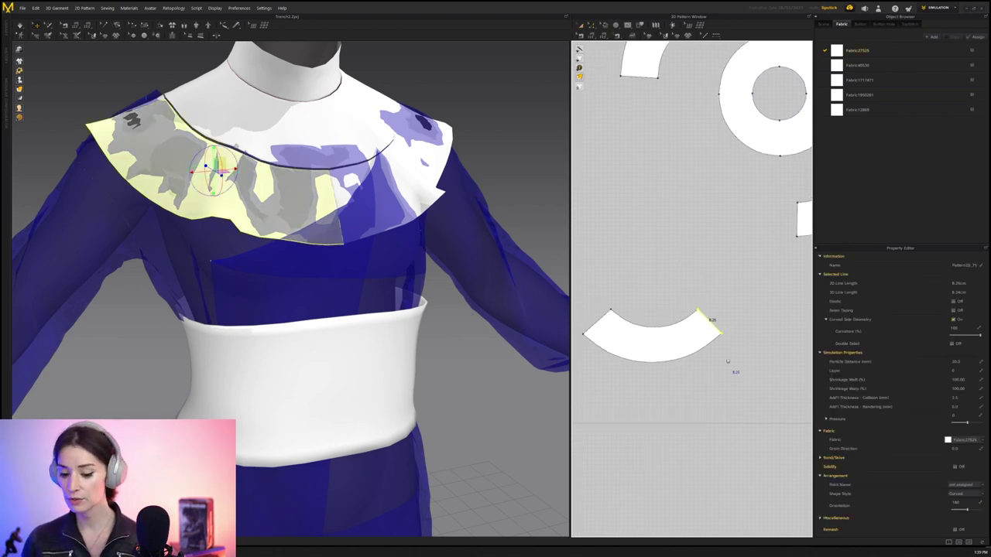
pyautogui.scroll(2, 728, 359)
pyautogui.click(736, 288)
pyautogui.scroll(-1, 701, 323)
pyautogui.press('a')
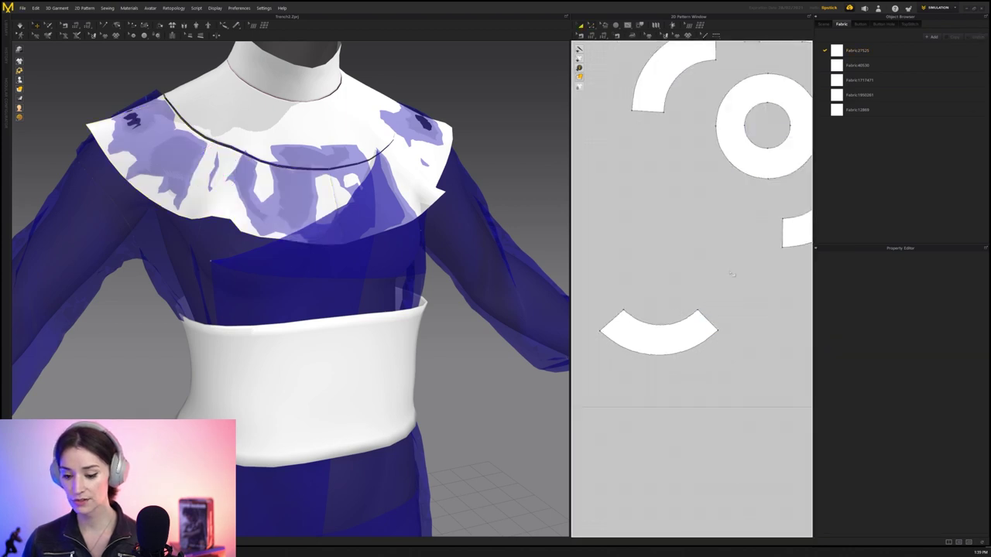
pyautogui.scroll(-2, 659, 320)
pyautogui.moveTo(628, 341); pyautogui.dragTo(663, 322, button='middle')
pyautogui.click(663, 321)
pyautogui.scroll(2, 664, 321)
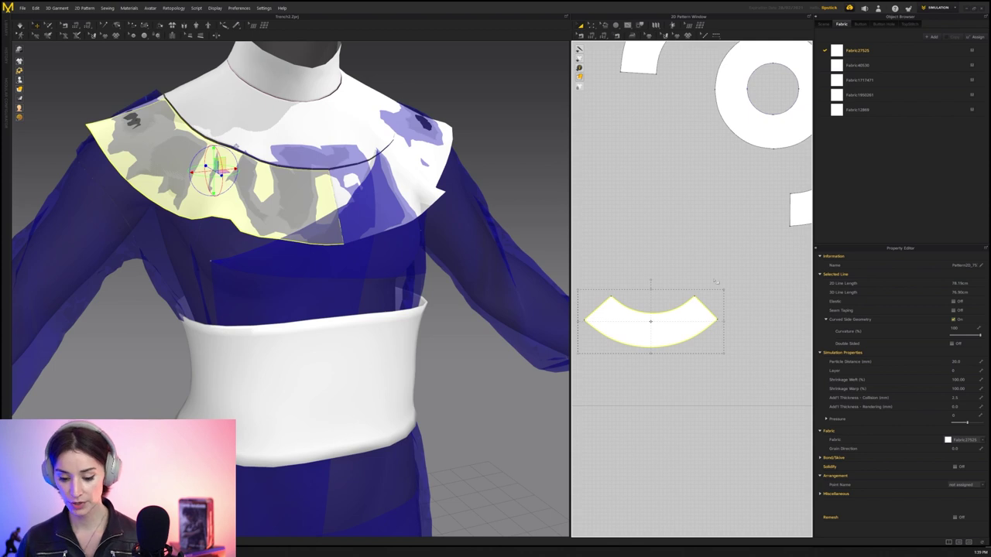
pyautogui.click(704, 269)
pyautogui.moveTo(674, 286); pyautogui.dragTo(639, 308, button='middle')
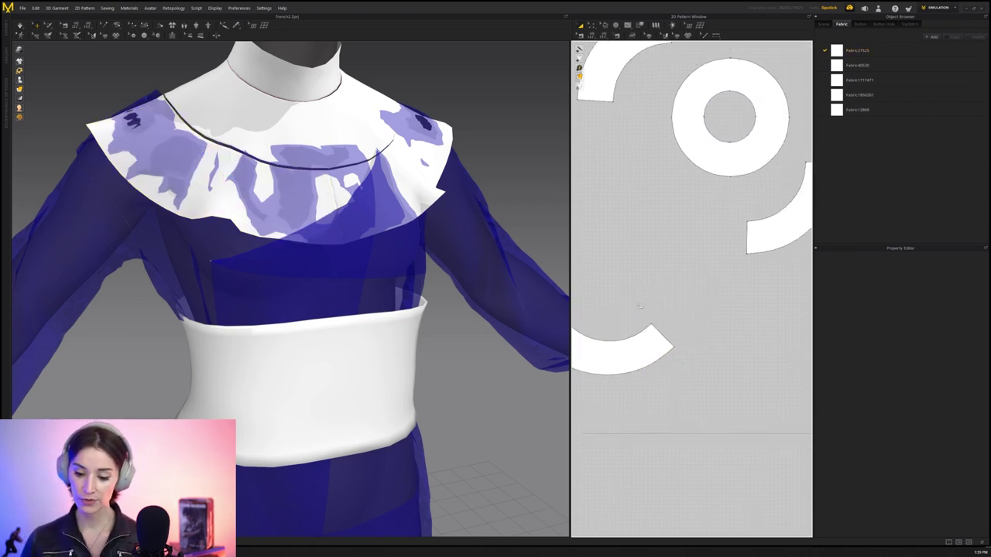
pyautogui.scroll(-2, 635, 309)
pyautogui.click(737, 258)
# Paste a copy of the arc piece and rotate it so its lower short end faces the original's right short end
pyautogui.click(618, 344)
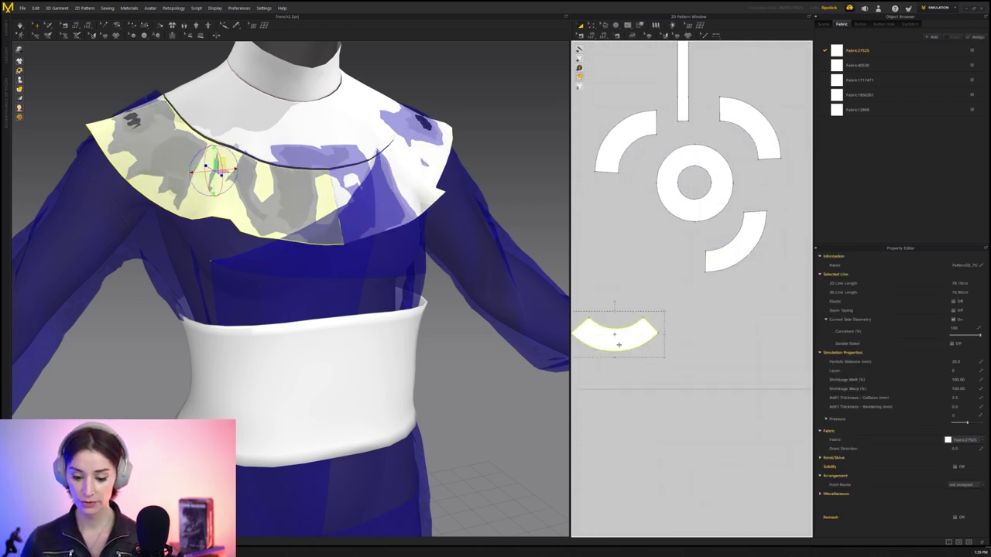
pyautogui.hotkey('ctrl', 'v')
pyautogui.click(701, 313)
pyautogui.moveTo(638, 373); pyautogui.dragTo(670, 376, button='middle')
pyautogui.moveTo(668, 285); pyautogui.dragTo(620, 296)
pyautogui.moveTo(721, 345); pyautogui.dragTo(685, 322)
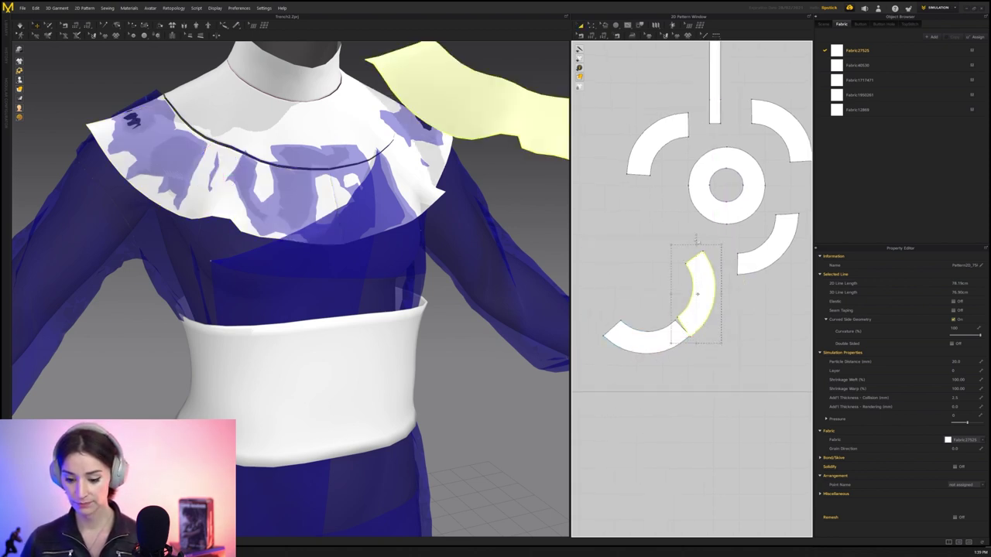
pyautogui.moveTo(694, 236); pyautogui.dragTo(681, 239)
pyautogui.scroll(3, 674, 359)
pyautogui.moveTo(725, 291); pyautogui.dragTo(715, 288)
# Delete the existing seams on the two adjoining arc pieces
pyautogui.press('b')
pyautogui.scroll(-3, 709, 362)
pyautogui.moveTo(604, 239); pyautogui.dragTo(730, 403)
pyautogui.press('Delete')
pyautogui.scroll(3, 719, 375)
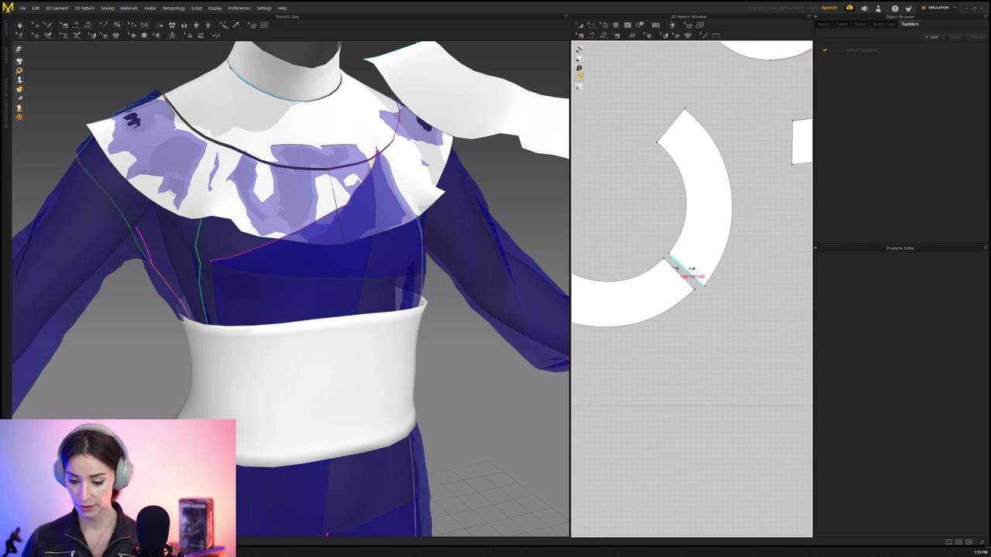
# Sew the facing short ends of the two arc pieces together and merge them into one piece
pyautogui.click(673, 267)
pyautogui.click(679, 264)
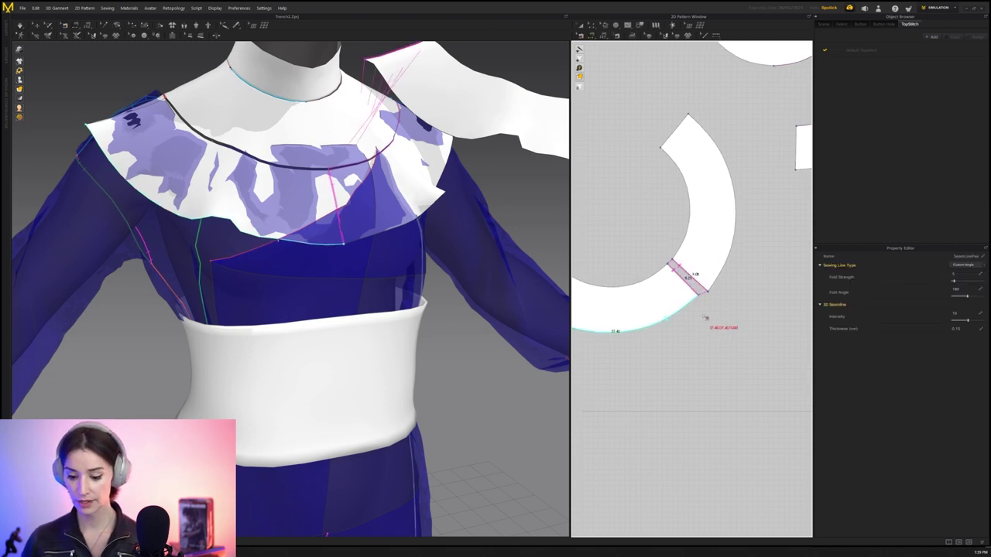
pyautogui.rightClick(679, 276)
pyautogui.click(694, 306)
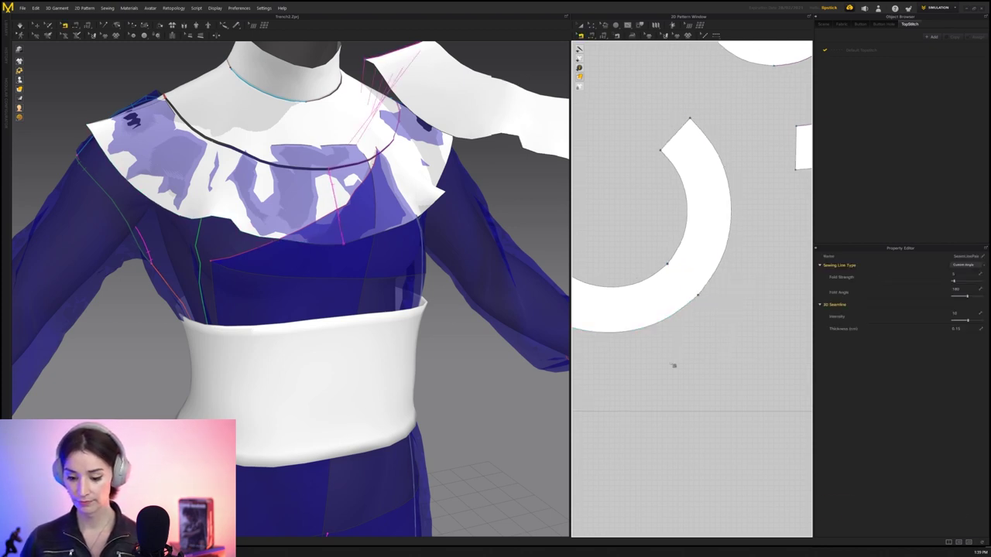
# Delete the two leftover points on the merged arc's inner and outer curves where the pieces joined
pyautogui.scroll(-2, 714, 383)
pyautogui.scroll(3, 718, 372)
pyautogui.press('z')
pyautogui.moveTo(681, 288); pyautogui.dragTo(741, 373)
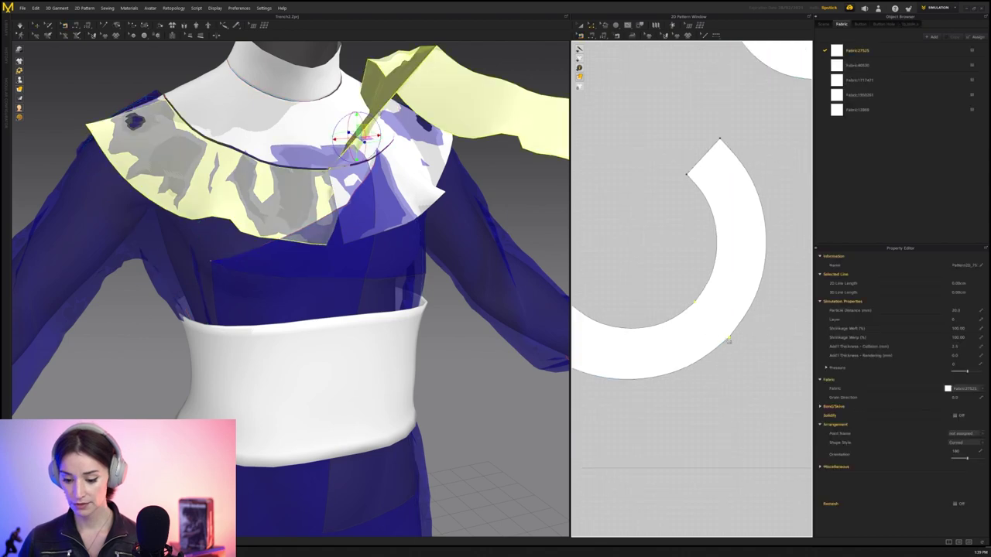
pyautogui.press('Delete')
pyautogui.scroll(-3, 705, 390)
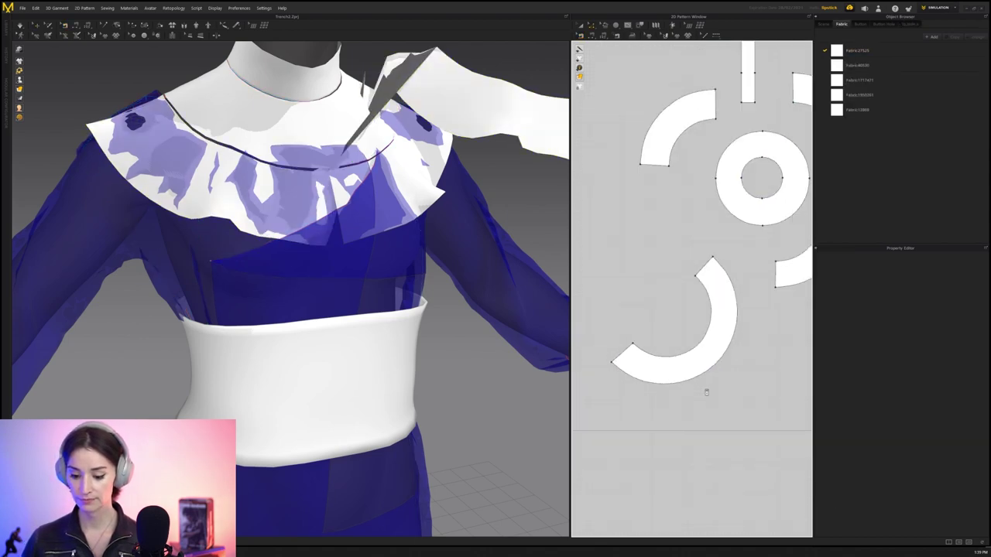
# Move the merged arc piece aside and rotate it so its open ends sit level and face upward
pyautogui.moveTo(705, 391); pyautogui.dragTo(721, 388, button='middle')
pyautogui.moveTo(681, 368); pyautogui.dragTo(628, 393)
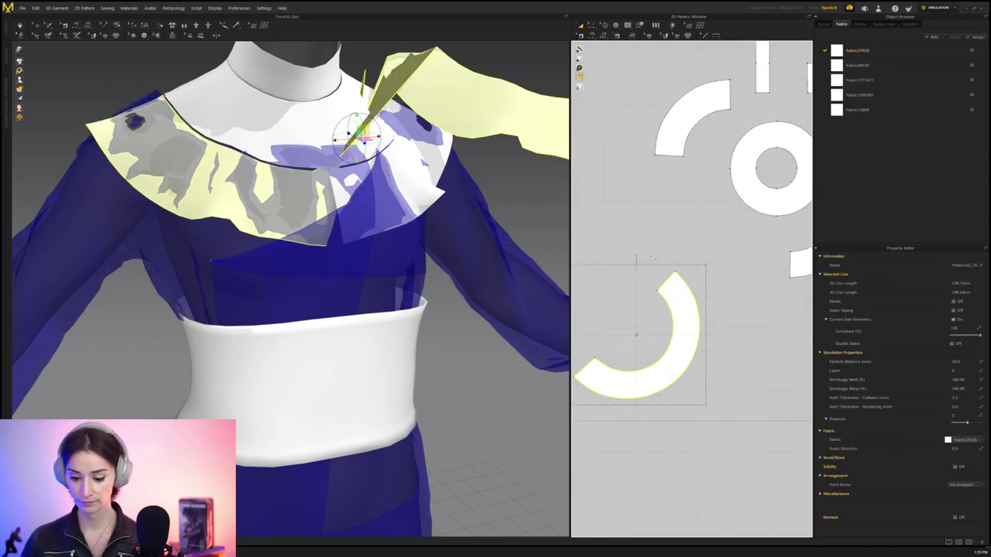
pyautogui.moveTo(634, 256); pyautogui.dragTo(685, 277)
pyautogui.click(681, 275)
pyautogui.scroll(-3, 678, 275)
pyautogui.moveTo(679, 274); pyautogui.dragTo(643, 293, button='middle')
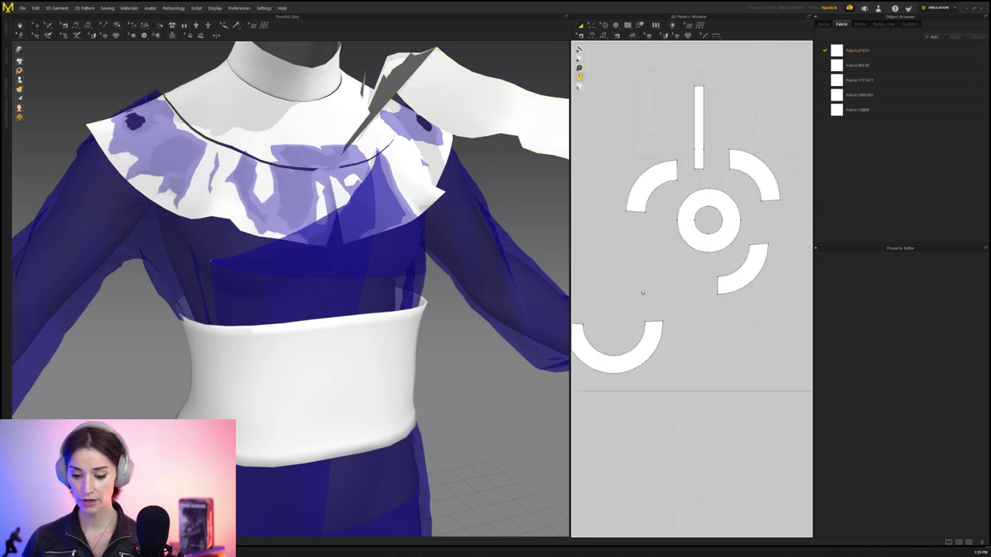
# Delete the three remaining quarter pieces around the circular collar
pyautogui.click(637, 193)
pyautogui.keyDown('shift'); pyautogui.click(763, 174); pyautogui.keyUp('shift')
pyautogui.keyDown('shift'); pyautogui.click(753, 274); pyautogui.keyUp('shift')
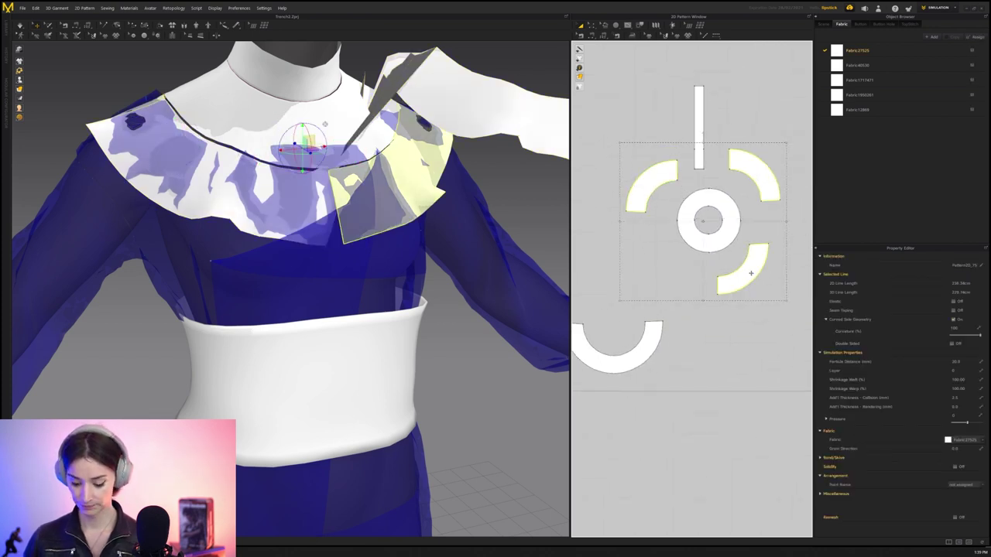
pyautogui.press('Delete')
# Copy the half-ring piece and paste three copies in an evenly spaced row to its right
pyautogui.click(643, 343)
pyautogui.scroll(-1, 647, 343)
pyautogui.moveTo(675, 331); pyautogui.dragTo(712, 326, button='middle')
pyautogui.scroll(-2, 628, 336)
pyautogui.moveTo(406, 244); pyautogui.dragTo(402, 300, button='middle')
pyautogui.moveTo(669, 335); pyautogui.dragTo(655, 339, button='middle')
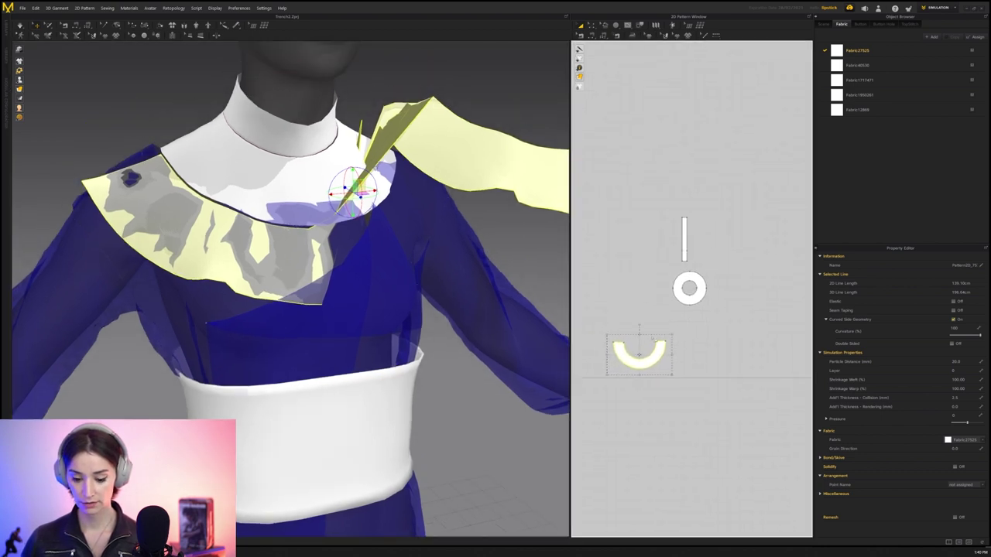
pyautogui.hotkey('ctrl', 'c')
pyautogui.hotkey('ctrl', 'v')
pyautogui.click(702, 355)
pyautogui.moveTo(760, 353); pyautogui.dragTo(698, 348, button='middle')
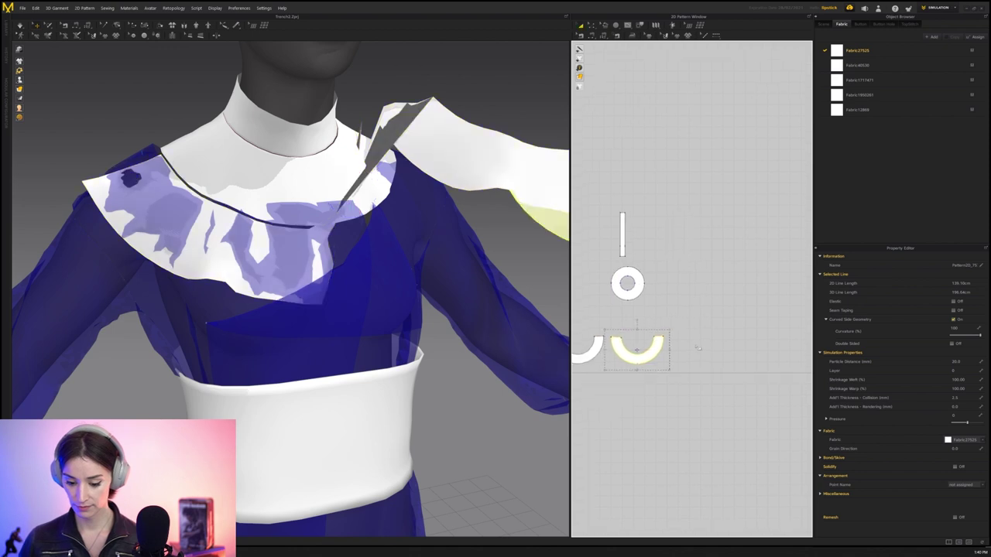
pyautogui.hotkey('ctrl', 'v')
pyautogui.click(698, 352)
pyautogui.hotkey('ctrl', 'v')
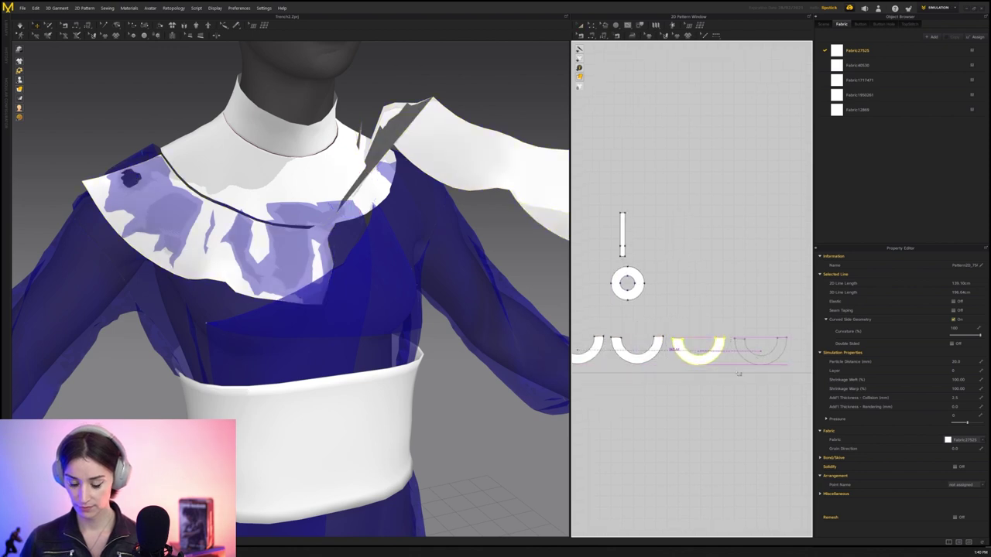
pyautogui.click(738, 373)
# Link the four half-ring pieces for editing as instance patterns
pyautogui.scroll(-4, 715, 380)
pyautogui.moveTo(762, 347); pyautogui.dragTo(624, 380)
pyautogui.scroll(3, 649, 371)
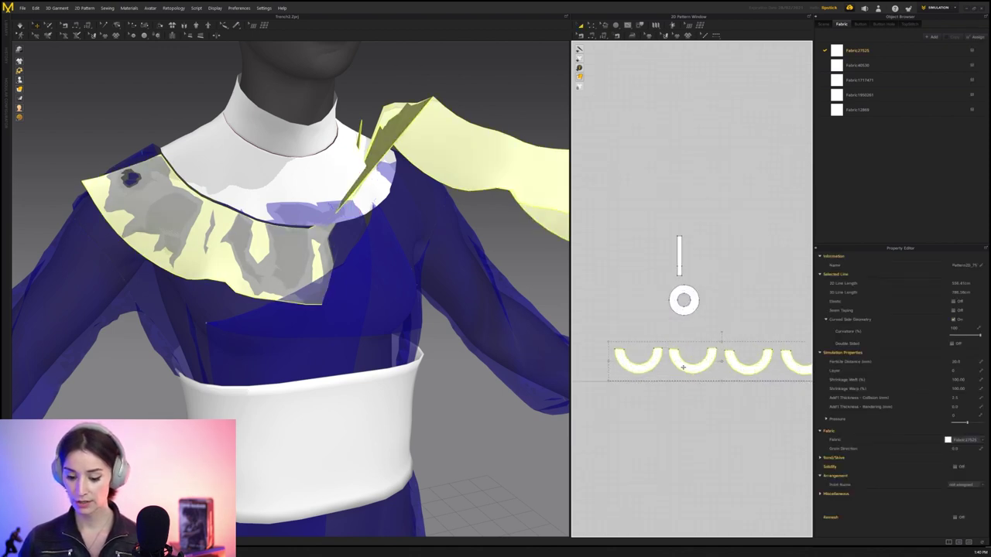
pyautogui.rightClick(682, 367)
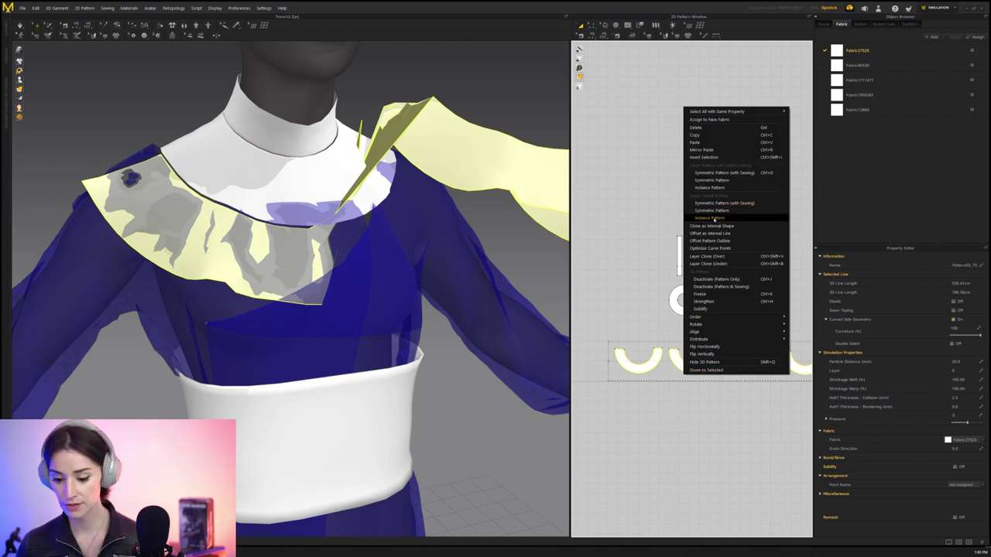
pyautogui.click(714, 219)
# Sew the inner curves of the first two half-rings to the circular collar's lower-left and lower-right outer quarters
pyautogui.scroll(5, 625, 335)
pyautogui.moveTo(625, 334); pyautogui.dragTo(623, 311, button='middle')
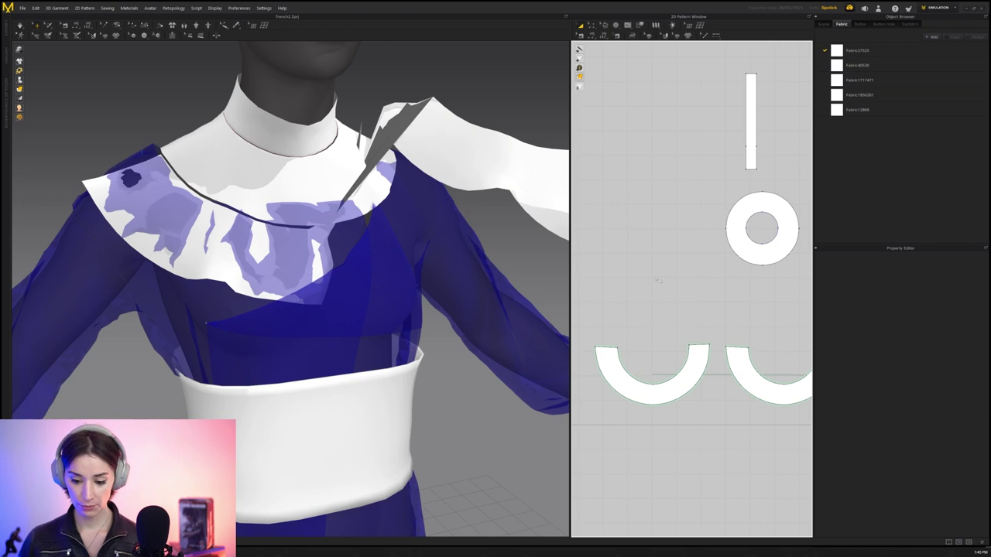
pyautogui.press('n')
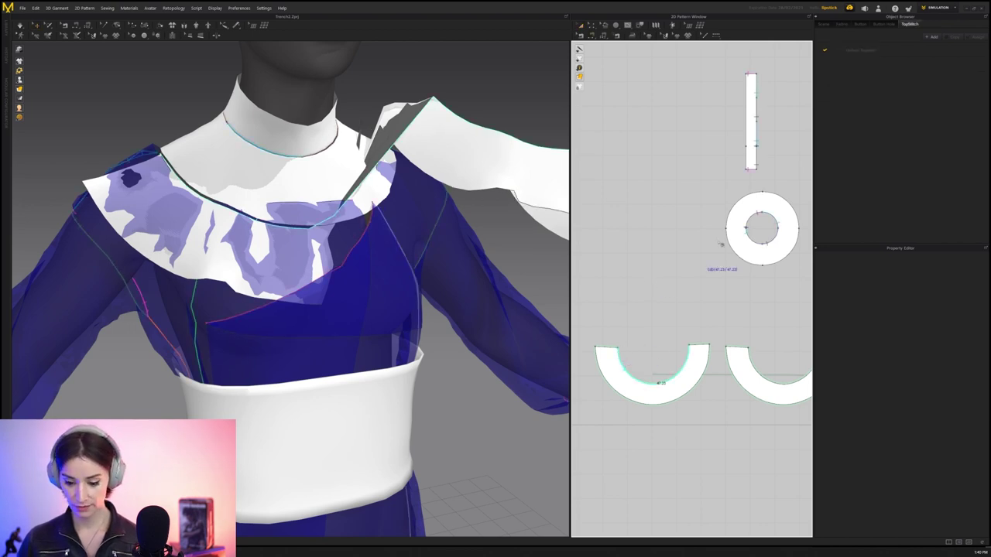
pyautogui.click(730, 244)
pyautogui.moveTo(651, 254); pyautogui.dragTo(563, 265, button='middle')
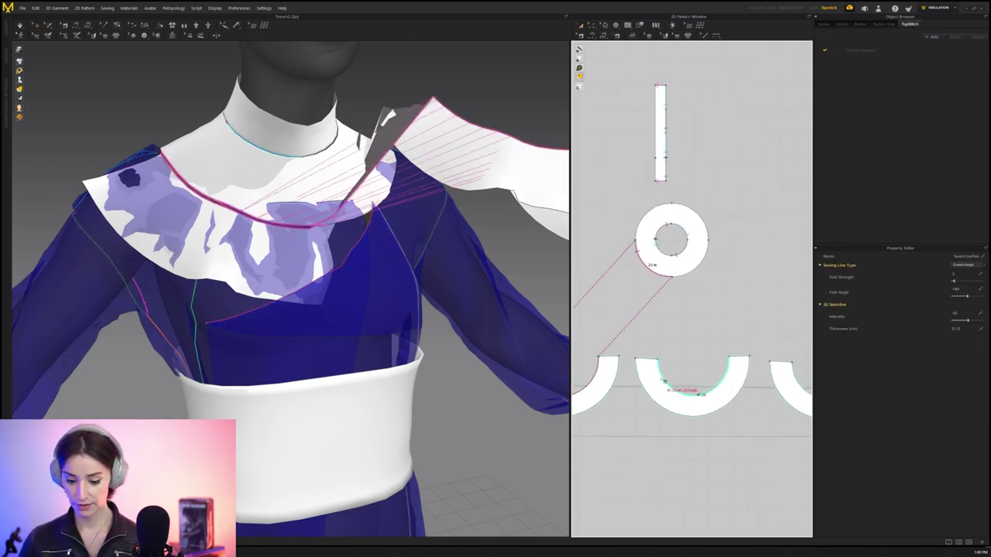
pyautogui.click(664, 381)
pyautogui.click(702, 269)
# Sew the inner curves of the third and fourth half-rings to the circular collar's upper-right and upper-left outer quarters
pyautogui.moveTo(703, 299); pyautogui.dragTo(618, 298, button='middle')
pyautogui.click(714, 376)
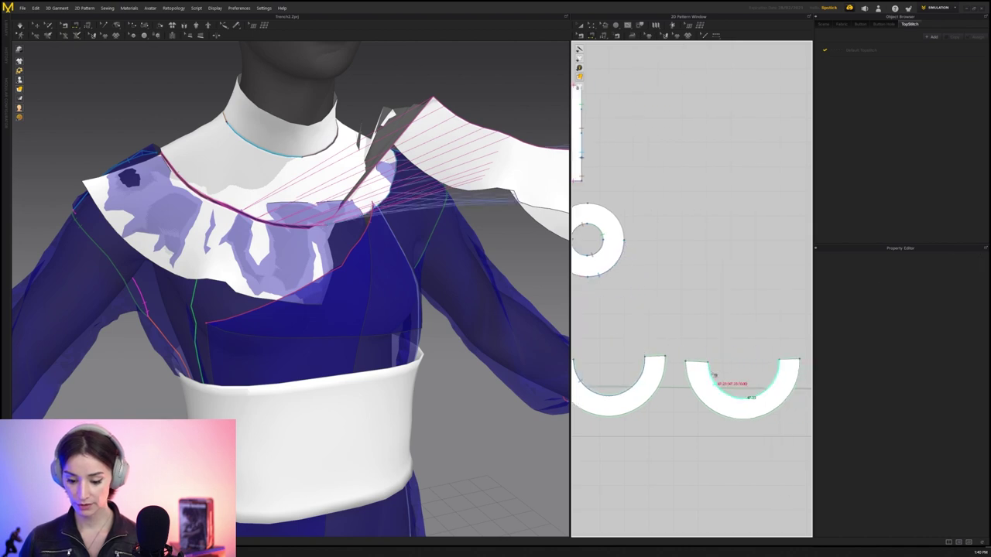
pyautogui.click(621, 229)
pyautogui.scroll(-3, 642, 257)
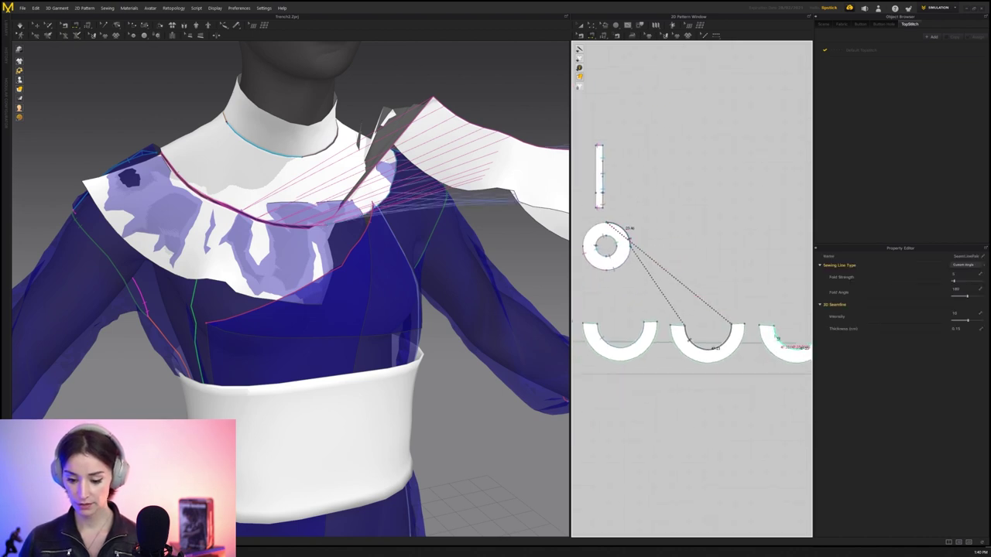
pyautogui.click(778, 338)
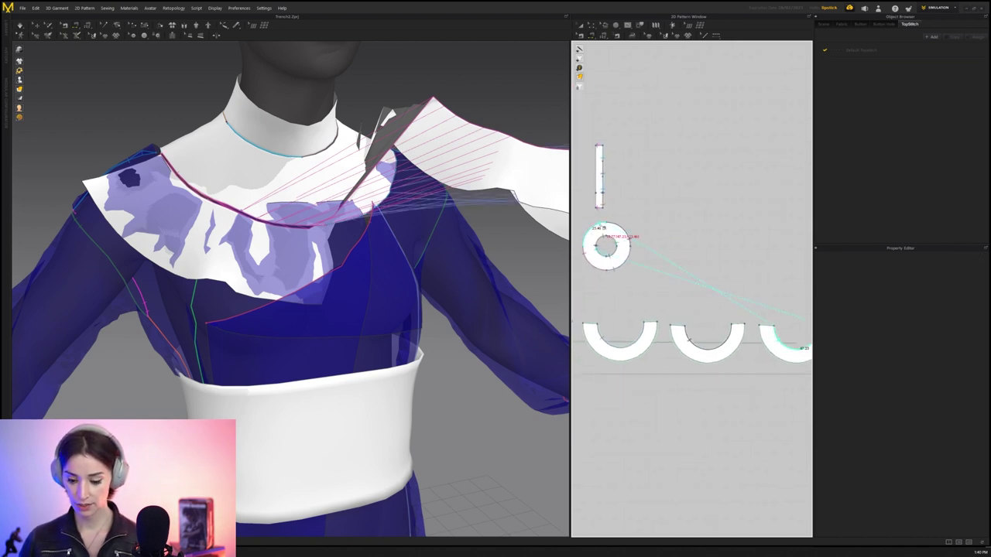
pyautogui.click(602, 227)
pyautogui.click(590, 263)
# Sew the facing short ends between the first and second half-rings and between the second and third
pyautogui.moveTo(637, 307); pyautogui.dragTo(699, 312, button='middle')
pyautogui.scroll(-2, 707, 299)
pyautogui.scroll(4, 708, 298)
pyautogui.click(638, 326)
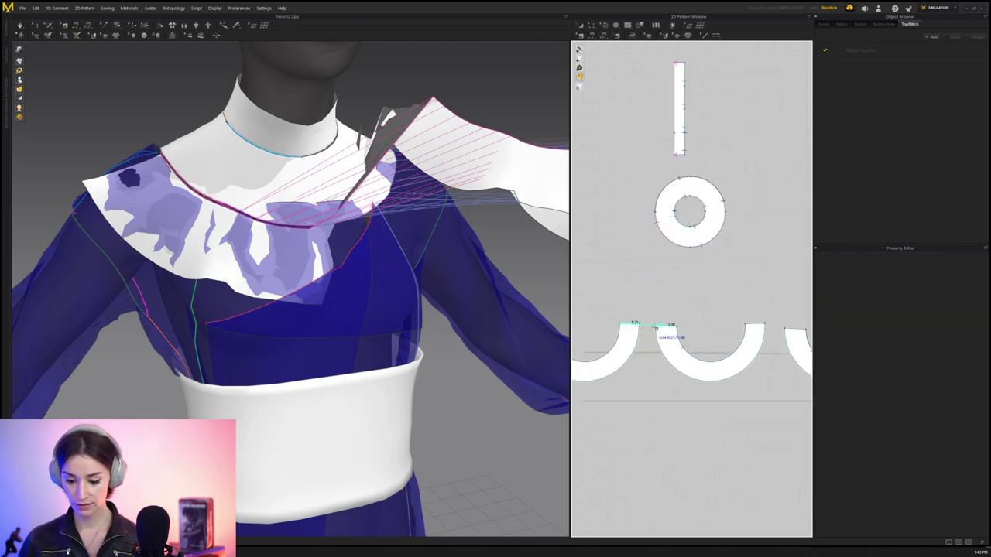
pyautogui.click(662, 325)
pyautogui.click(793, 332)
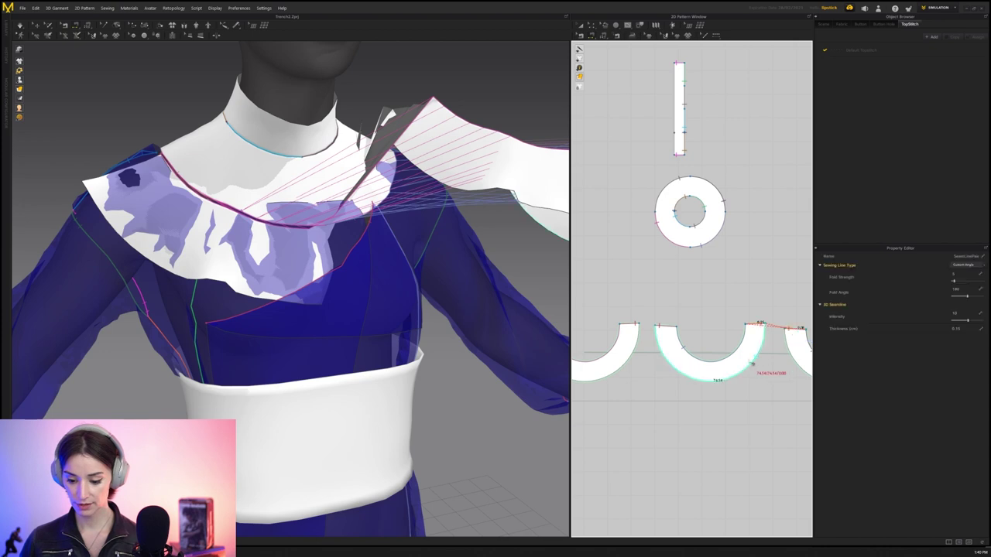
# Sew the third half-ring's end to the fourth, and close the loop by sewing the first half-ring's free end to the fourth's
pyautogui.moveTo(765, 345); pyautogui.dragTo(641, 343, button='middle')
pyautogui.click(640, 324)
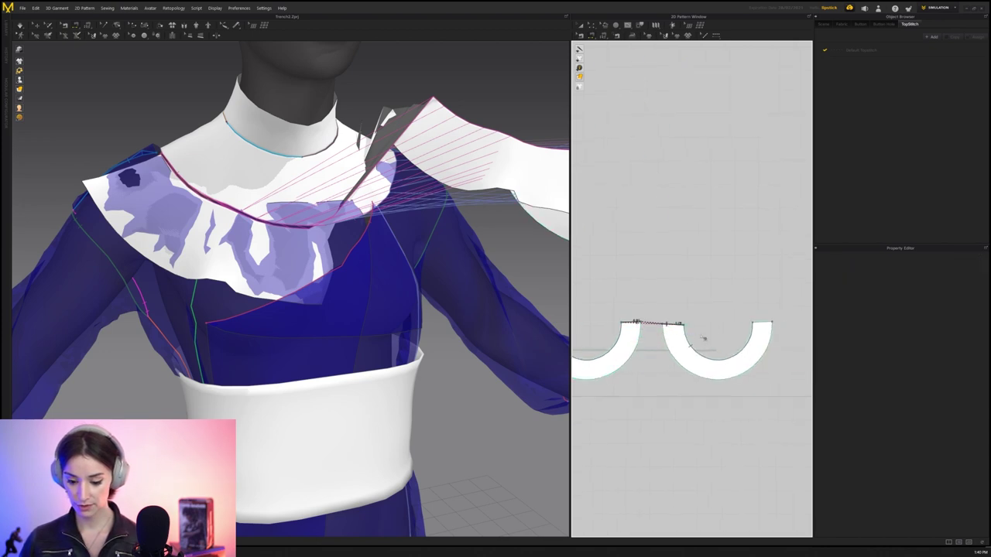
pyautogui.click(681, 325)
pyautogui.scroll(-5, 729, 336)
pyautogui.moveTo(739, 330)
pyautogui.mouseDown(button='middle')
pyautogui.moveTo(801, 318)
pyautogui.moveTo(727, 332)
pyautogui.mouseUp(button='middle')
pyautogui.click(603, 321)
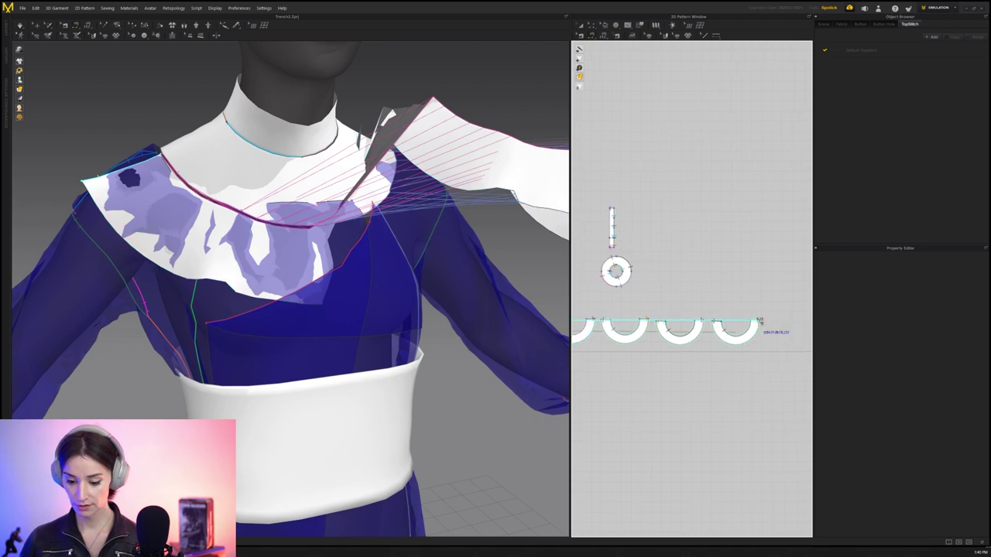
pyautogui.click(760, 321)
# Freeze the collar band and circular collar, and simulate the sewn half-rings into ruffles around the collar
pyautogui.moveTo(694, 363); pyautogui.dragTo(743, 357, button='middle')
pyautogui.press('a')
pyautogui.moveTo(366, 290); pyautogui.dragTo(378, 338, button='middle')
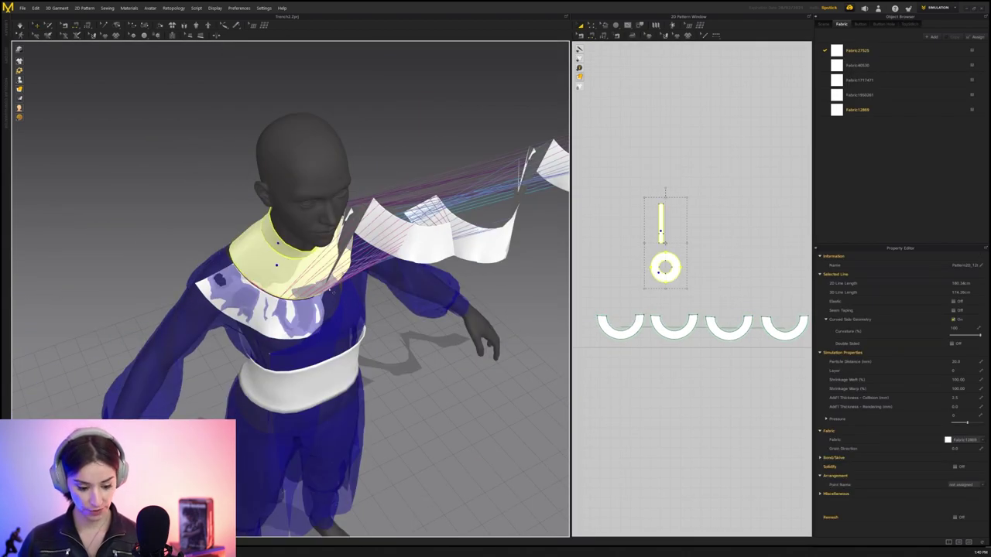
pyautogui.hotkey('ctrl', 'k')
pyautogui.moveTo(333, 292); pyautogui.dragTo(295, 289, button='right')
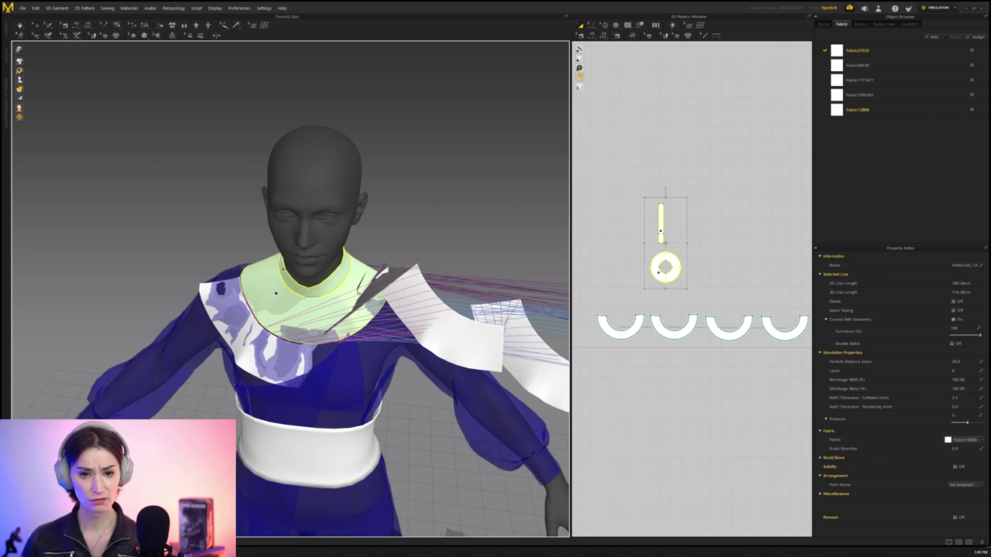
pyautogui.press('space')
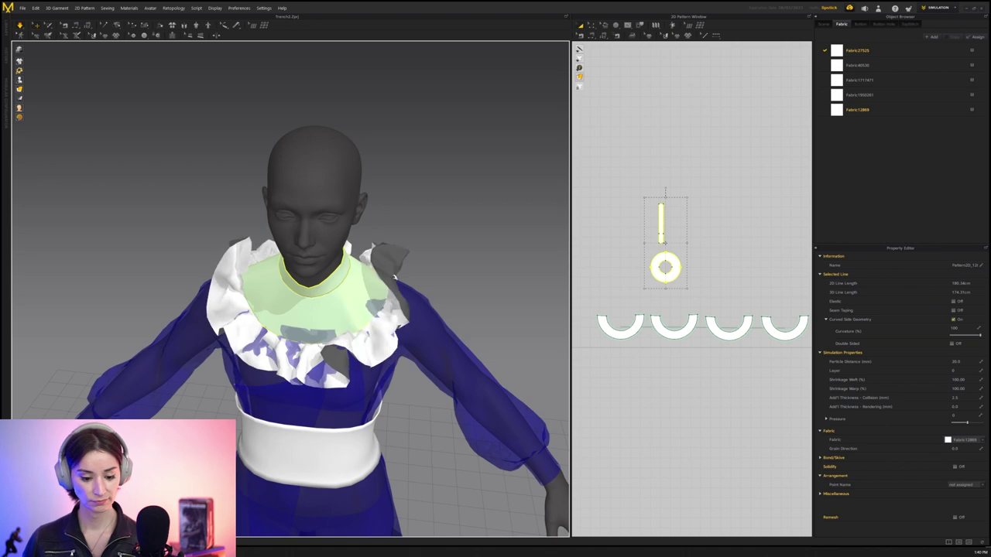
# Pull the ruffles outward and down over both shoulders while the simulation runs
pyautogui.moveTo(395, 277); pyautogui.dragTo(509, 280)
pyautogui.moveTo(332, 310); pyautogui.dragTo(495, 302, button='right')
pyautogui.moveTo(393, 249); pyautogui.dragTo(371, 240)
pyautogui.moveTo(372, 256); pyautogui.dragTo(341, 248, button='right')
pyautogui.moveTo(328, 230); pyautogui.dragTo(347, 317)
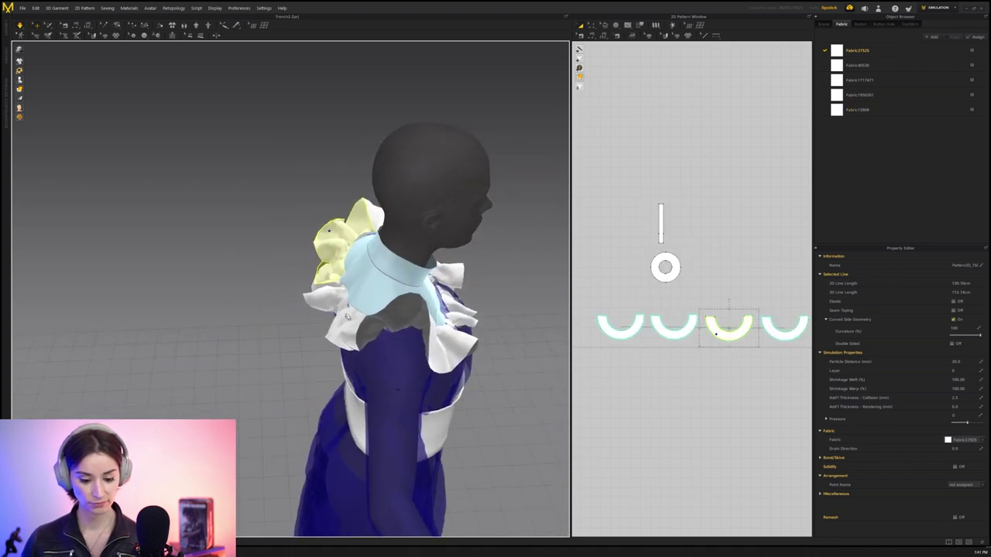
pyautogui.moveTo(348, 316); pyautogui.dragTo(197, 290, button='right')
pyautogui.moveTo(191, 263); pyautogui.dragTo(131, 286)
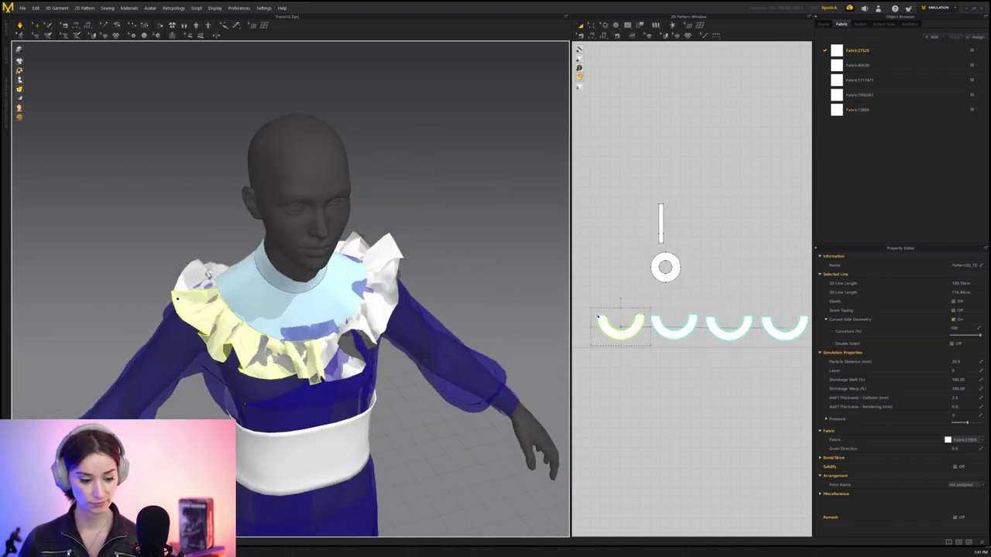
pyautogui.moveTo(207, 275); pyautogui.dragTo(175, 267)
# Pull the back ruffles outward and down over the shoulder blades while the simulation runs
pyautogui.moveTo(175, 267); pyautogui.dragTo(340, 310, button='right')
pyautogui.moveTo(246, 325); pyautogui.dragTo(166, 385)
pyautogui.moveTo(314, 341); pyautogui.dragTo(349, 370)
pyautogui.moveTo(288, 324); pyautogui.dragTo(186, 423)
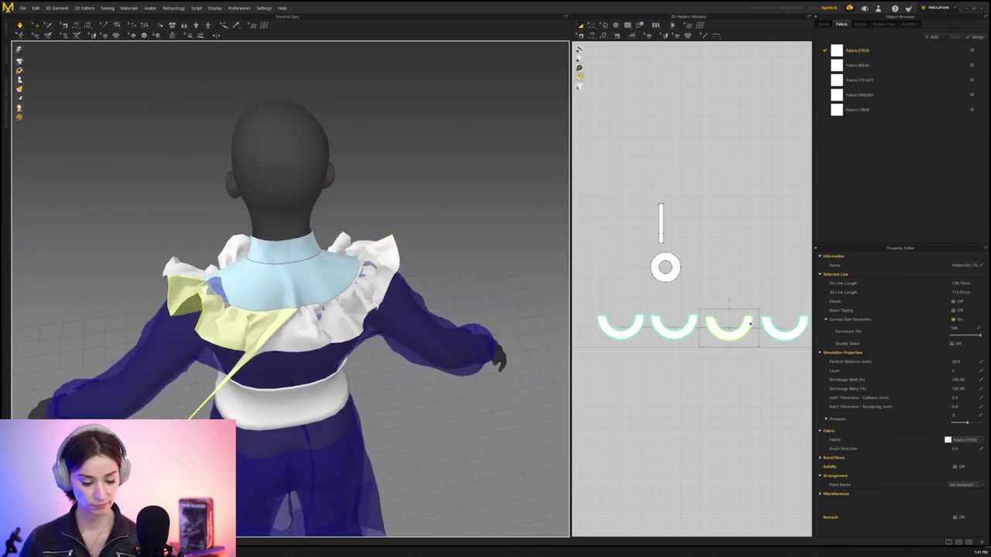
pyautogui.moveTo(267, 365); pyautogui.dragTo(314, 369, button='right')
pyautogui.scroll(3, 315, 365)
pyautogui.moveTo(218, 332); pyautogui.dragTo(267, 441)
# Pull the ruffles outward over the avatar's left shoulder and the left side of the chest
pyautogui.moveTo(260, 314); pyautogui.dragTo(449, 349, button='right')
pyautogui.moveTo(323, 371); pyautogui.dragTo(431, 339, button='middle')
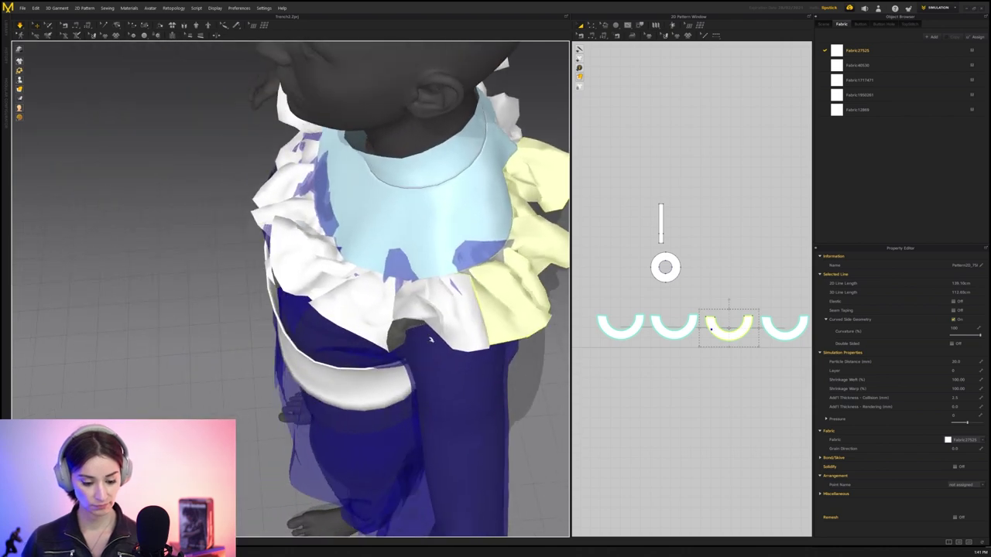
pyautogui.moveTo(433, 331); pyautogui.dragTo(373, 391)
pyautogui.moveTo(309, 332); pyautogui.dragTo(340, 390, button='right')
pyautogui.moveTo(340, 391); pyautogui.dragTo(392, 298, button='middle')
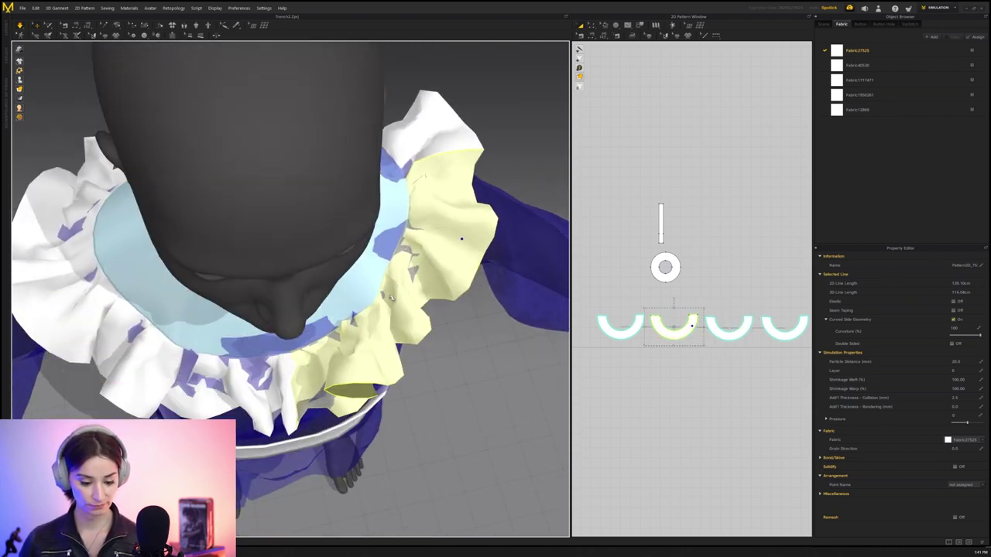
pyautogui.moveTo(392, 298); pyautogui.dragTo(375, 358, button='right')
pyautogui.moveTo(352, 347); pyautogui.dragTo(368, 336)
pyautogui.click(364, 334)
# Pull the ruffles free across the right side of the chest and over the avatar's right shoulder
pyautogui.moveTo(363, 348); pyautogui.dragTo(379, 370, button='right')
pyautogui.moveTo(377, 365); pyautogui.dragTo(340, 399)
pyautogui.moveTo(341, 399); pyautogui.dragTo(409, 364, button='right')
pyautogui.click(407, 354)
pyautogui.moveTo(380, 335); pyautogui.dragTo(352, 356)
pyautogui.moveTo(277, 262); pyautogui.dragTo(212, 229)
# Set the particle distance to 10 mm for the collar band, circular collar and all four half-rings
pyautogui.click(689, 242)
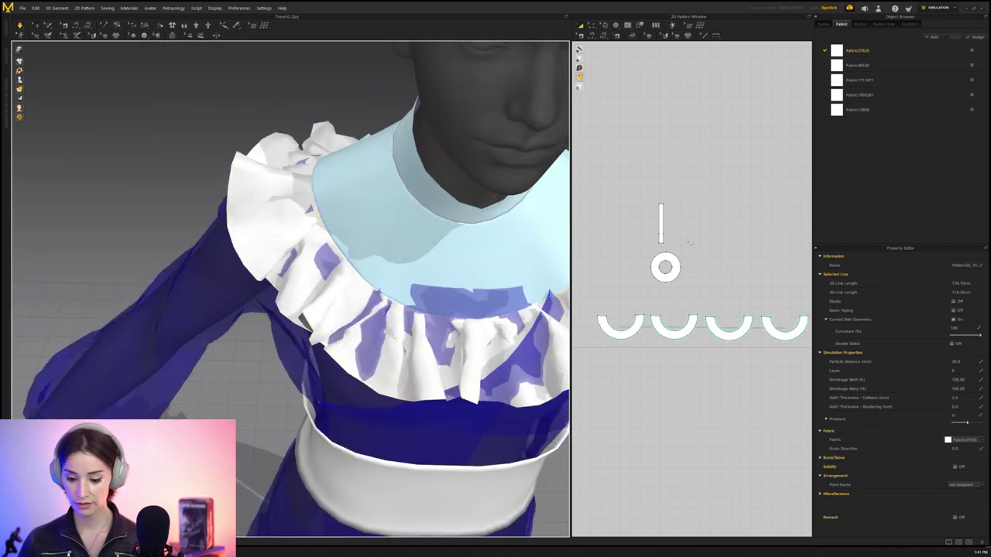
pyautogui.scroll(-5, 652, 309)
pyautogui.moveTo(763, 347); pyautogui.dragTo(763, 347)
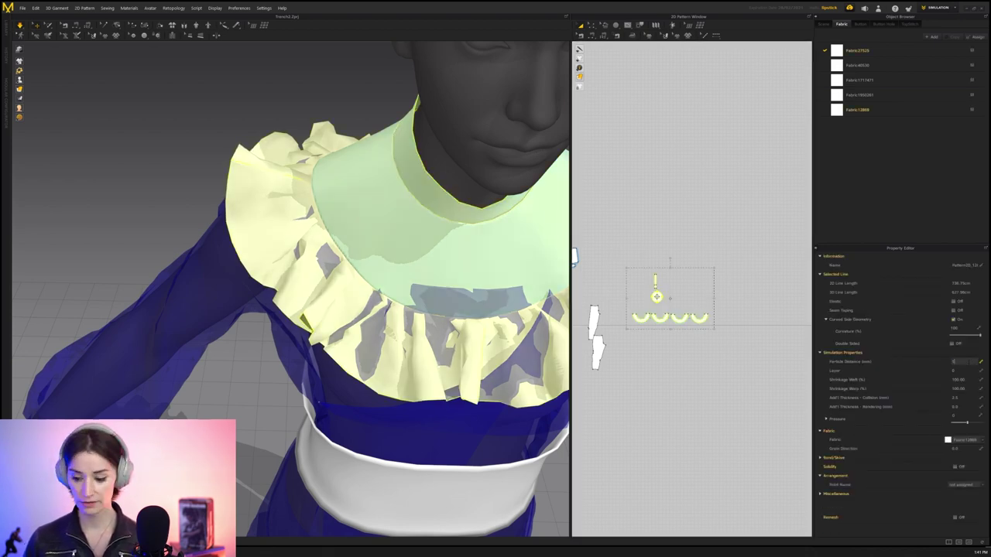
pyautogui.press('Return')
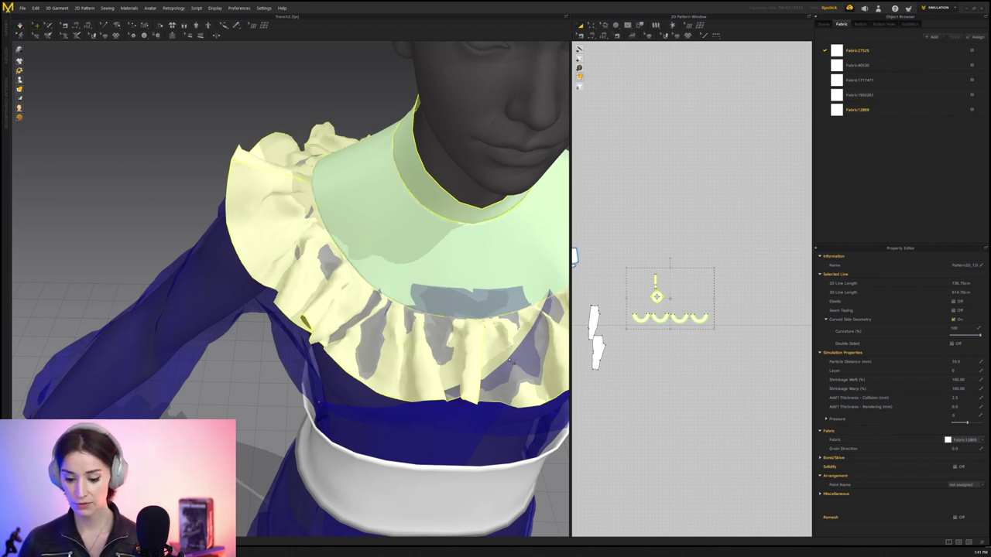
pyautogui.moveTo(666, 334); pyautogui.dragTo(660, 334, button='middle')
pyautogui.scroll(2, 665, 332)
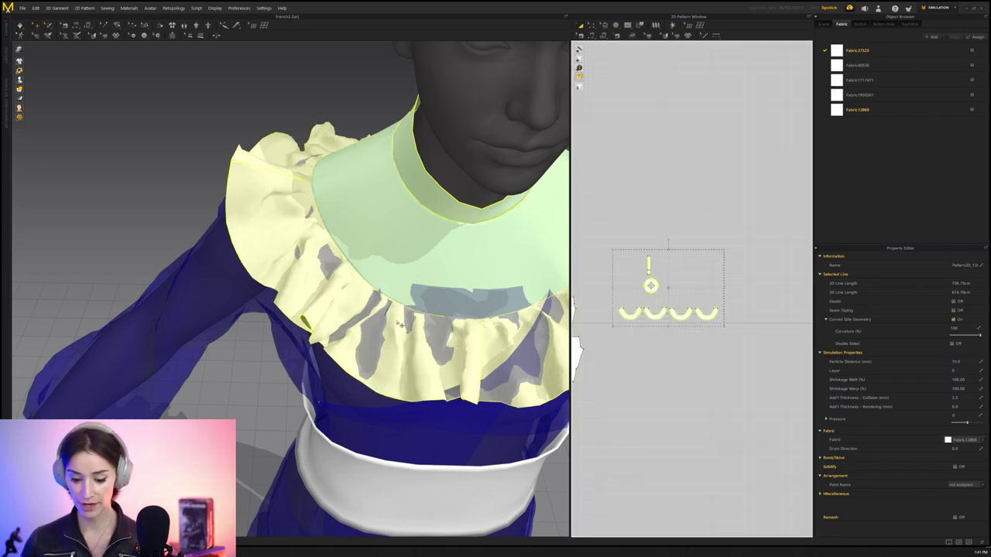
# Simulate the refined ruffles, straighten them at the left shoulder and right front, and clear the leftover pins
pyautogui.press('space')
pyautogui.moveTo(403, 337); pyautogui.dragTo(290, 203, button='right')
pyautogui.moveTo(511, 265); pyautogui.dragTo(525, 253)
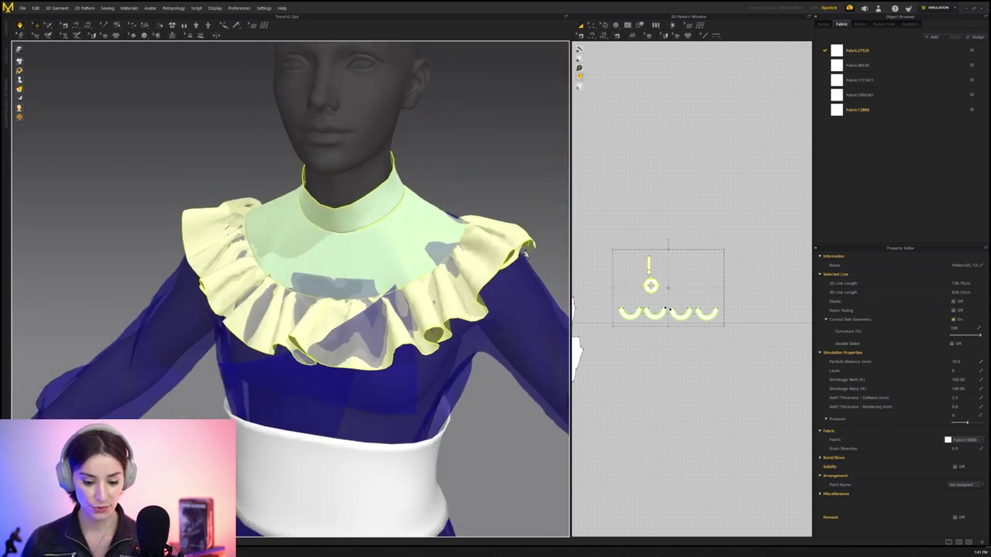
pyautogui.moveTo(225, 321); pyautogui.dragTo(313, 350, button='right')
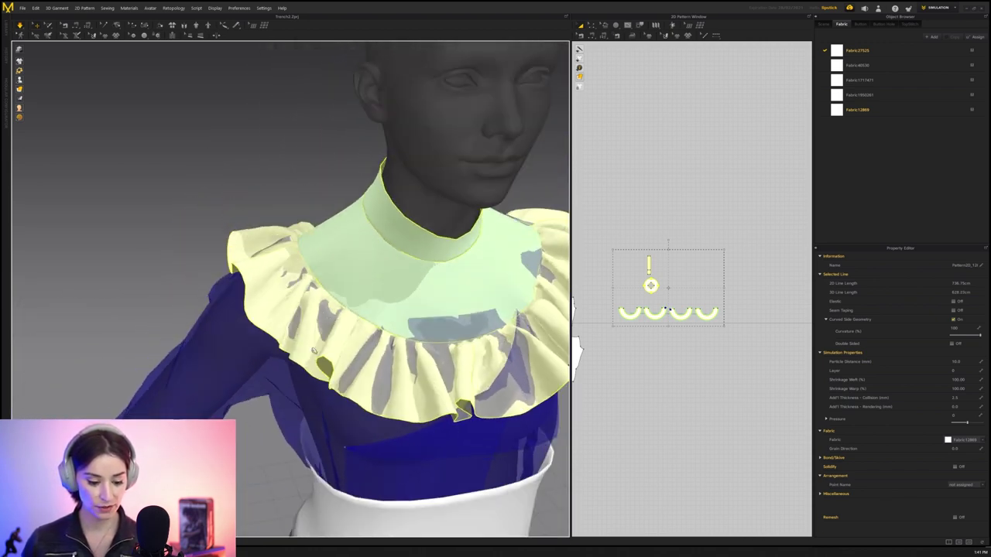
pyautogui.moveTo(314, 350); pyautogui.dragTo(336, 376)
pyautogui.press('w')
pyautogui.scroll(4, 336, 375)
pyautogui.moveTo(336, 376); pyautogui.dragTo(380, 370, button='right')
pyautogui.scroll(4, 647, 325)
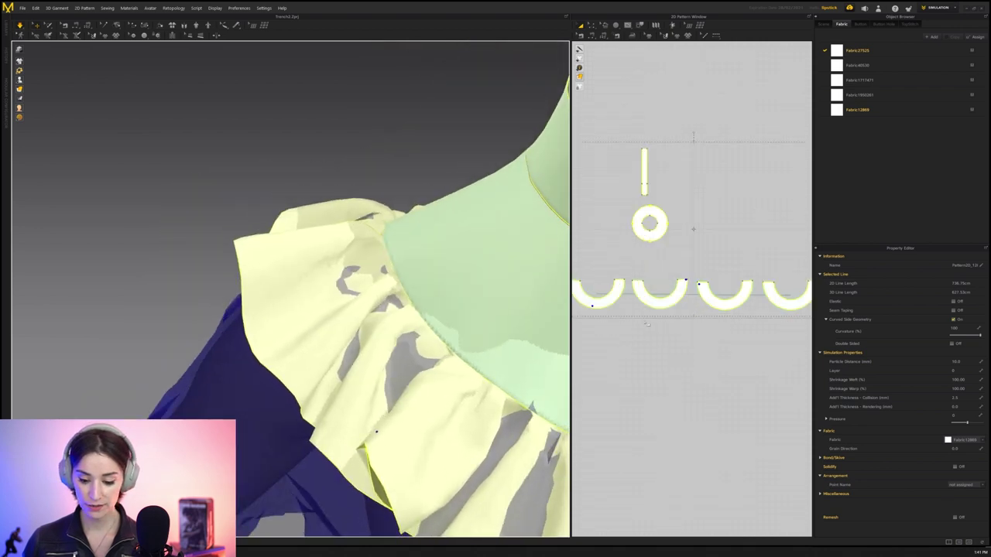
pyautogui.scroll(4, 647, 328)
pyautogui.hotkey('ctrl', 'w')
# Move both corners of the first half-ring's right end down and inward to shorten and angle that end
pyautogui.click(637, 348)
pyautogui.scroll(-3, 627, 358)
pyautogui.moveTo(614, 363); pyautogui.dragTo(647, 347, button='middle')
pyautogui.click(628, 288)
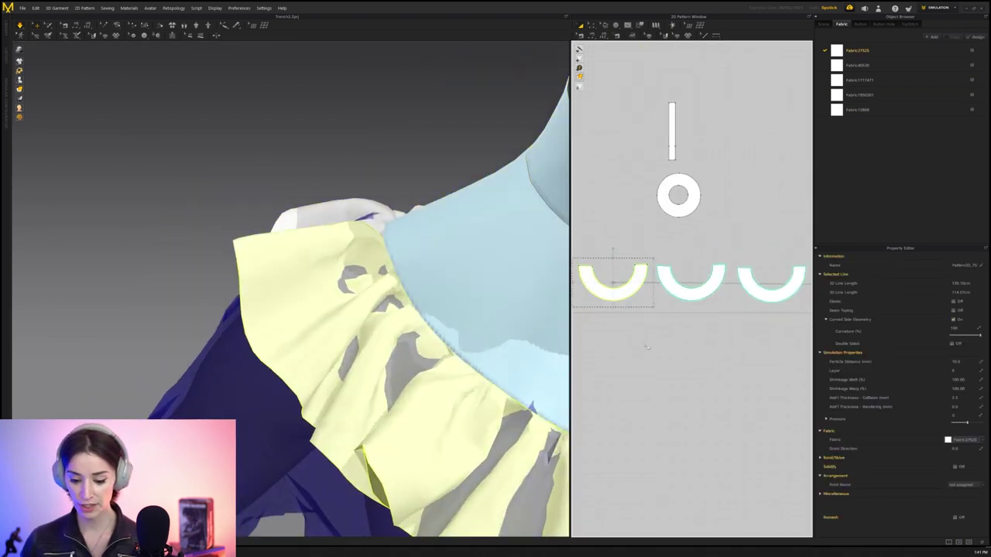
pyautogui.click(647, 347)
pyautogui.scroll(3, 644, 271)
pyautogui.click(625, 296)
pyautogui.moveTo(625, 296); pyautogui.dragTo(674, 291, button='middle')
pyautogui.click(674, 282)
pyautogui.scroll(3, 672, 276)
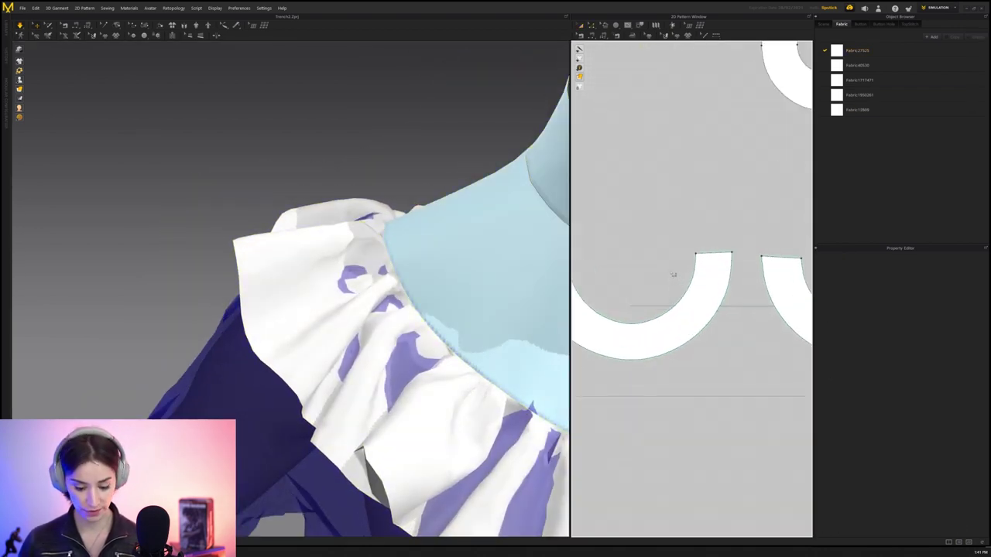
pyautogui.press('g')
pyautogui.click(686, 294)
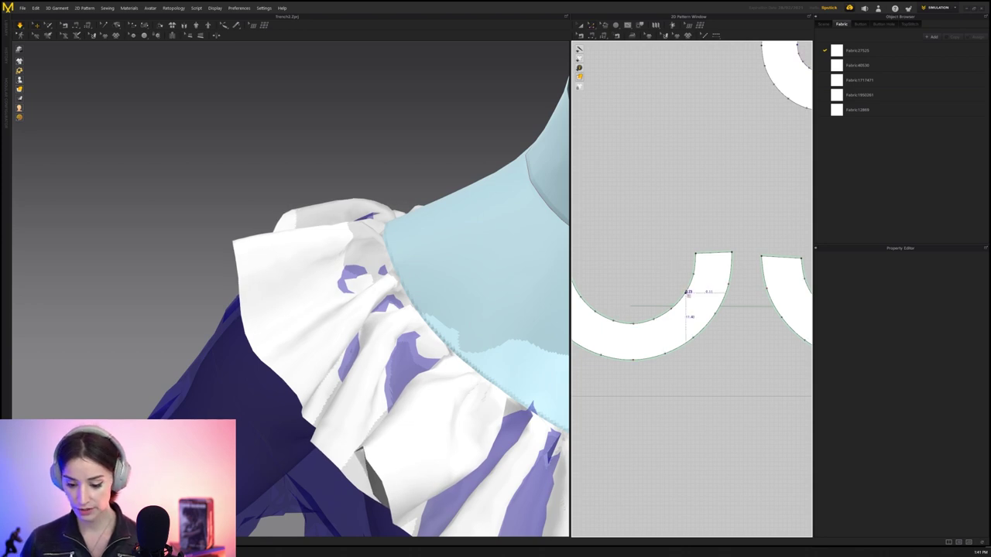
pyautogui.scroll(2, 731, 341)
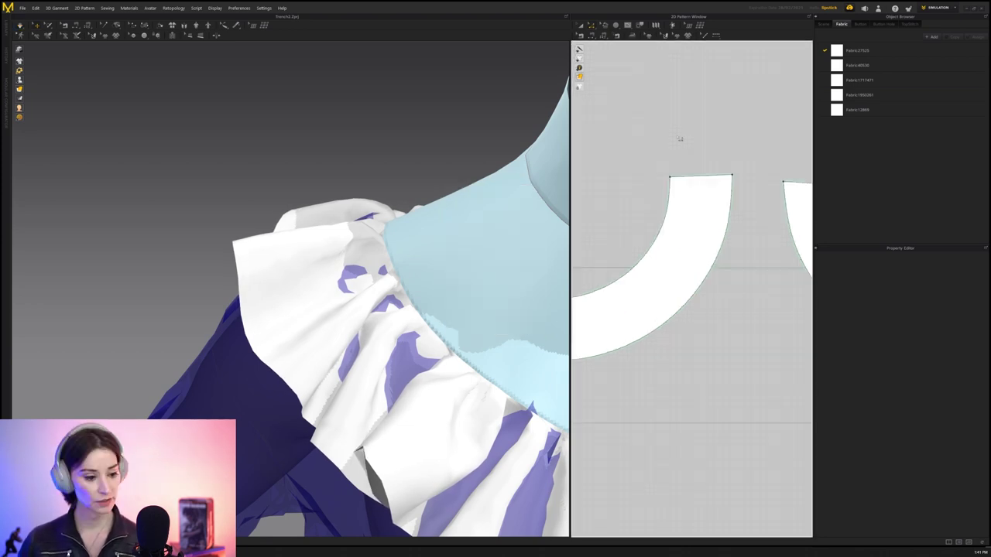
pyautogui.moveTo(670, 178); pyautogui.dragTo(661, 233)
pyautogui.moveTo(732, 175); pyautogui.dragTo(716, 259)
pyautogui.scroll(-3, 700, 348)
pyautogui.moveTo(700, 350); pyautogui.dragTo(732, 351, button='middle')
# Flatten the first half-ring's inner and outer curves so that both arcs are shallower
pyautogui.click(725, 361)
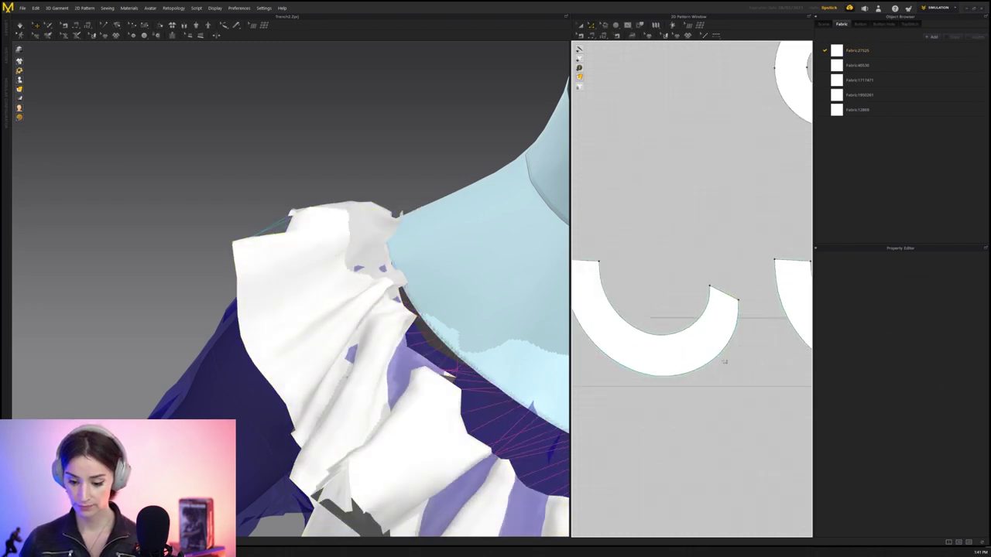
pyautogui.click(670, 335)
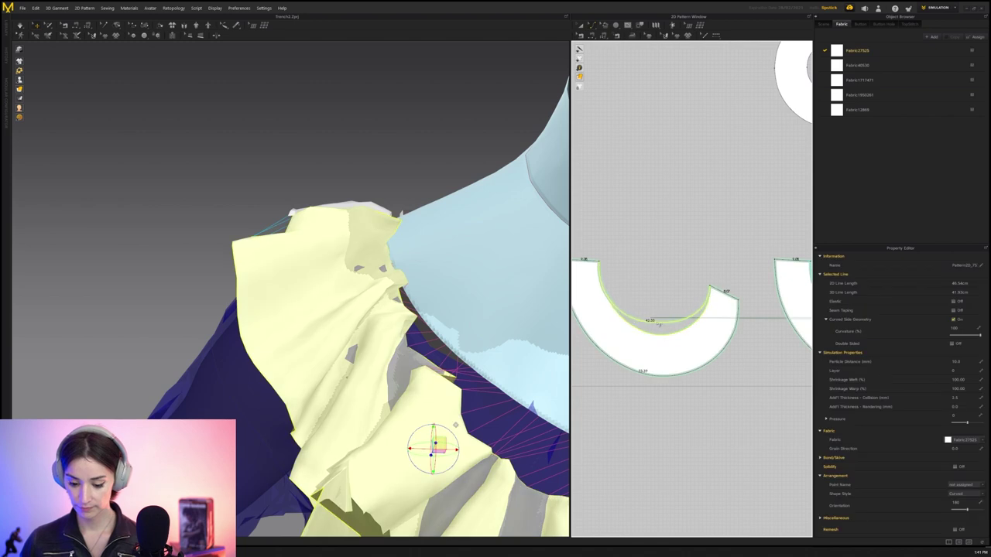
pyautogui.click(648, 358)
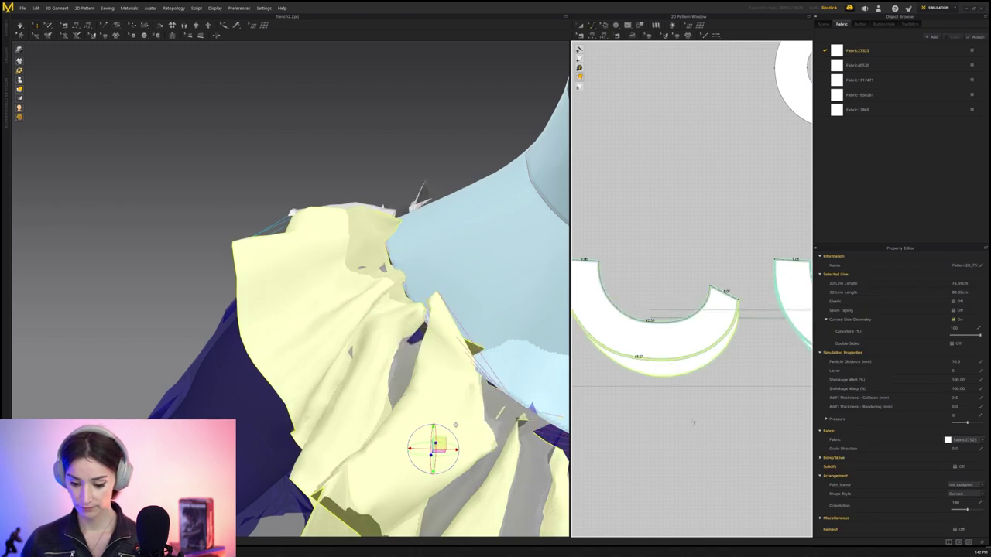
pyautogui.hotkey('ctrl', 'z')
# Fine-tune the inner and outer curves near the half-ring's shortened end to smooth its width
pyautogui.scroll(3, 717, 296)
pyautogui.click(702, 302)
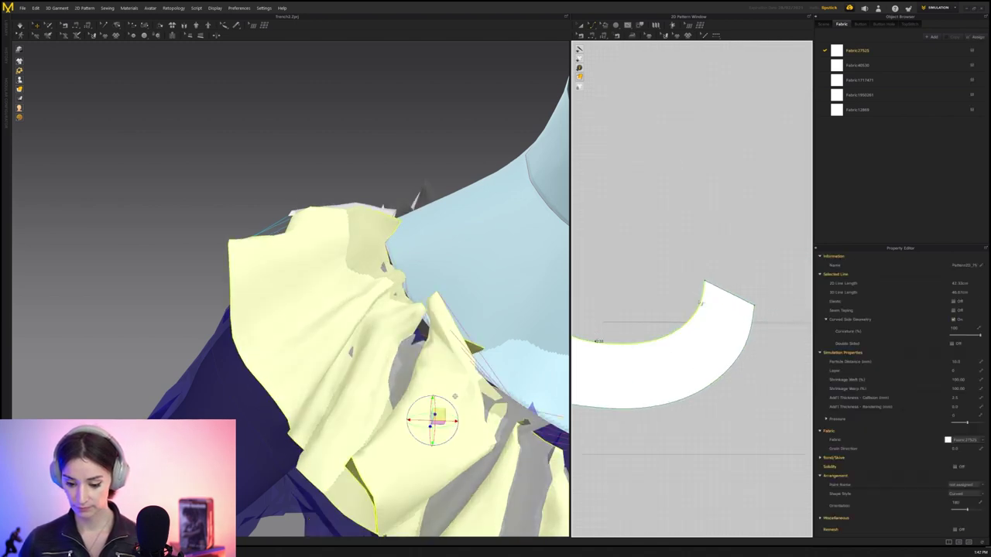
pyautogui.click(752, 356)
pyautogui.click(747, 349)
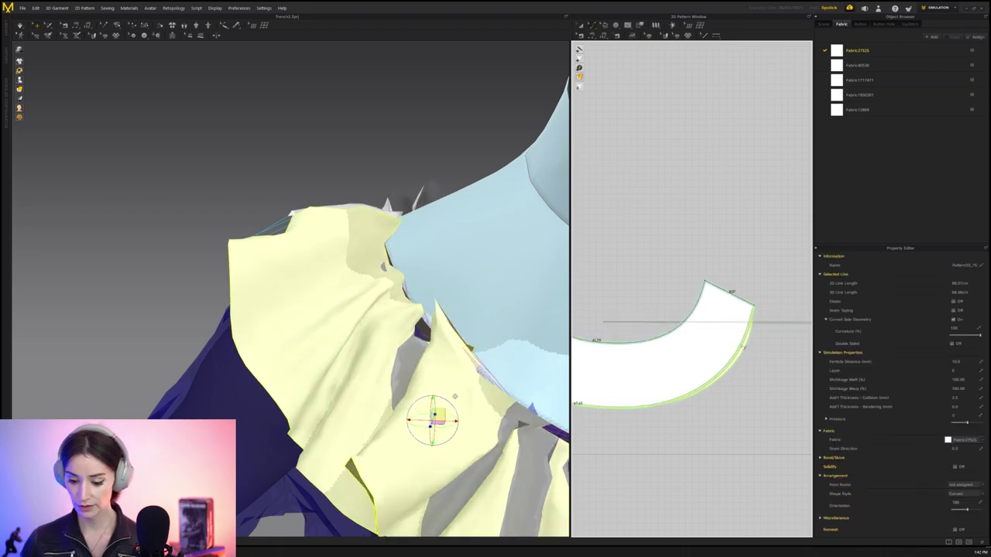
# Simulate the reshaped half-rings so the ruffles are drawn back onto the circular collar's edge
pyautogui.scroll(-4, 736, 406)
pyautogui.press('a')
pyautogui.scroll(4, 708, 382)
pyautogui.click(643, 406)
pyautogui.scroll(-4, 643, 408)
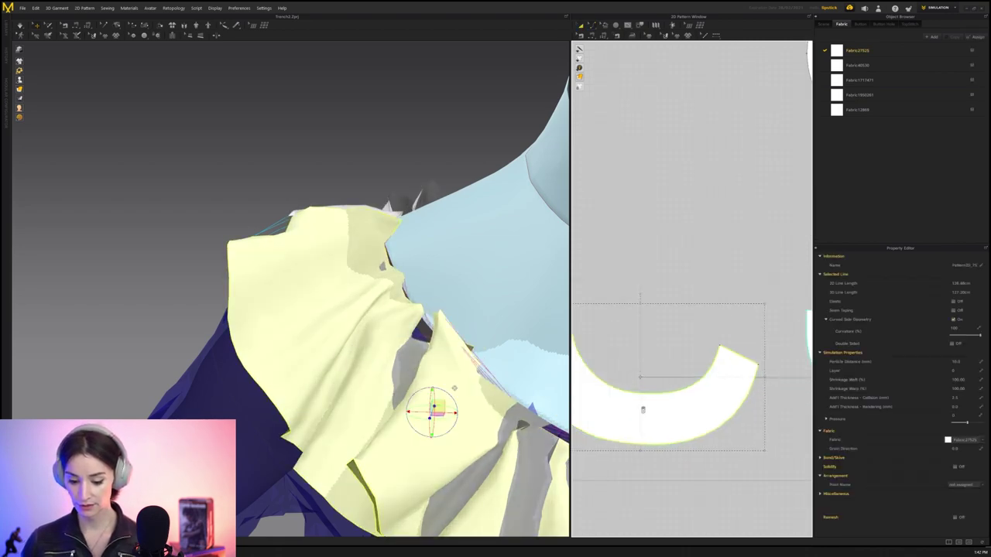
pyautogui.scroll(-5, 353, 311)
pyautogui.press('space')
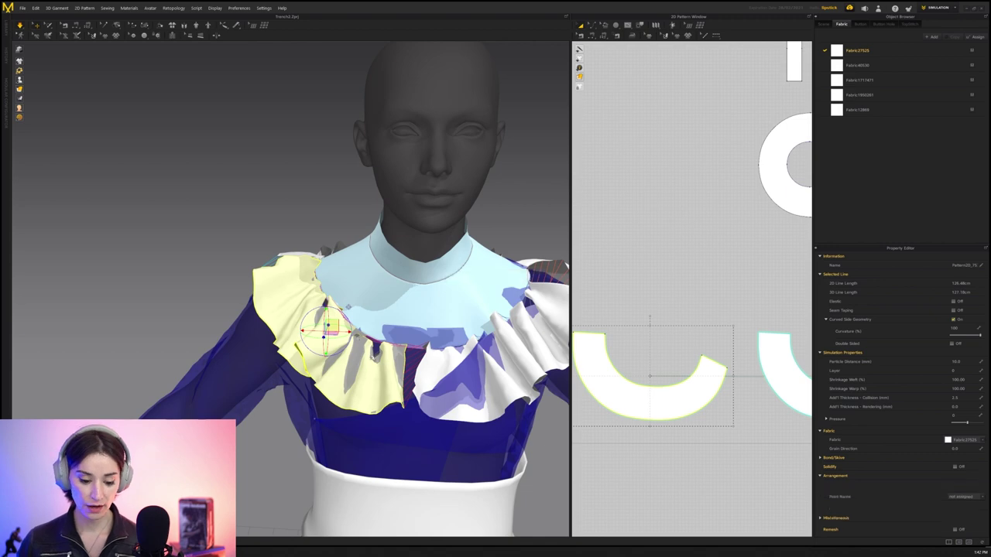
# Examine how the reshaped ruffles fall across the chest and over the shoulders
pyautogui.scroll(-3, 339, 352)
pyautogui.scroll(3, 267, 333)
pyautogui.moveTo(441, 342); pyautogui.dragTo(265, 312, button='right')
pyautogui.scroll(-3, 264, 312)
pyautogui.moveTo(395, 329); pyautogui.dragTo(245, 297, button='right')
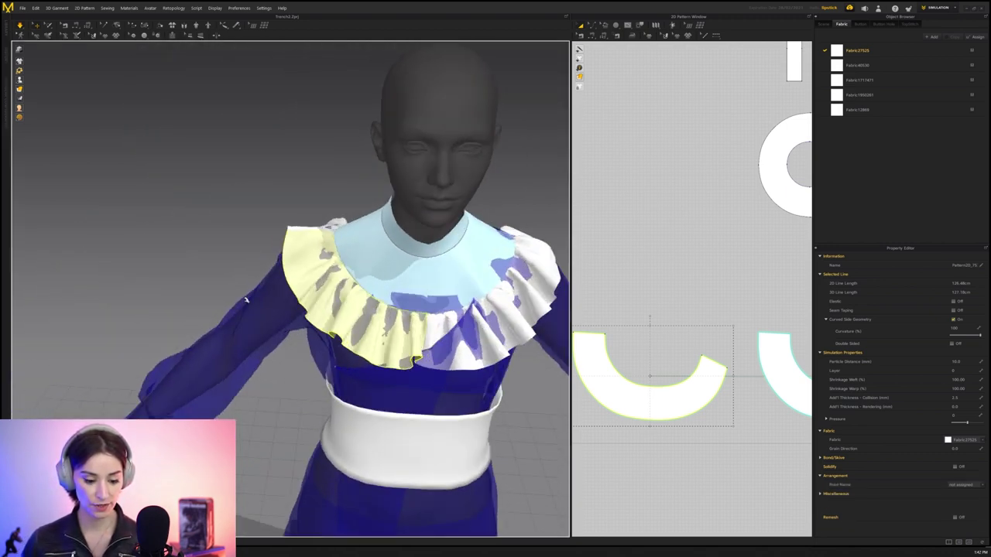
pyautogui.scroll(4, 294, 297)
pyautogui.scroll(-3, 640, 375)
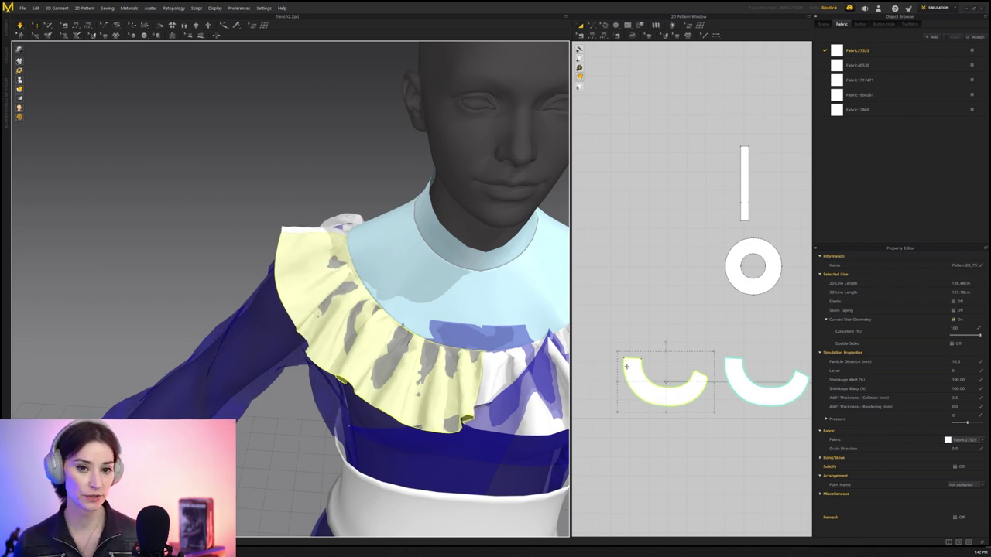
pyautogui.scroll(-4, 401, 373)
# Unfreeze the circular collar and the collar band so they simulate together with the ruffles
pyautogui.click(369, 258)
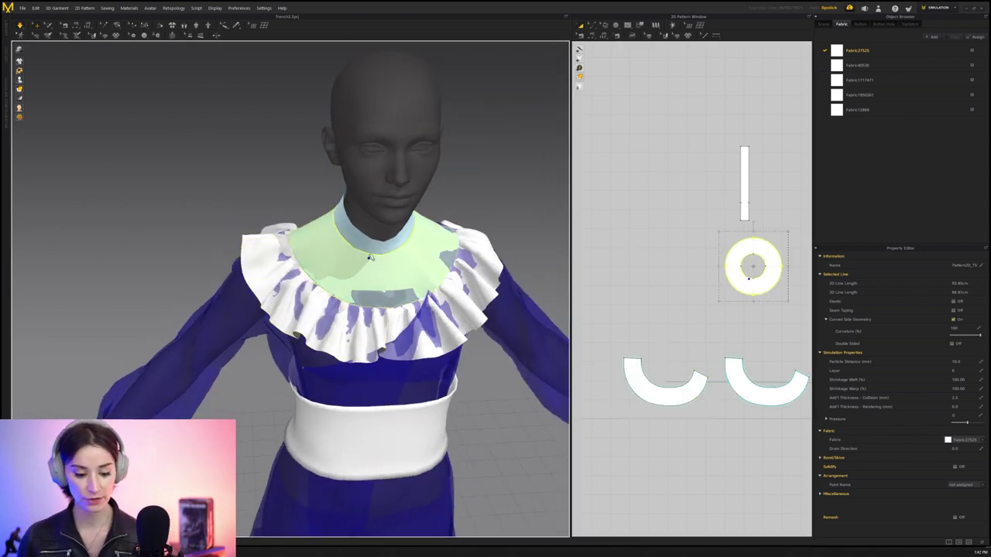
pyautogui.keyDown('shift'); pyautogui.click(369, 251); pyautogui.keyUp('shift')
pyautogui.click(260, 225)
# Examine the simulated collar and ruffles from the front and compare their shape with the references
pyautogui.moveTo(260, 225); pyautogui.dragTo(205, 226, button='right')
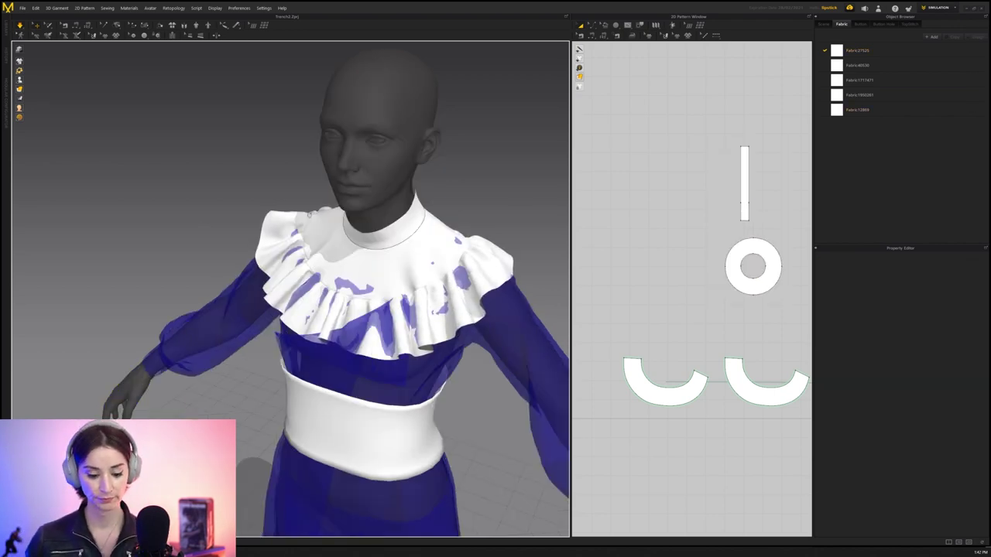
pyautogui.moveTo(309, 214)
pyautogui.mouseDown(button='right')
pyautogui.moveTo(441, 218)
pyautogui.moveTo(318, 219)
pyautogui.mouseUp(button='right')
pyautogui.scroll(-4, 658, 284)
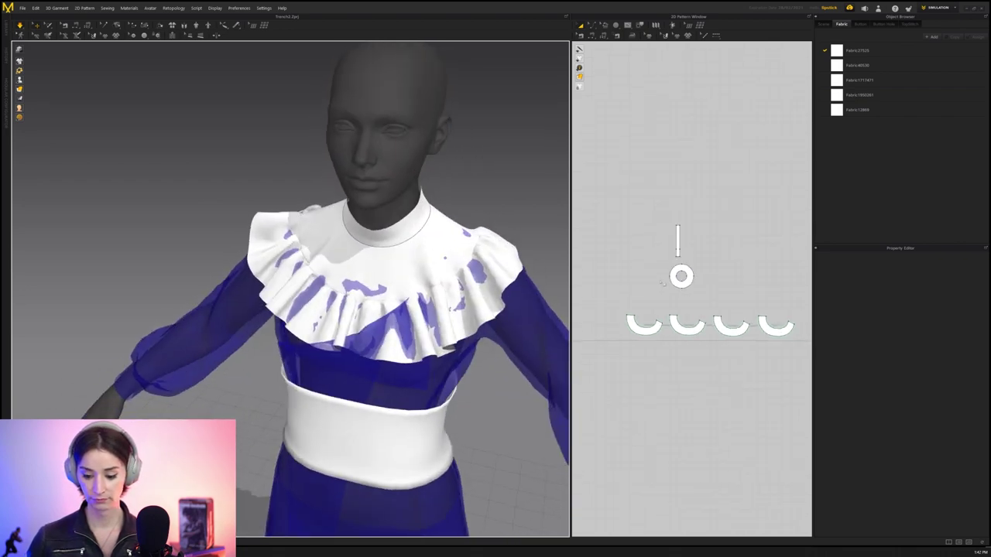
pyautogui.scroll(4, 672, 286)
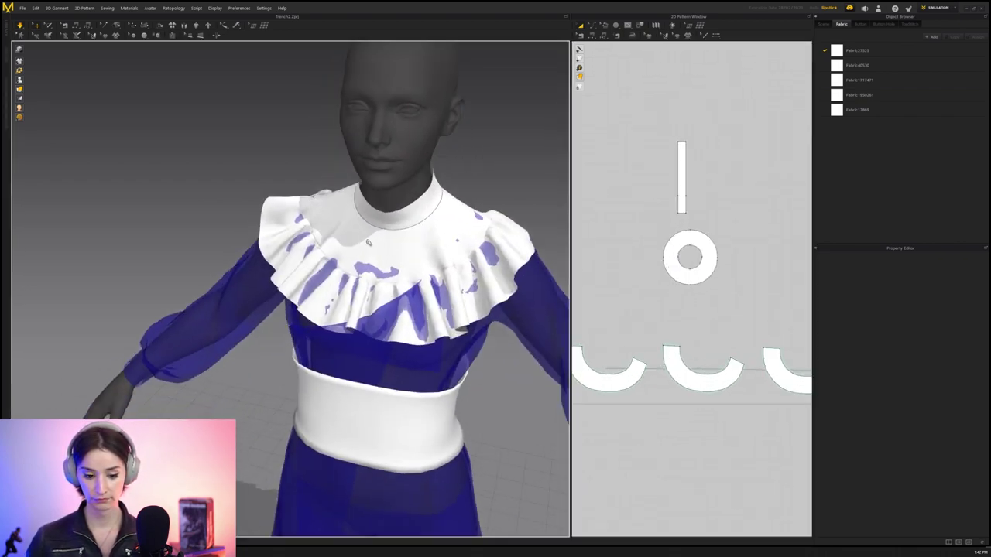
pyautogui.scroll(-3, 368, 243)
pyautogui.moveTo(369, 240); pyautogui.dragTo(403, 236, button='right')
pyautogui.hotkey('alt', 'Tab')
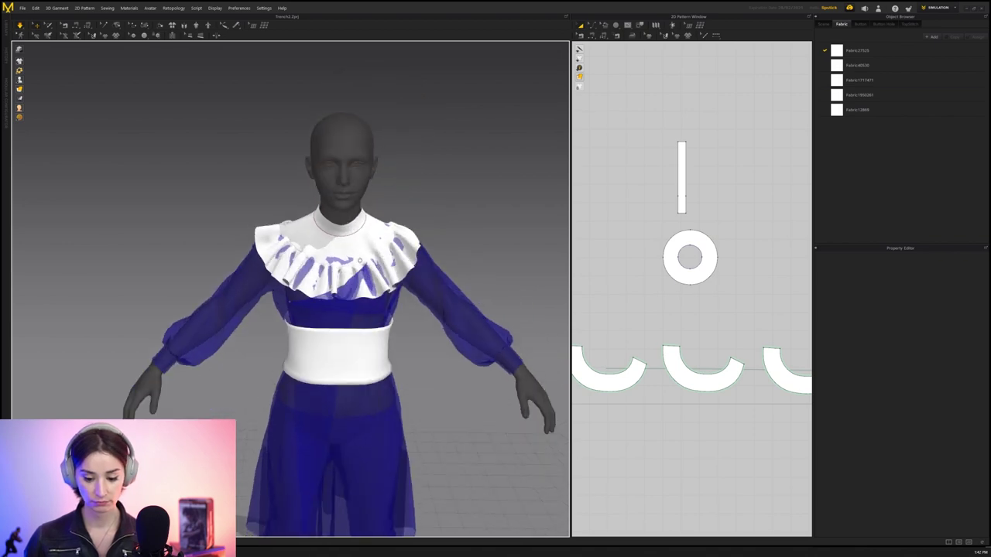
# Pull the back ruffle slightly outward at the avatar's right shoulder
pyautogui.scroll(3, 315, 276)
pyautogui.moveTo(315, 276); pyautogui.dragTo(447, 277, button='right')
pyautogui.moveTo(470, 255)
pyautogui.mouseDown()
pyautogui.moveTo(485, 260)
pyautogui.moveTo(473, 254)
pyautogui.mouseUp()
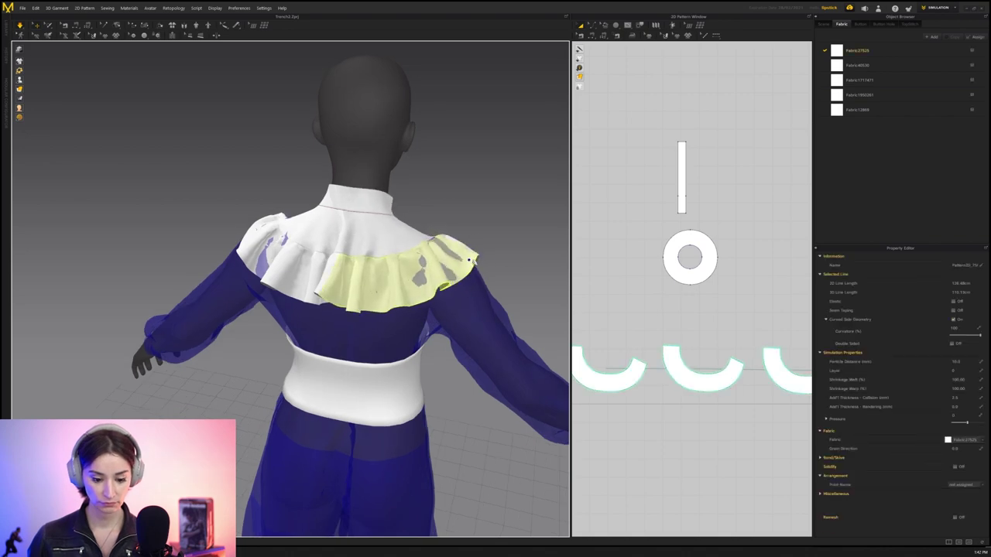
# Examine the outfit down to the feet, and compare it with the collar references and character concept art in the browser
pyautogui.moveTo(472, 254); pyautogui.dragTo(340, 310, button='right')
pyautogui.moveTo(341, 309); pyautogui.dragTo(307, 236, button='middle')
pyautogui.scroll(-5, 307, 236)
pyautogui.scroll(5, 395, 250)
pyautogui.moveTo(363, 274)
pyautogui.mouseDown(button='right')
pyautogui.moveTo(395, 250)
pyautogui.moveTo(374, 243)
pyautogui.moveTo(382, 261)
pyautogui.moveTo(359, 272)
pyautogui.moveTo(360, 289)
pyautogui.moveTo(361, 268)
pyautogui.moveTo(364, 277)
pyautogui.mouseUp(button='right')
pyautogui.scroll(-5, 395, 250)
pyautogui.scroll(-3, 383, 260)
pyautogui.scroll(3, 382, 260)
pyautogui.scroll(-2, 359, 289)
pyautogui.scroll(3, 359, 287)
pyautogui.hotkey('alt', 'Tab')
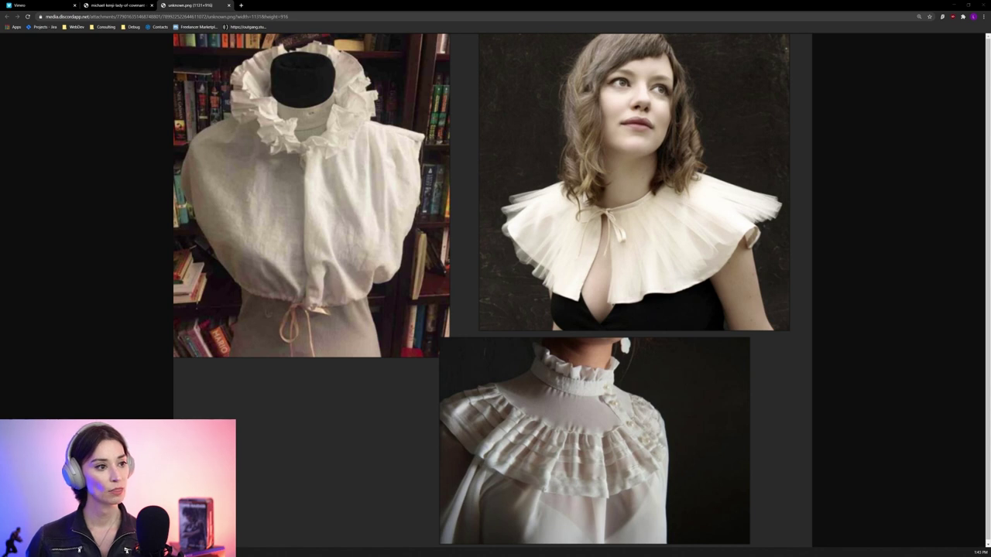
pyautogui.hotkey('ctrl', 'shift', 'Tab')
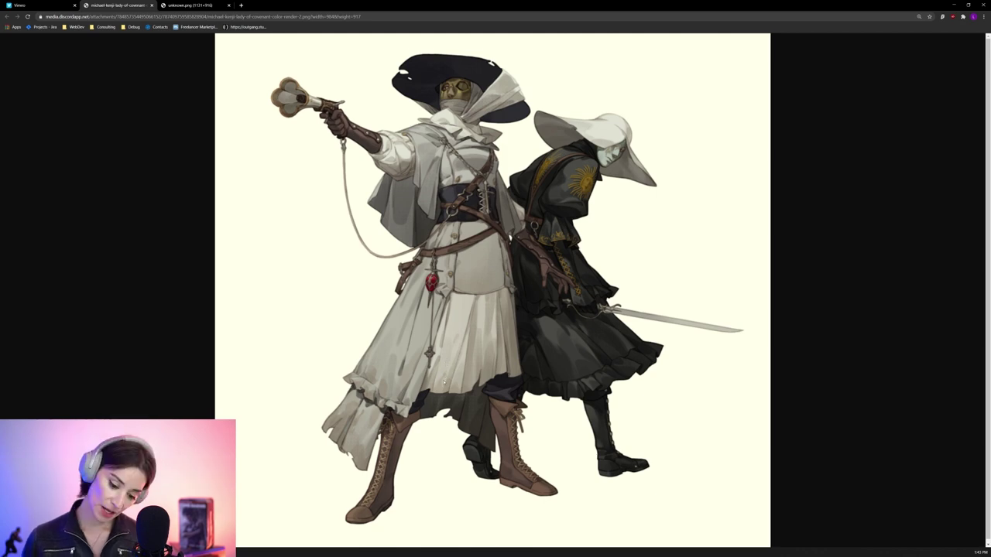
pyautogui.hotkey('alt', 'Tab')
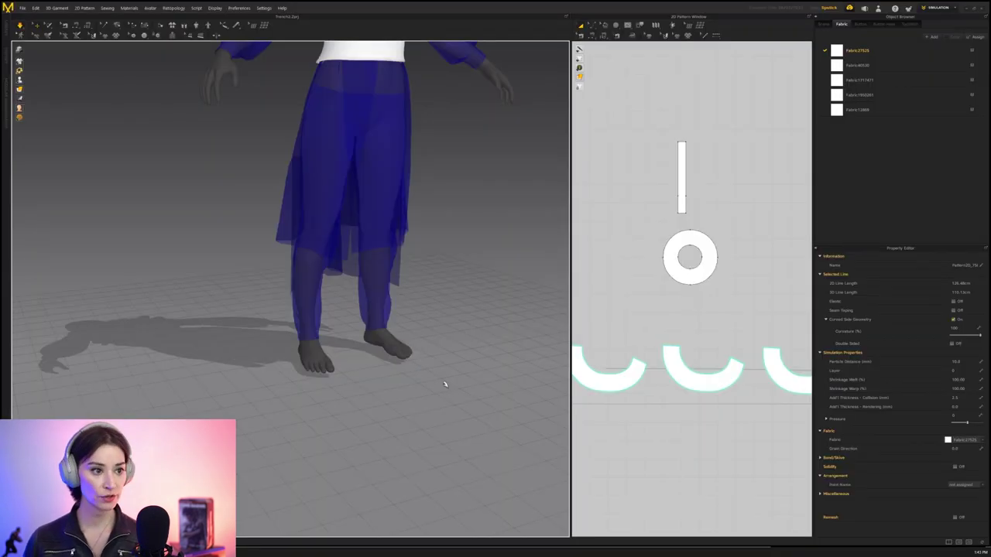
# Select the pattern pieces of both trouser legs, then activate and unfreeze them
pyautogui.moveTo(444, 382); pyautogui.dragTo(361, 353, button='right')
pyautogui.scroll(4, 404, 369)
pyautogui.keyDown('shift'); pyautogui.click(366, 338); pyautogui.keyUp('shift')
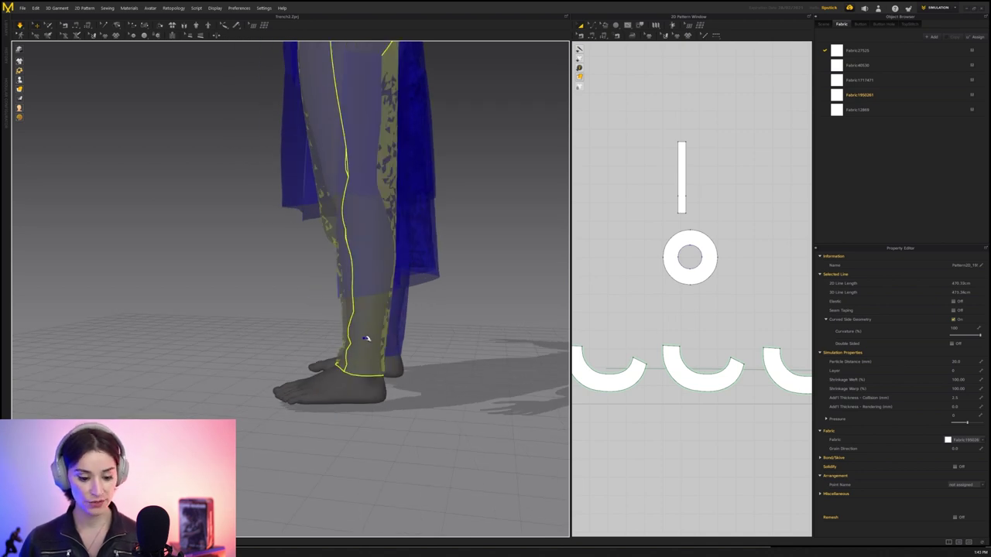
pyautogui.moveTo(480, 357); pyautogui.dragTo(377, 372, button='right')
pyautogui.keyDown('shift'); pyautogui.click(441, 383); pyautogui.keyUp('shift')
pyautogui.moveTo(441, 384); pyautogui.dragTo(365, 374, button='right')
pyautogui.keyDown('shift'); pyautogui.click(454, 392); pyautogui.keyUp('shift')
pyautogui.keyDown('shift'); pyautogui.click(365, 371); pyautogui.keyUp('shift')
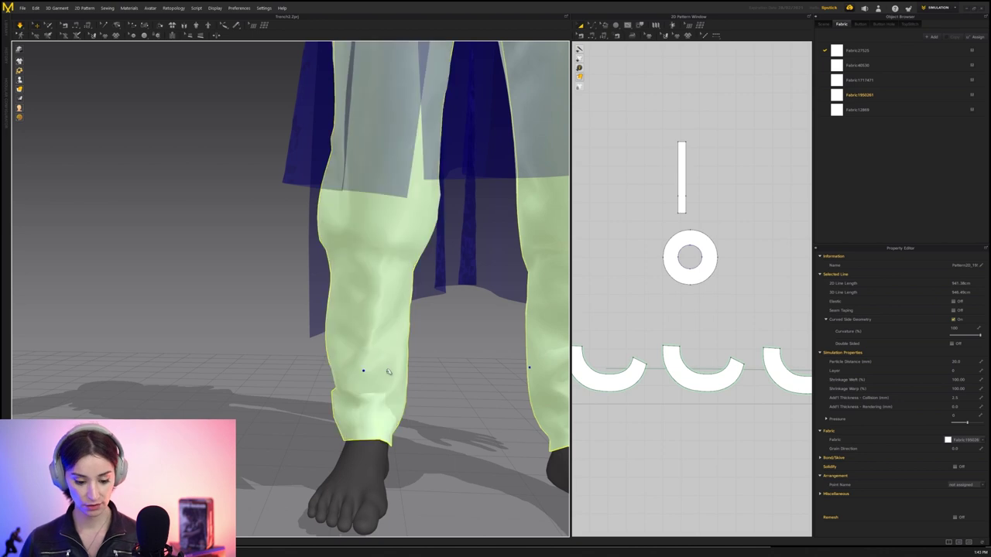
pyautogui.moveTo(454, 372); pyautogui.dragTo(320, 353, button='middle')
pyautogui.scroll(-3, 320, 354)
pyautogui.moveTo(321, 354); pyautogui.dragTo(338, 350, button='right')
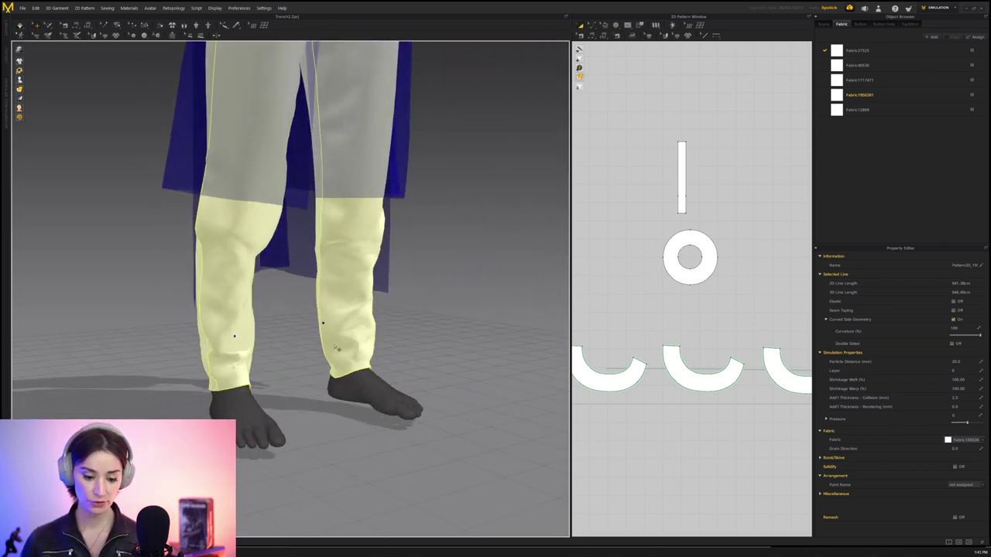
# Draw a straight internal line across the front pattern piece of the avatar's left trouser leg, just below the knee
pyautogui.click(424, 309)
pyautogui.click(334, 294)
pyautogui.scroll(-7, 671, 335)
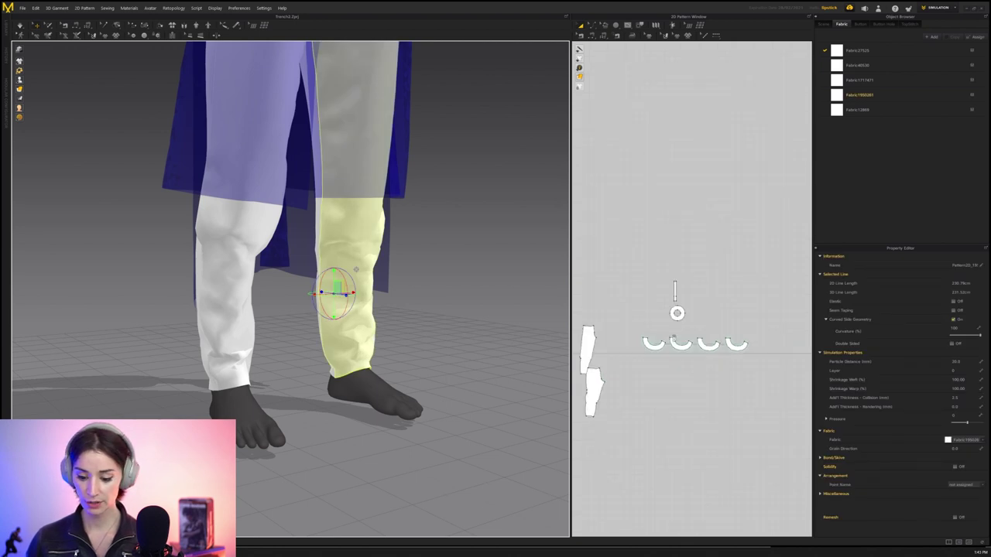
pyautogui.moveTo(671, 335); pyautogui.dragTo(717, 332, button='middle')
pyautogui.scroll(3, 629, 341)
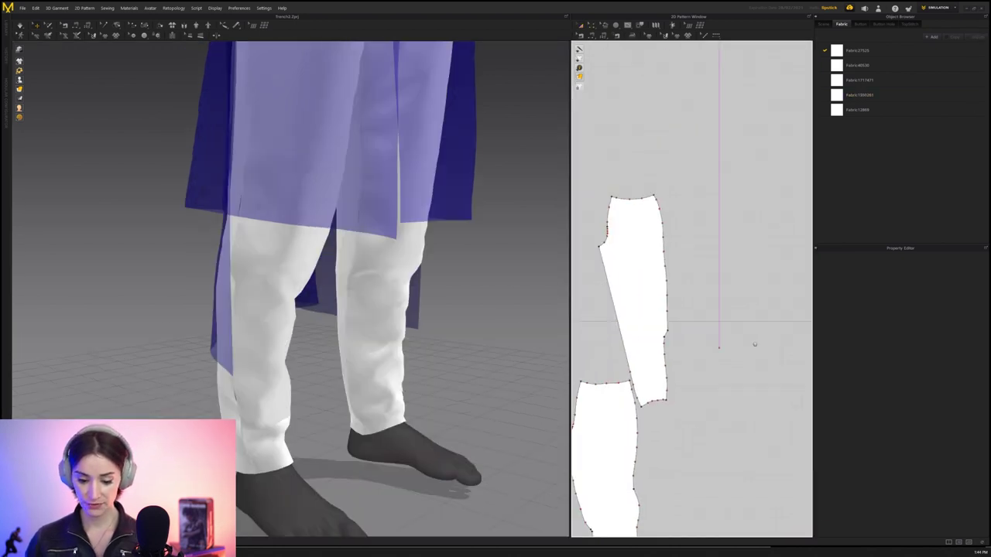
pyautogui.scroll(3, 667, 316)
pyautogui.click(645, 323)
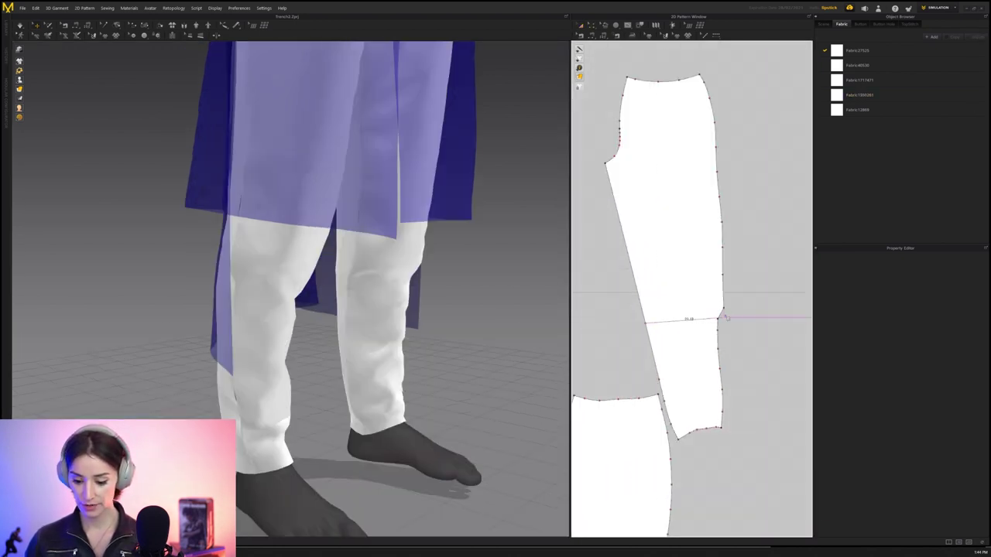
pyautogui.press('Return')
pyautogui.moveTo(266, 301); pyautogui.dragTo(412, 291, button='right')
pyautogui.scroll(-2, 655, 323)
pyautogui.press('a')
pyautogui.scroll(3, 675, 325)
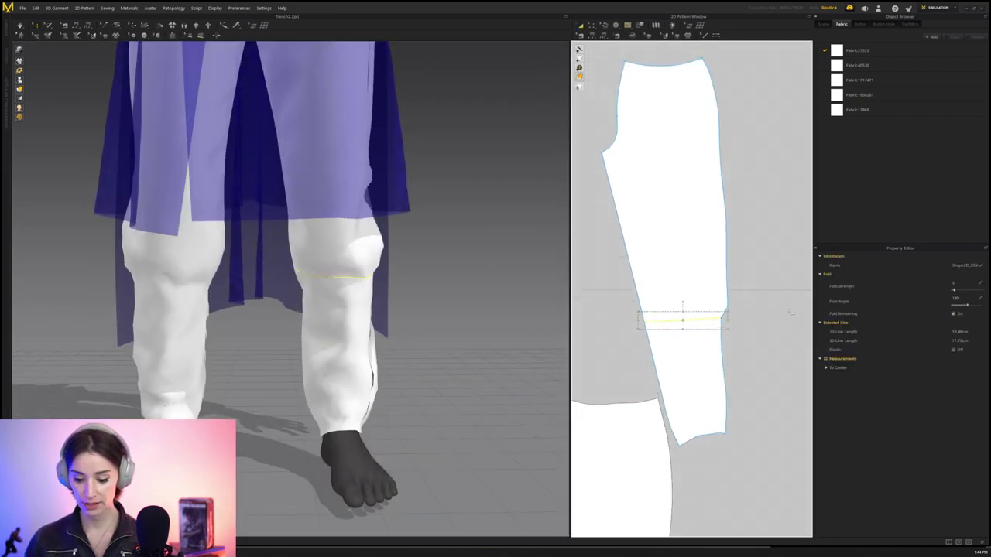
# Find the back pattern piece of the same trouser leg and move it beside the front piece in the 2D layout
pyautogui.press('Escape')
pyautogui.moveTo(362, 328); pyautogui.dragTo(290, 288, button='right')
pyautogui.click(291, 289)
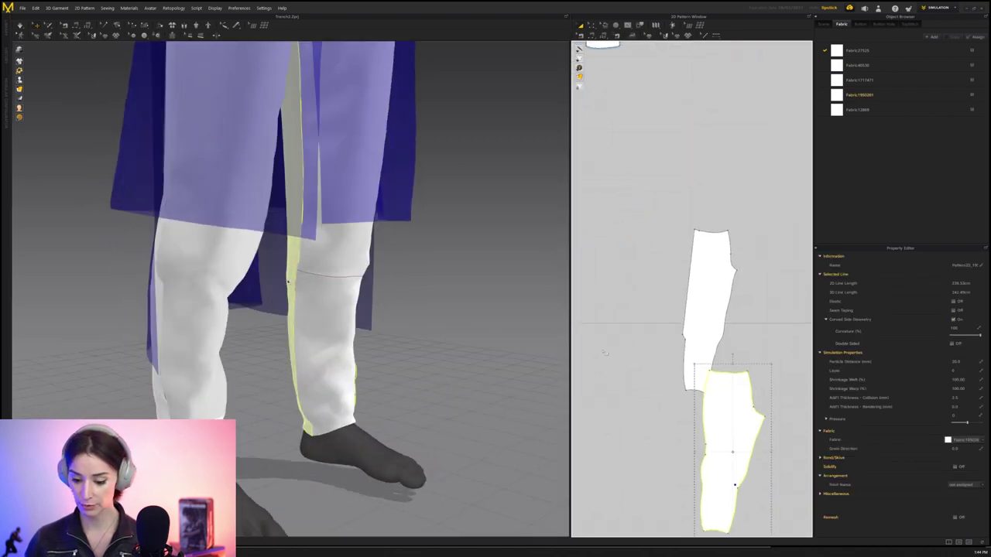
pyautogui.moveTo(689, 386); pyautogui.dragTo(775, 350, button='middle')
pyautogui.click(791, 428)
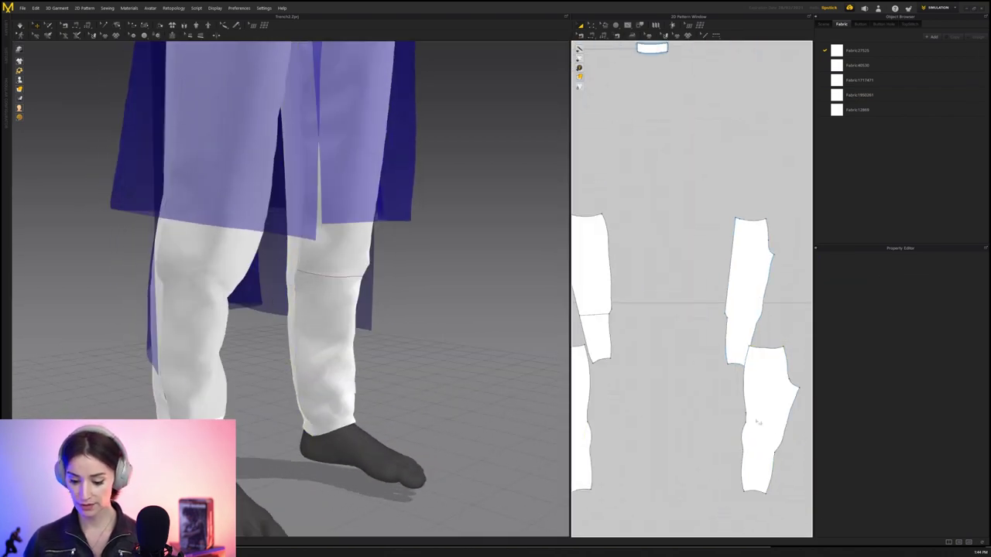
pyautogui.moveTo(778, 438); pyautogui.dragTo(660, 311)
# Draw a matching internal line across the back piece below the knee and shift it slightly upward
pyautogui.scroll(3, 661, 311)
pyautogui.click(689, 320)
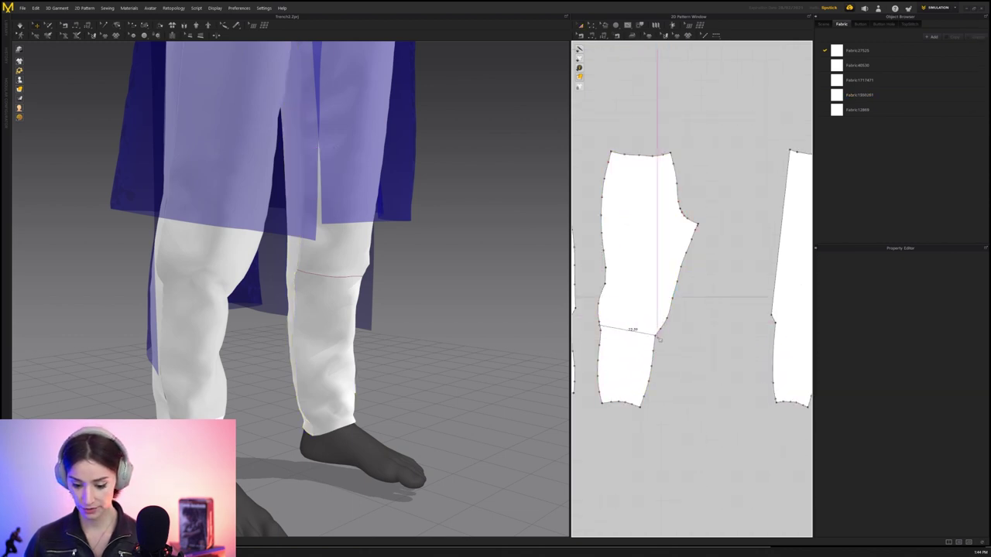
pyautogui.click(656, 335)
pyautogui.press('Return')
pyautogui.moveTo(306, 316); pyautogui.dragTo(318, 327, button='middle')
pyautogui.scroll(1, 318, 327)
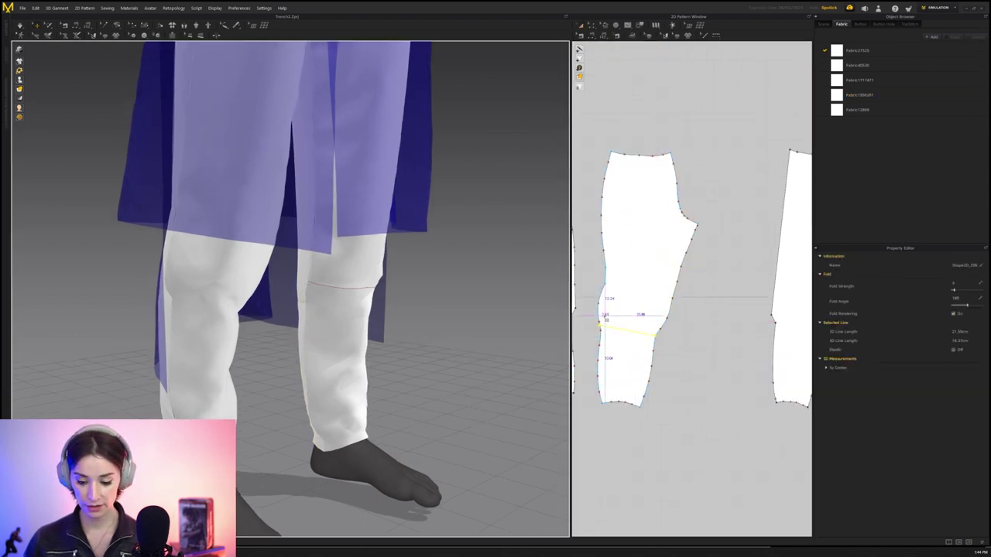
pyautogui.press('z')
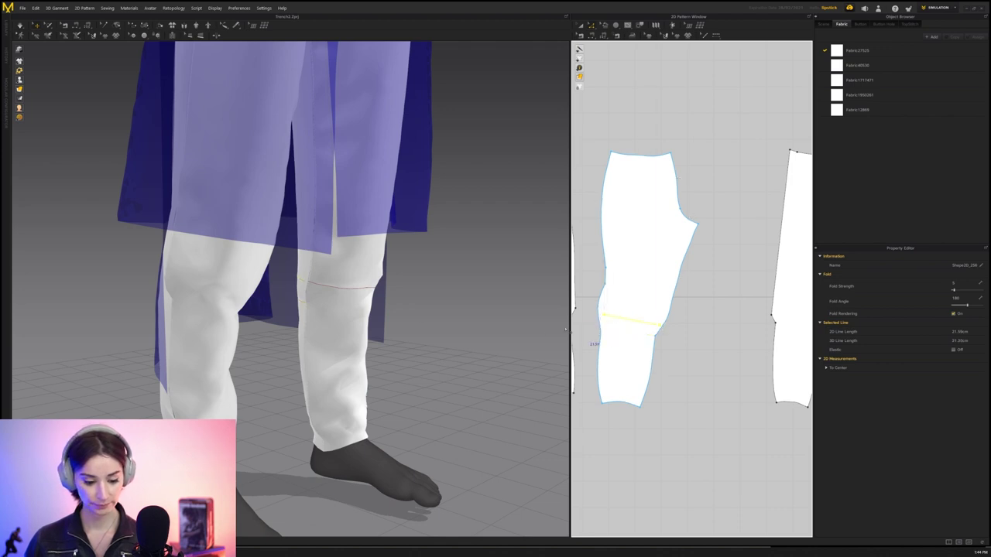
pyautogui.click(701, 342)
# Extend or trim the below-knee lines on the front and back pieces so they meet the pattern outlines
pyautogui.moveTo(643, 361); pyautogui.dragTo(782, 366, button='middle')
pyautogui.click(753, 323)
pyautogui.keyDown('shift'); pyautogui.click(702, 322); pyautogui.keyUp('shift')
pyautogui.rightClick(702, 322)
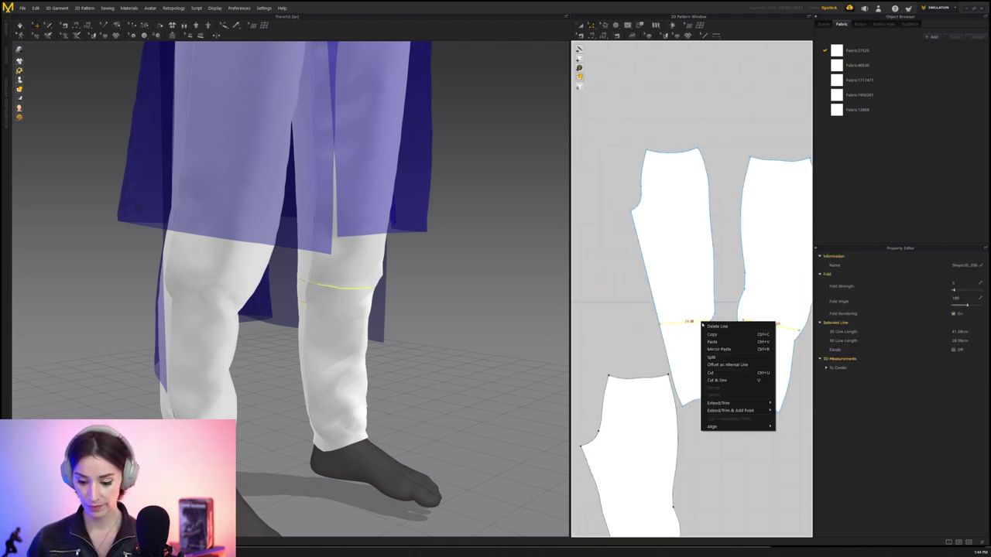
pyautogui.click(780, 403)
pyautogui.click(727, 355)
pyautogui.moveTo(729, 356); pyautogui.dragTo(701, 357, button='middle')
pyautogui.scroll(1, 336, 289)
# Hide the front and back pieces of the left trouser leg and place a circumference measure around the avatar's bare knee
pyautogui.click(333, 299)
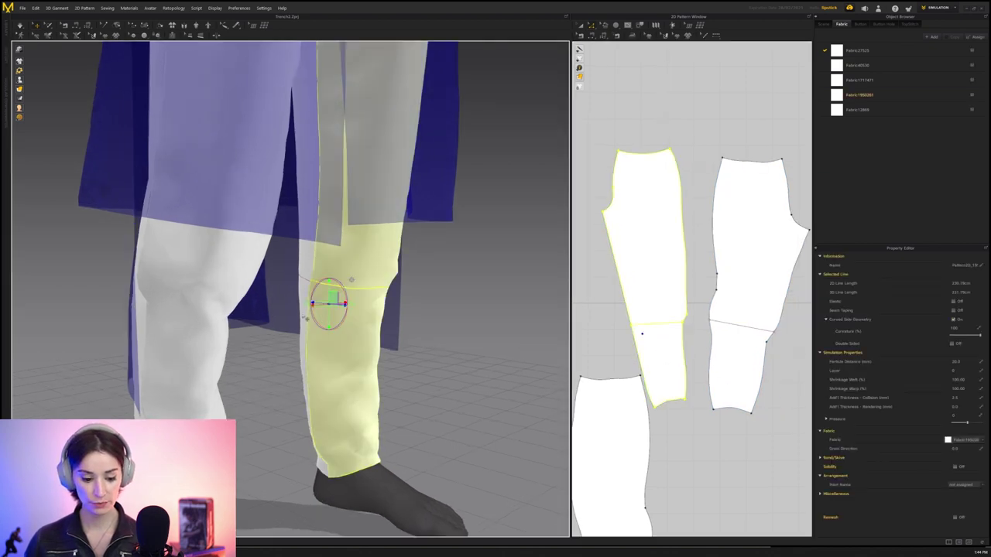
pyautogui.keyDown('shift'); pyautogui.click(303, 318); pyautogui.keyUp('shift')
pyautogui.hotkey('shift', 'q')
pyautogui.scroll(2, 329, 316)
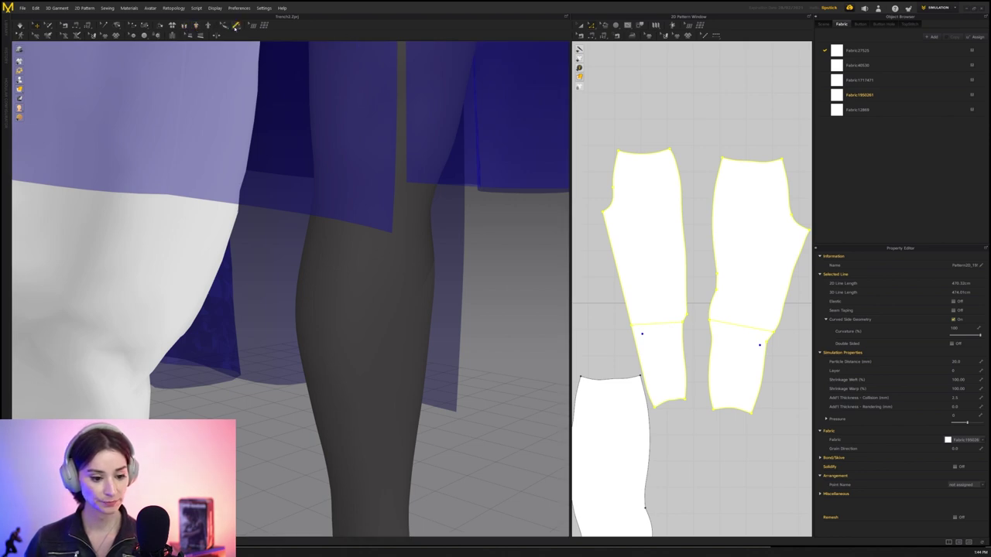
pyautogui.click(236, 27)
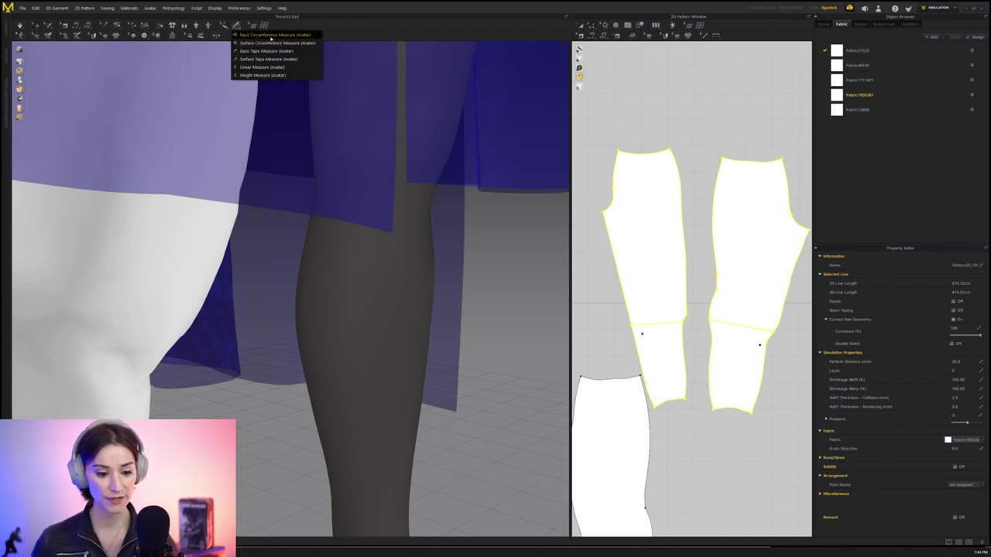
pyautogui.click(270, 43)
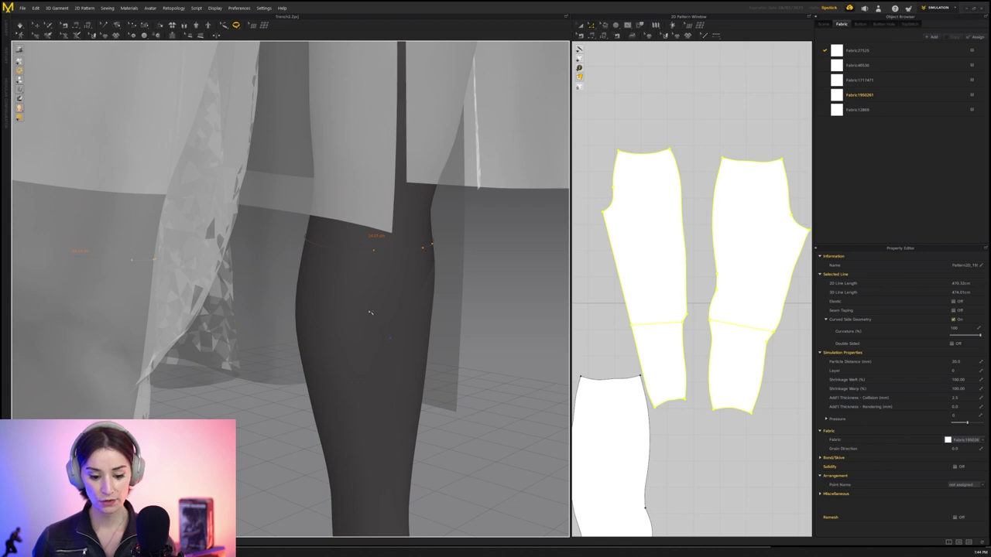
pyautogui.scroll(-2, 370, 312)
pyautogui.moveTo(370, 313); pyautogui.dragTo(348, 289, button='right')
pyautogui.click(38, 28)
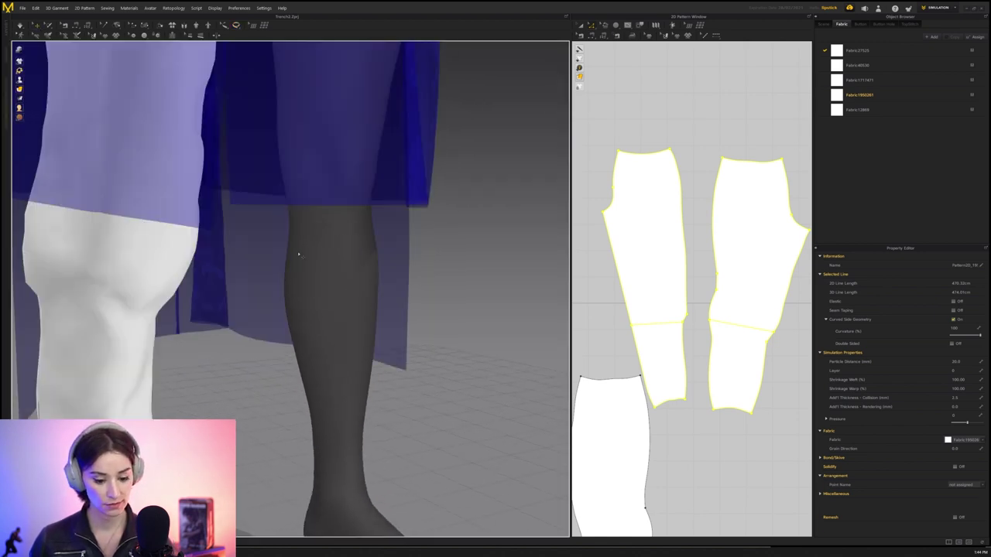
# Bring the hidden left trouser pieces back onto the avatar
pyautogui.moveTo(298, 253); pyautogui.dragTo(310, 269, button='middle')
pyautogui.scroll(-3, 672, 314)
pyautogui.click(625, 264)
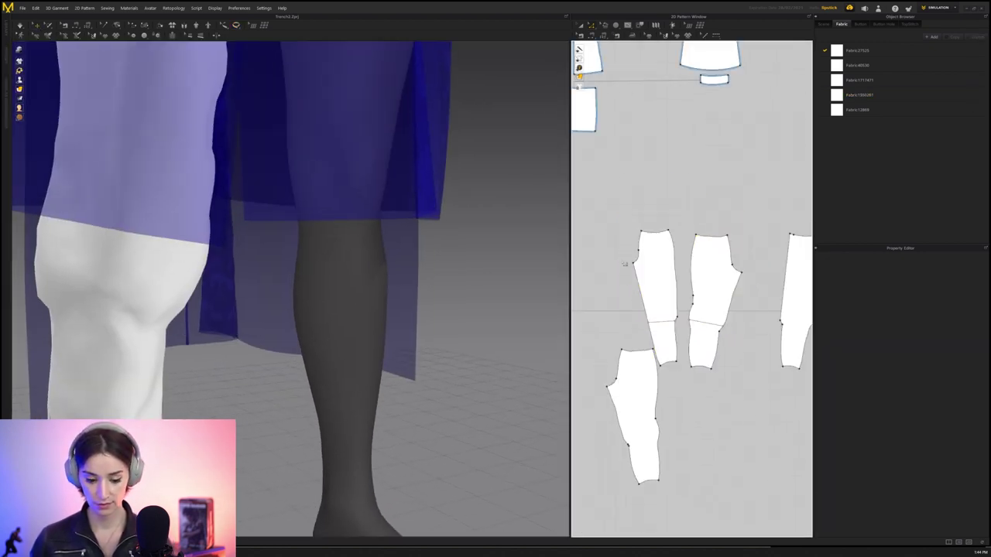
pyautogui.hotkey('ctrl', 'z')
pyautogui.moveTo(400, 261); pyautogui.dragTo(422, 237, button='middle')
pyautogui.scroll(3, 649, 306)
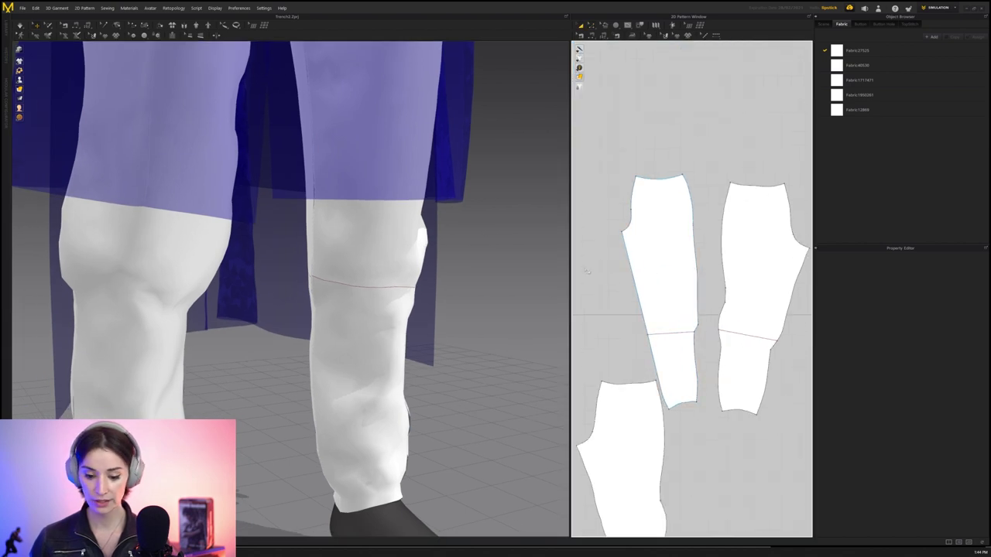
# Attach the internal line on the front of the left trouser leg to the avatar's knee circumference measure
pyautogui.click(225, 25)
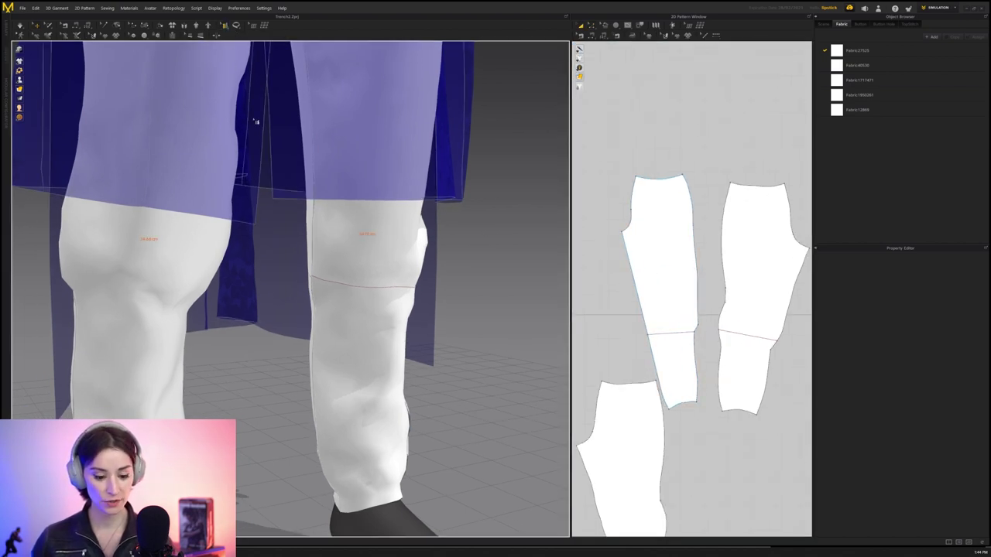
pyautogui.click(356, 288)
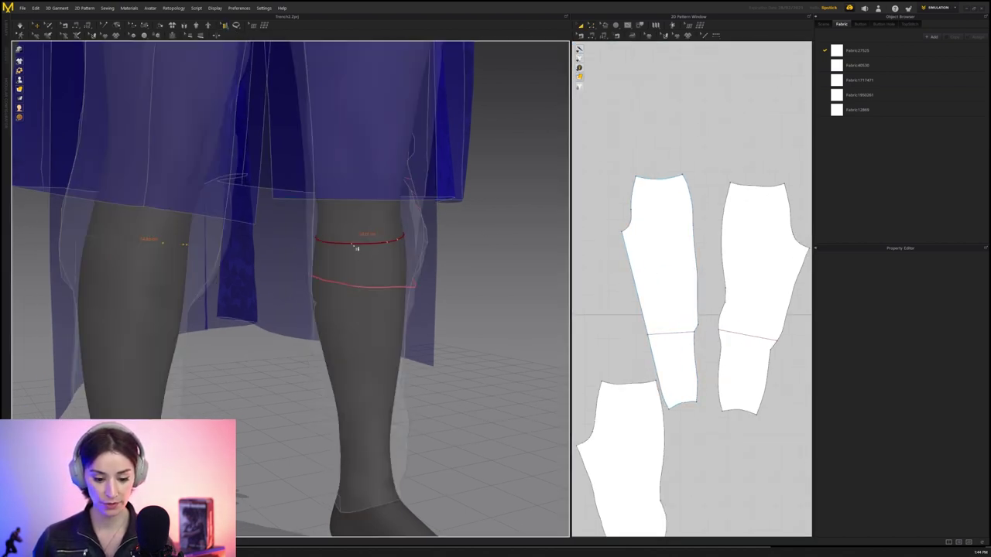
pyautogui.click(357, 245)
# Attach the internal line on the back of the left trouser leg to the same knee circumference measure
pyautogui.moveTo(186, 291); pyautogui.dragTo(419, 302, button='right')
pyautogui.scroll(3, 286, 272)
pyautogui.click(459, 320)
pyautogui.hotkey('shift', 'q')
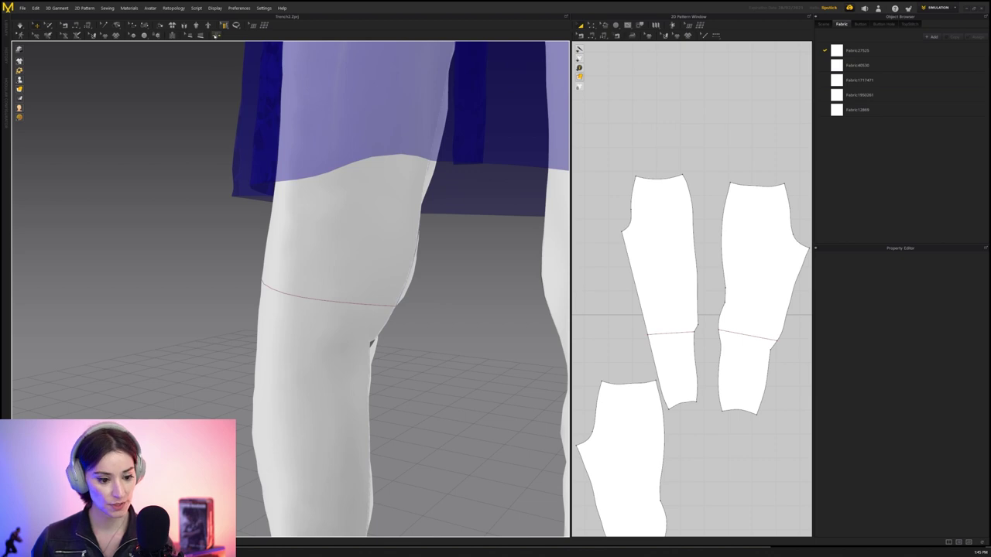
pyautogui.click(225, 26)
pyautogui.click(238, 43)
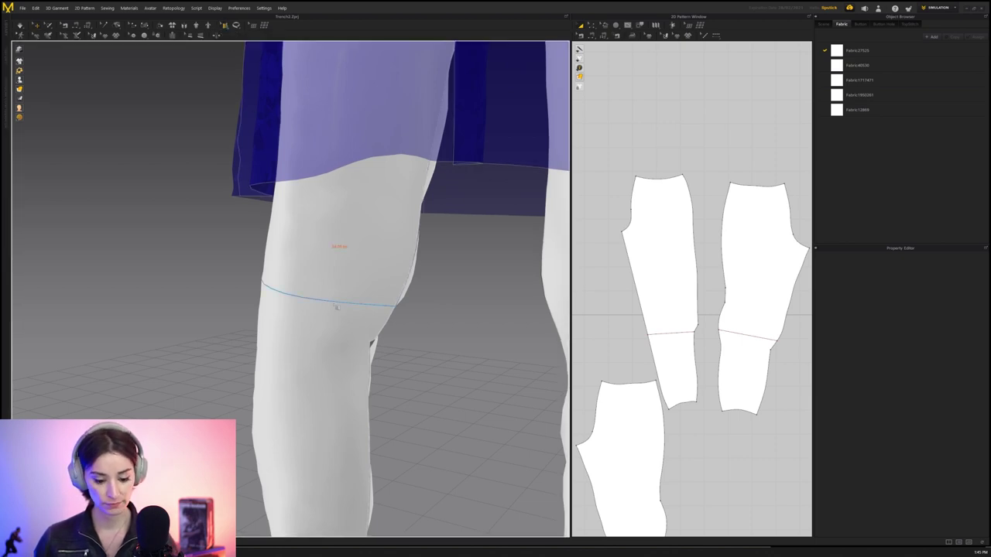
pyautogui.hotkey('shift', 'w')
pyautogui.hotkey('shift', 'w')
pyautogui.scroll(-2, 405, 293)
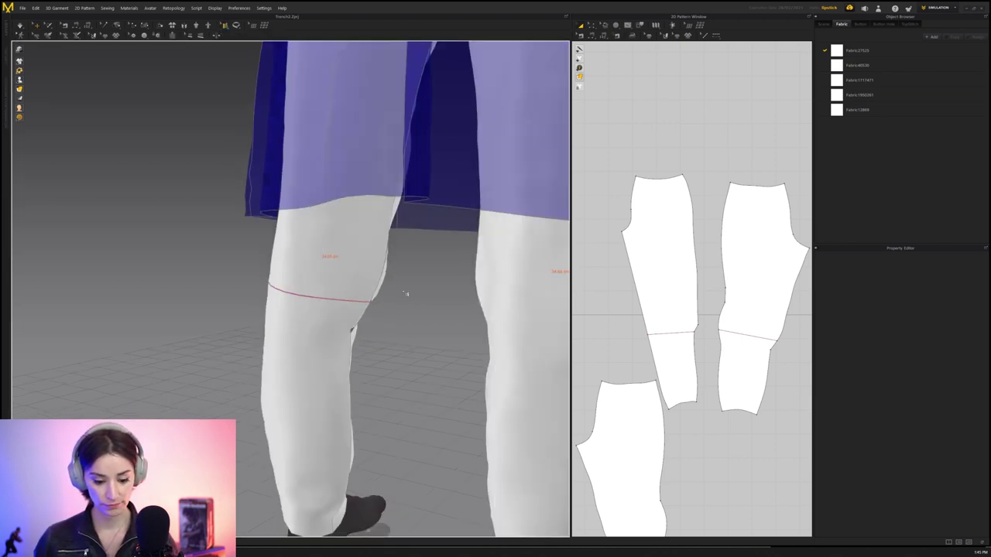
# Simulate the garment and examine the trouser legs around the attached knee line from the back, front and side
pyautogui.moveTo(404, 293); pyautogui.dragTo(391, 287, button='right')
pyautogui.press('space')
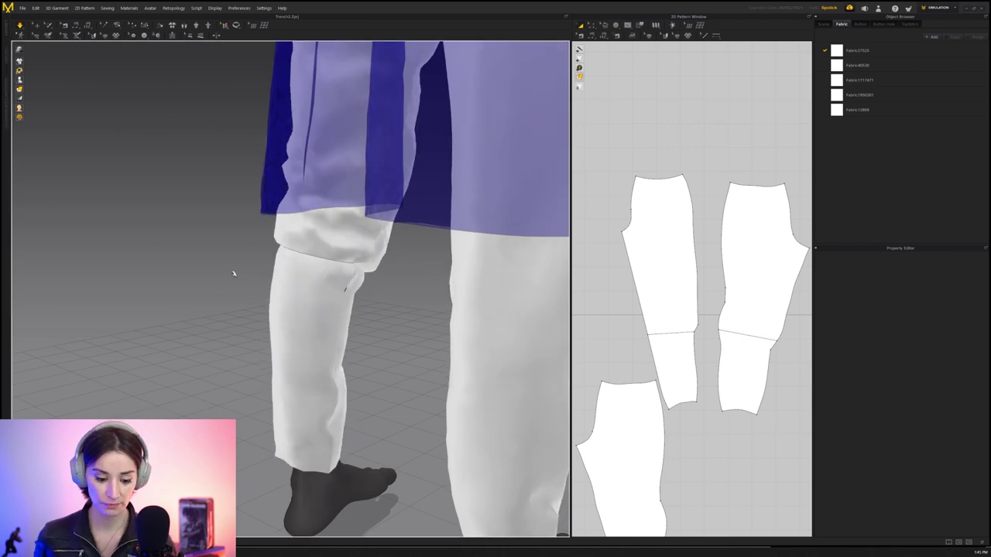
pyautogui.moveTo(453, 289); pyautogui.dragTo(538, 317, button='right')
pyautogui.moveTo(538, 321); pyautogui.dragTo(420, 324, button='middle')
pyautogui.scroll(-4, 420, 324)
pyautogui.moveTo(421, 324); pyautogui.dragTo(390, 312, button='right')
pyautogui.moveTo(389, 313); pyautogui.dragTo(387, 343, button='middle')
pyautogui.moveTo(387, 343); pyautogui.dragTo(357, 332, button='right')
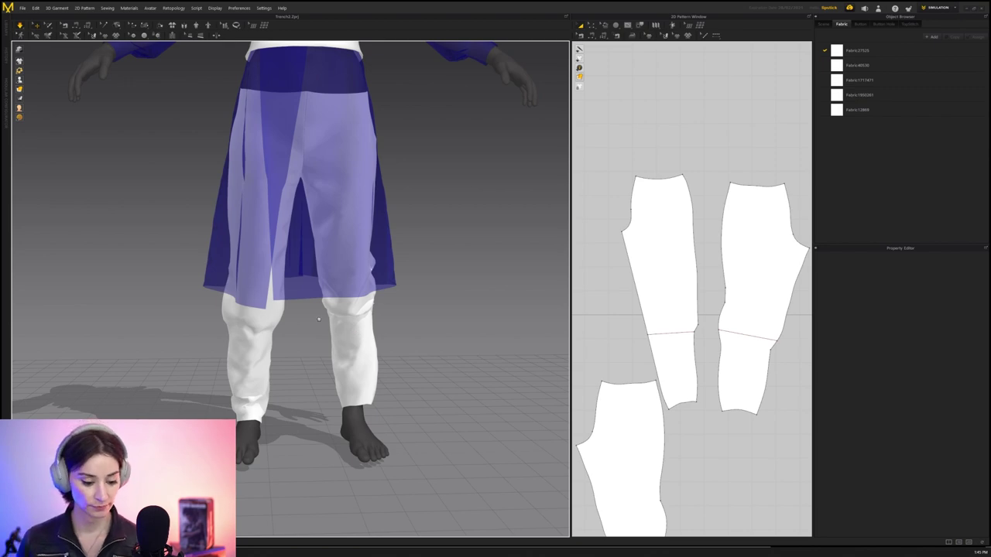
pyautogui.moveTo(319, 319); pyautogui.dragTo(132, 336, button='right')
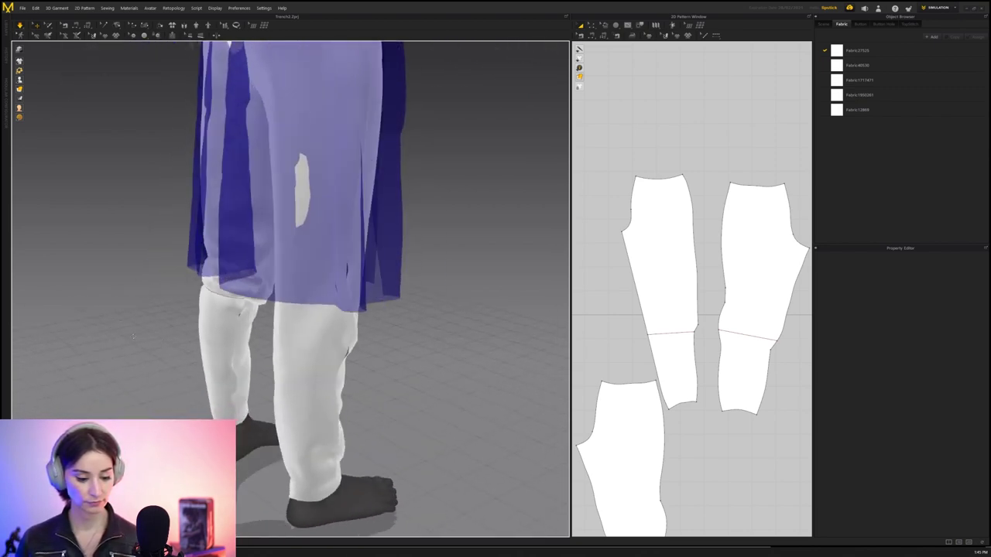